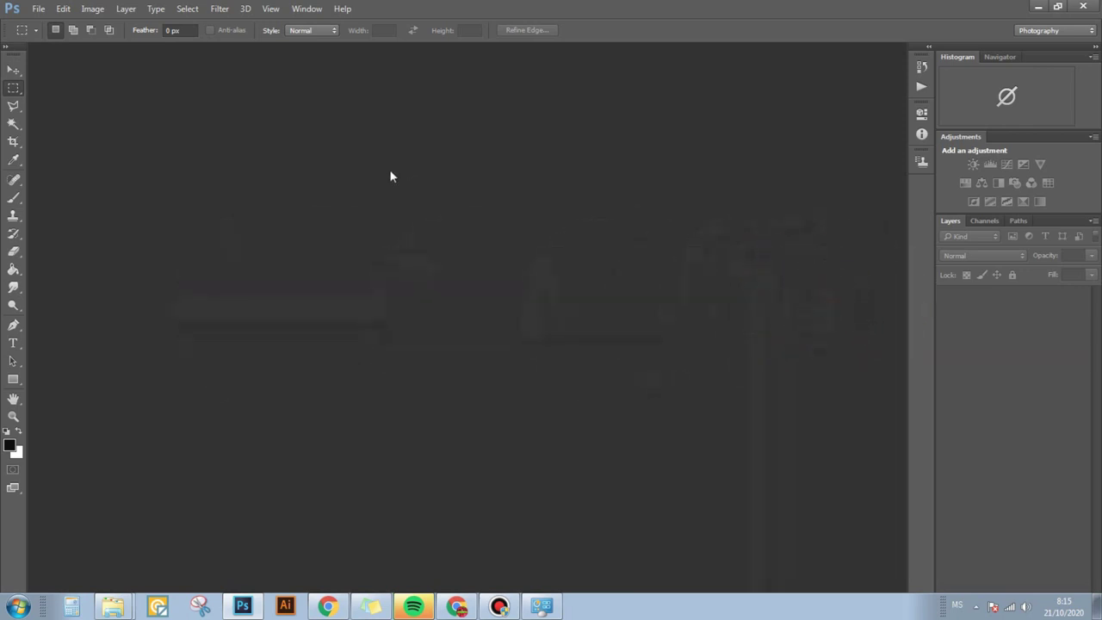
- Open the File menu over the empty Photoshop workspace
left_click(39, 11)
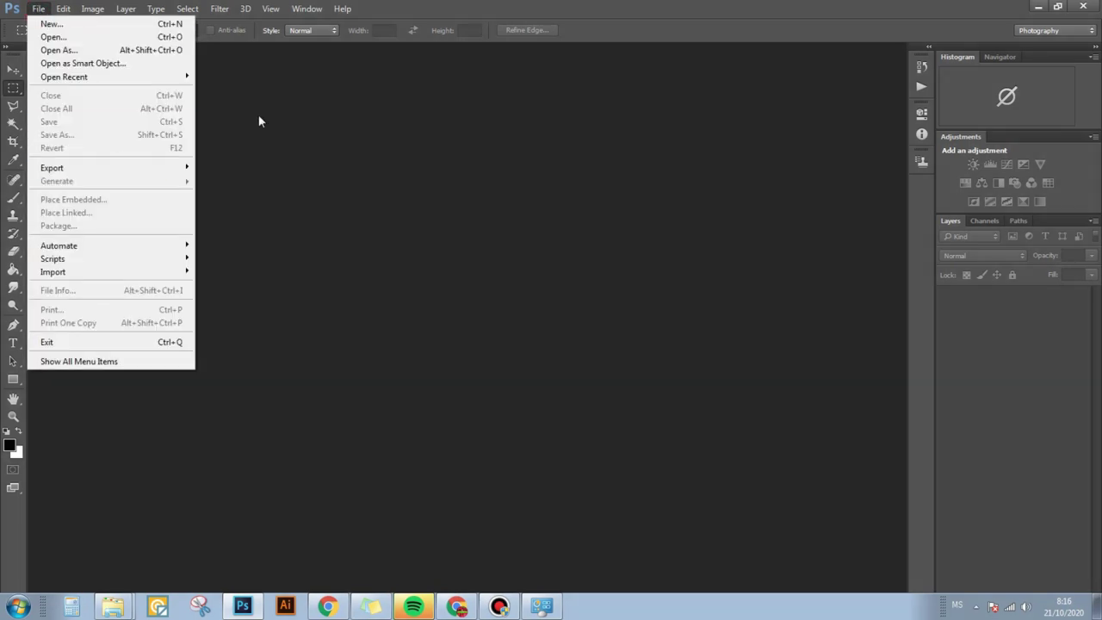
- Create a new International Paper A3 document, 297 × 420 mm at 300 pixels/inch
left_click(86, 25)
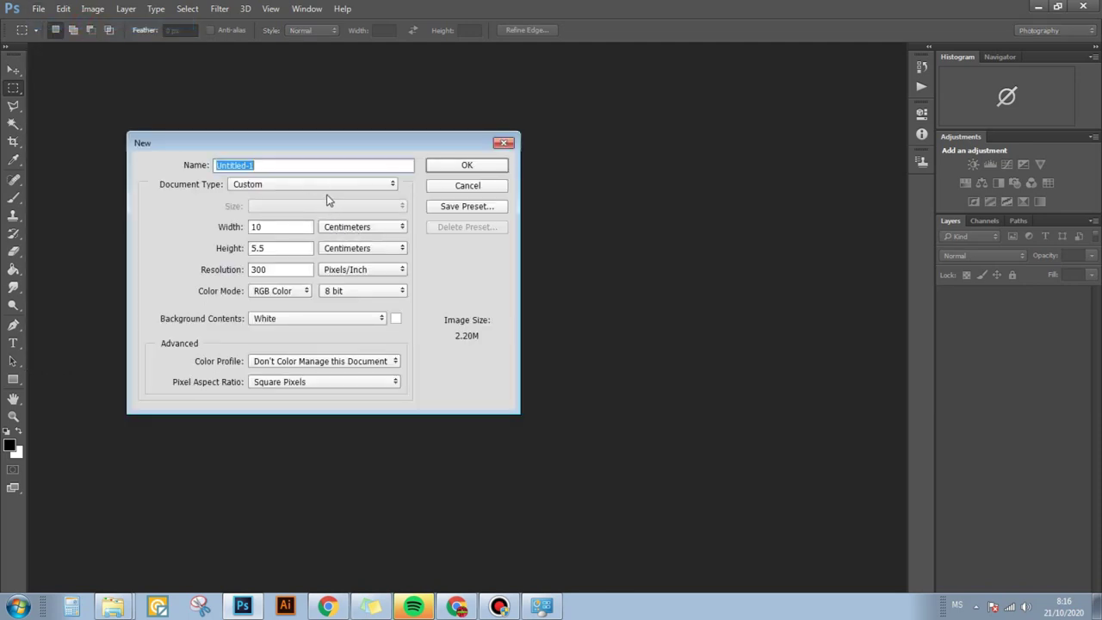
left_click(335, 186)
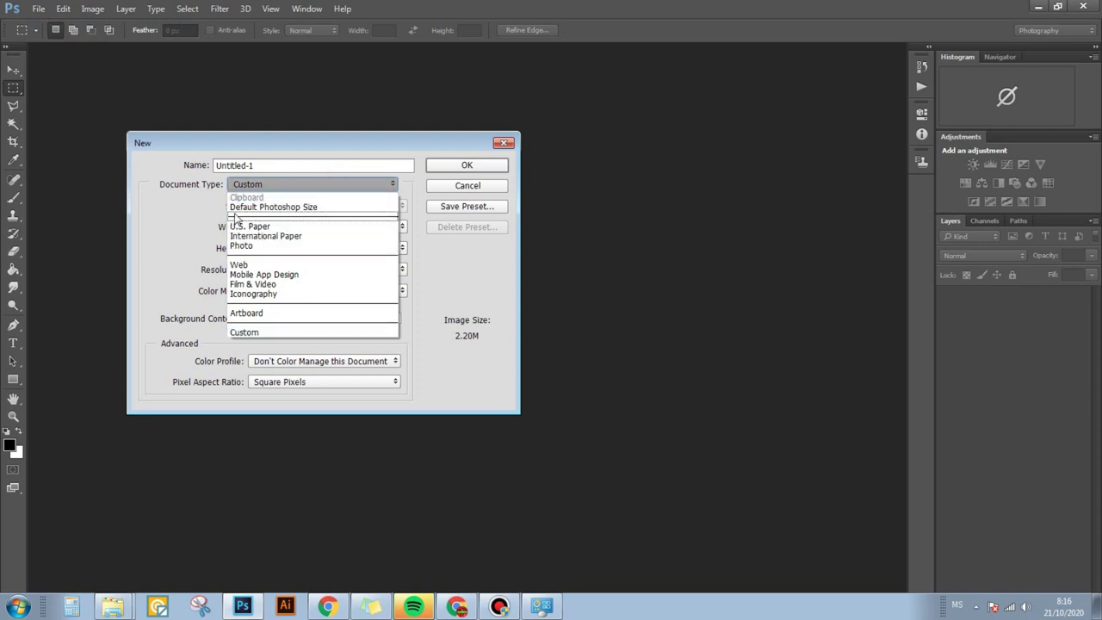
left_click(309, 237)
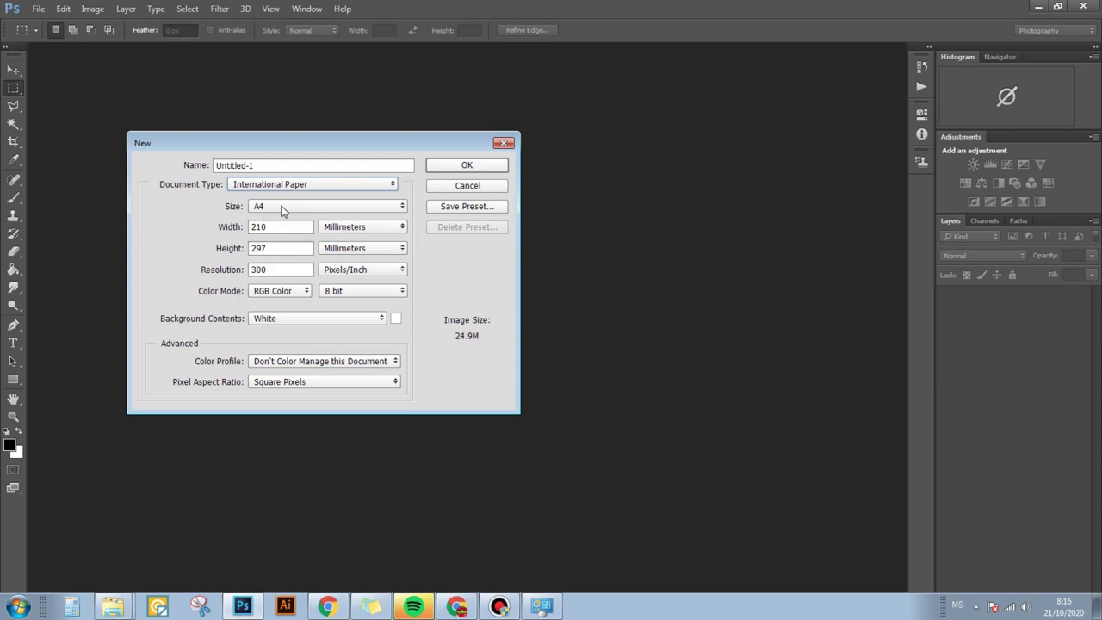
left_click(334, 211)
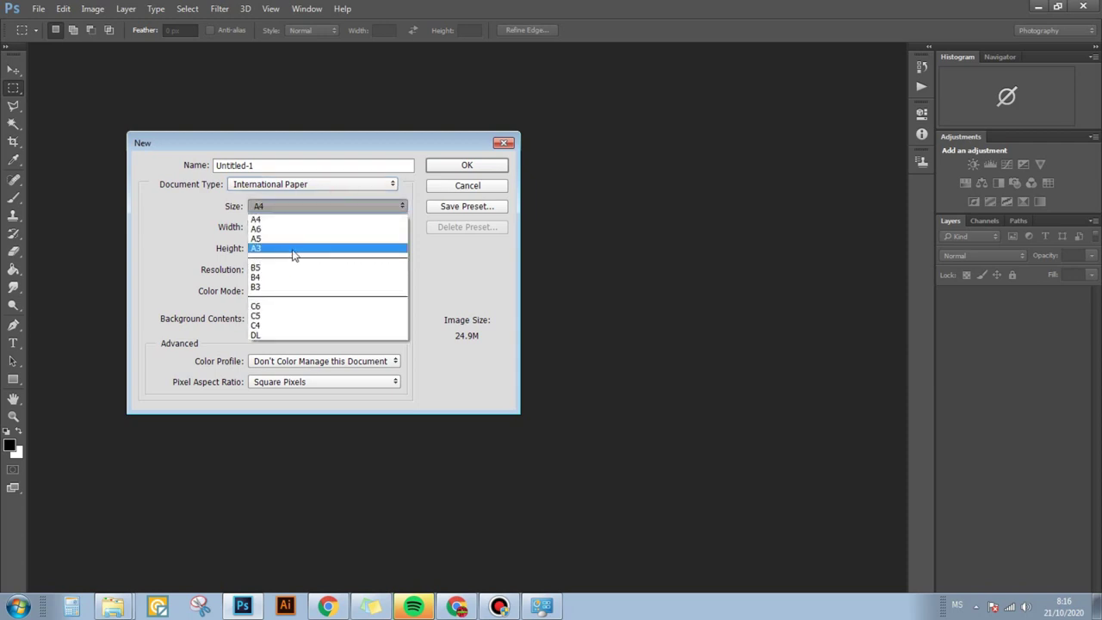
left_click(293, 250)
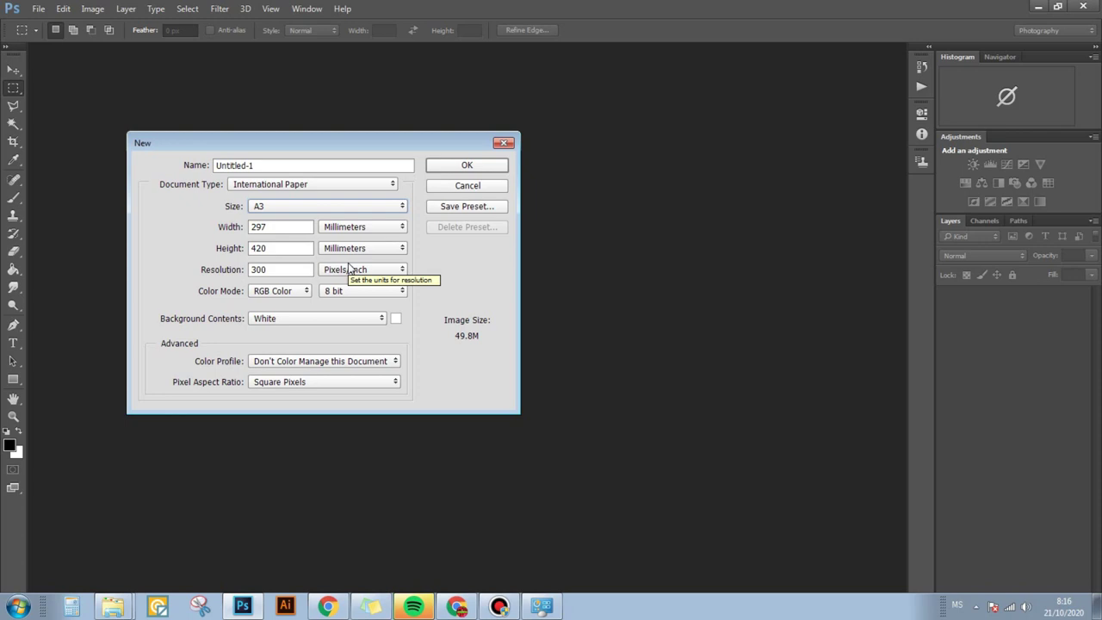
left_click(282, 271)
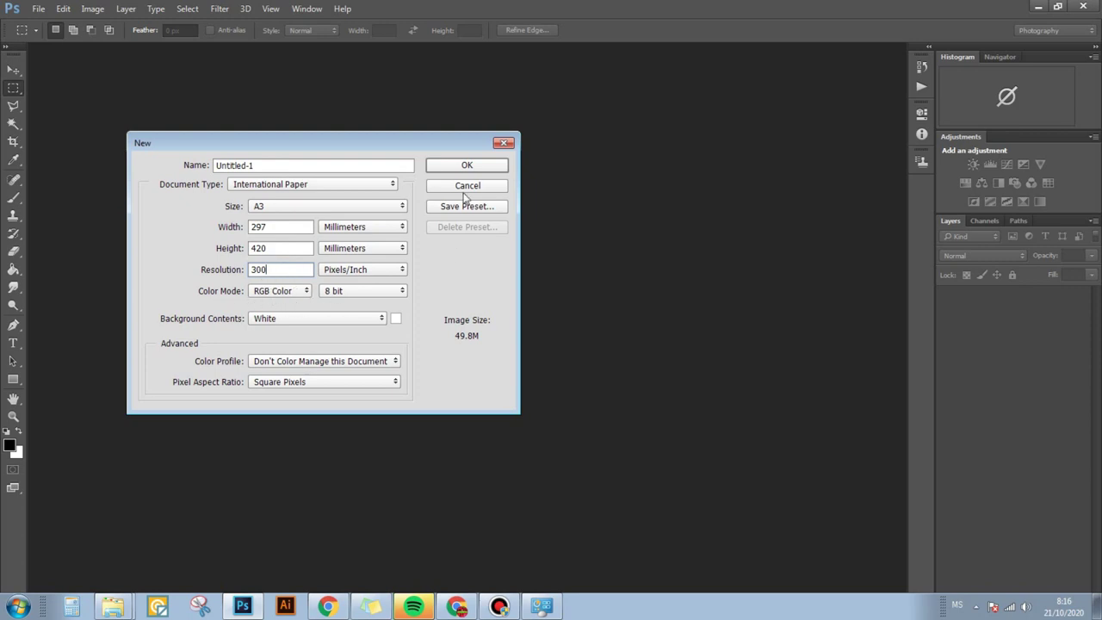
left_click(473, 167)
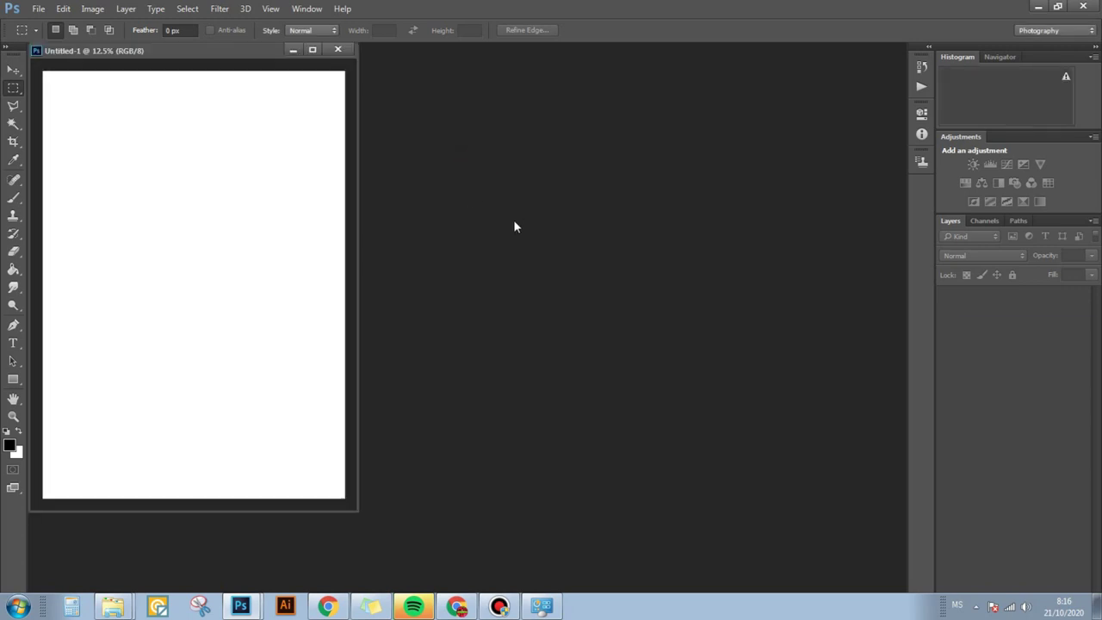
- Place Metallica.png from the Metallica folder as an embedded layer on the A3 page
left_click_drag(227, 52, 355, 50)
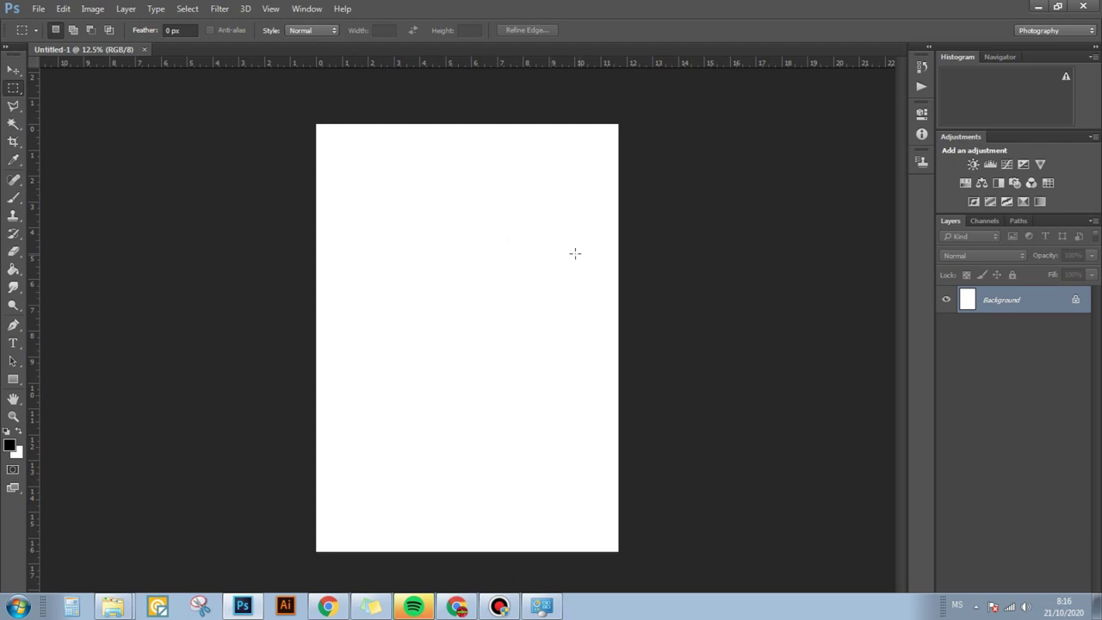
key("v")
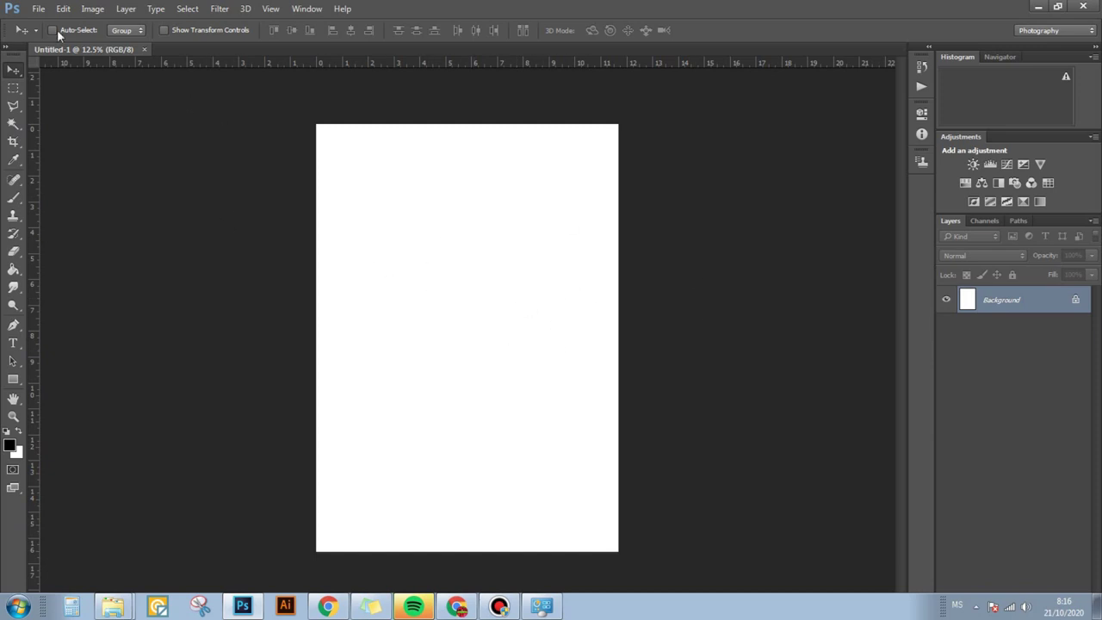
left_click(39, 10)
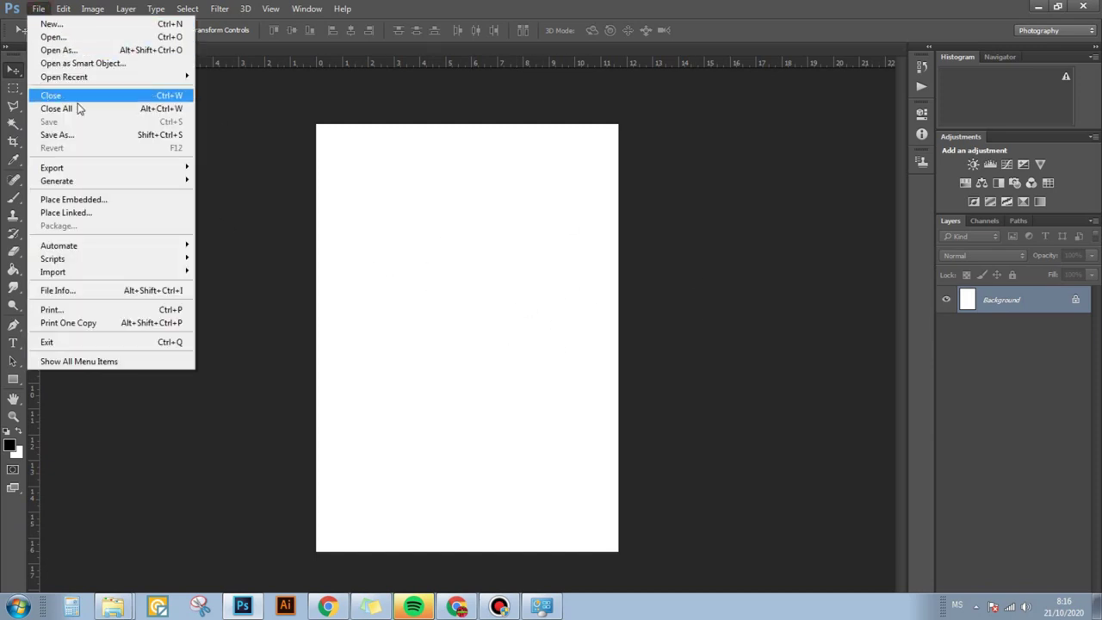
left_click(117, 202)
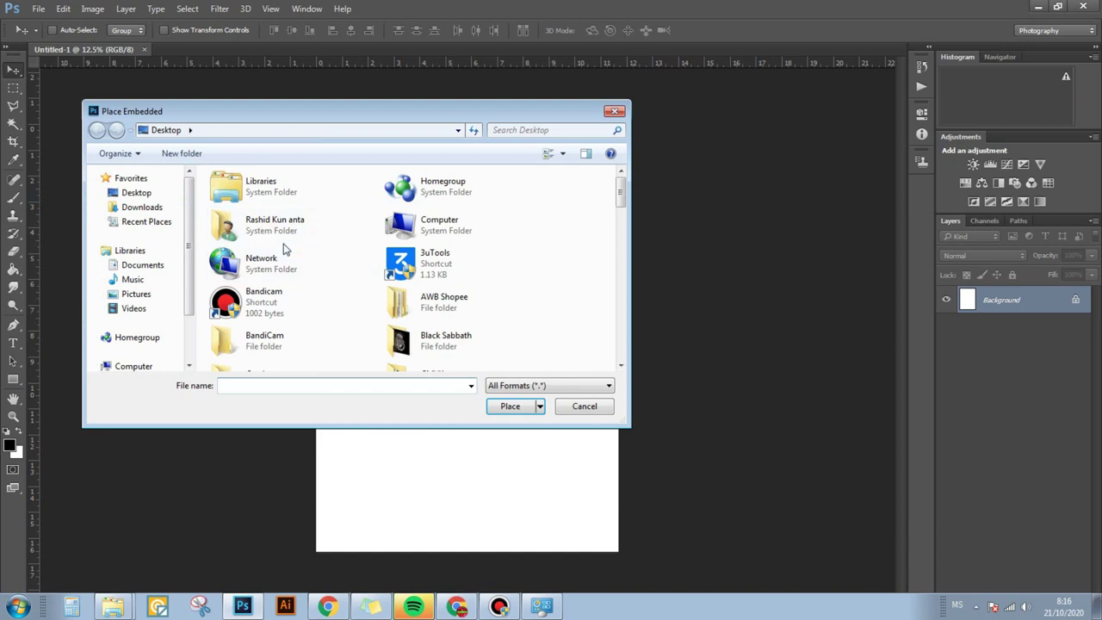
scroll(286, 248, "down", 5)
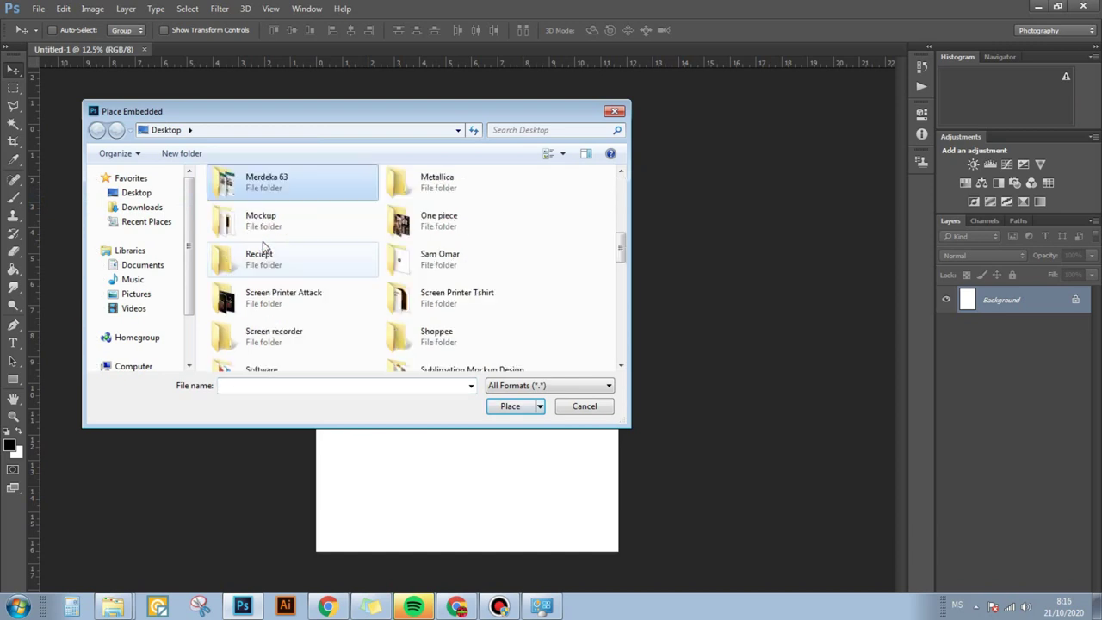
double_click(421, 192)
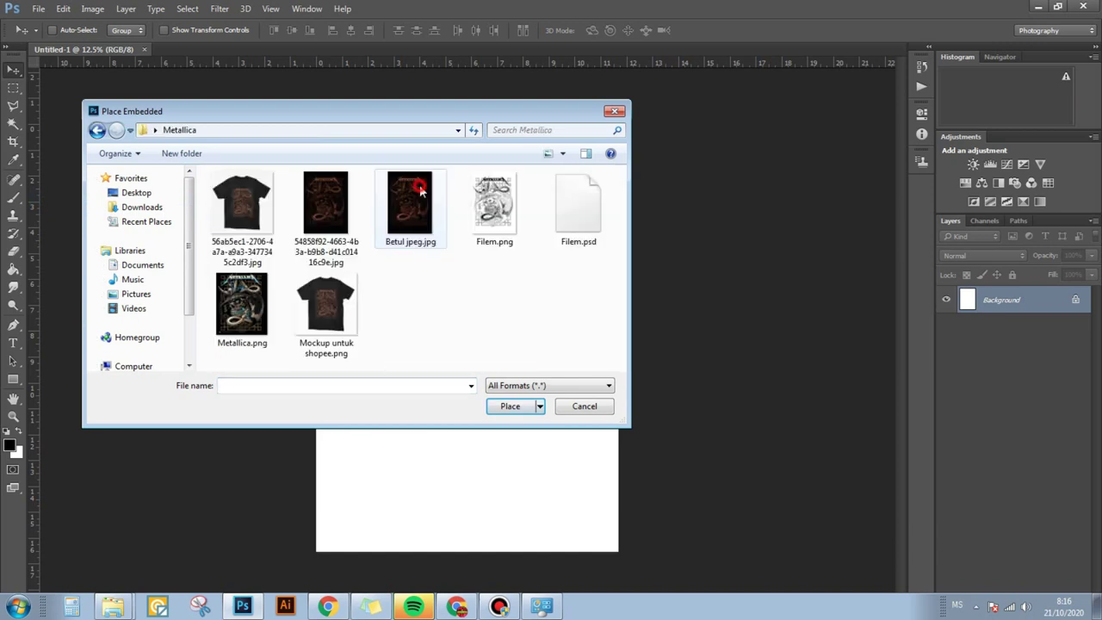
left_click(258, 323)
left_click(510, 407)
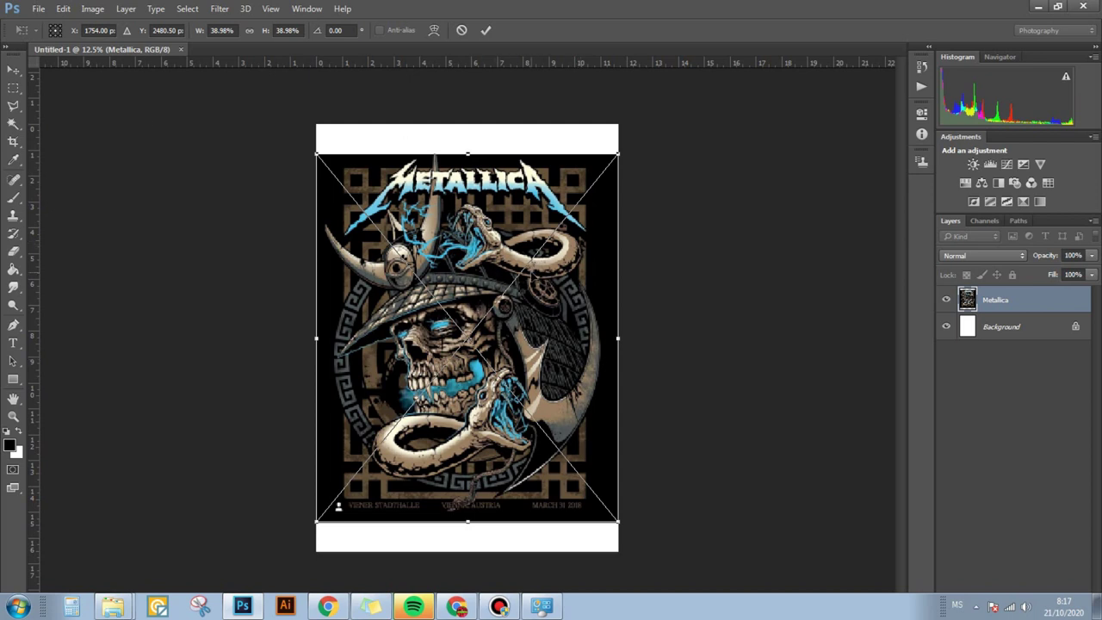
key("Return")
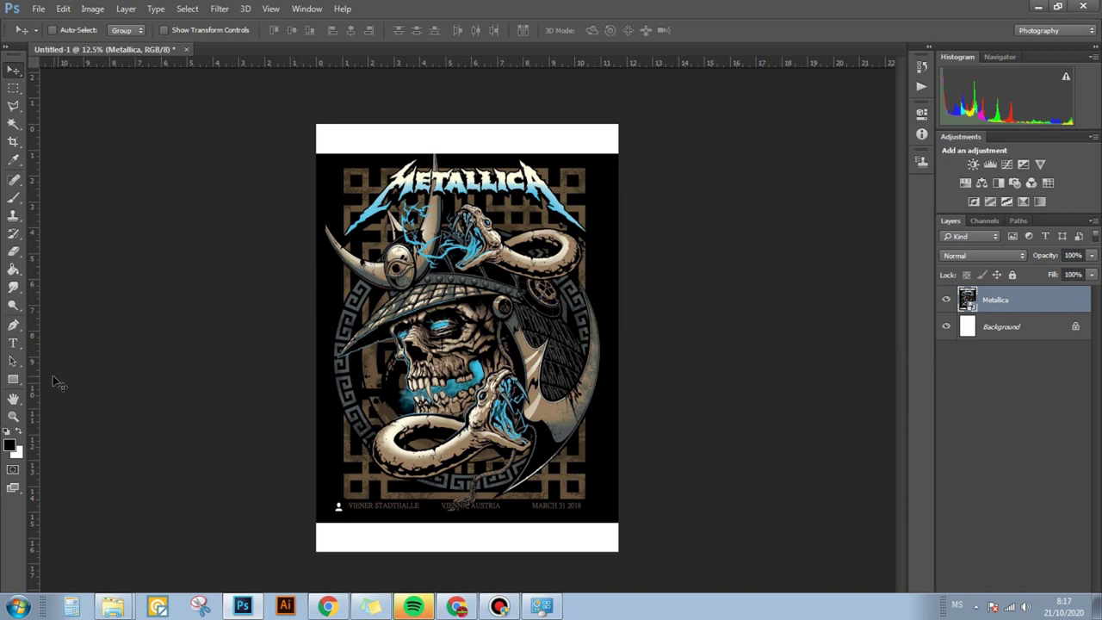
- Draw a black rectangle covering the page and move it below the Metallica layer
left_click(13, 379)
left_click_drag(304, 108, 635, 561)
left_click_drag(1017, 300, 1021, 340)
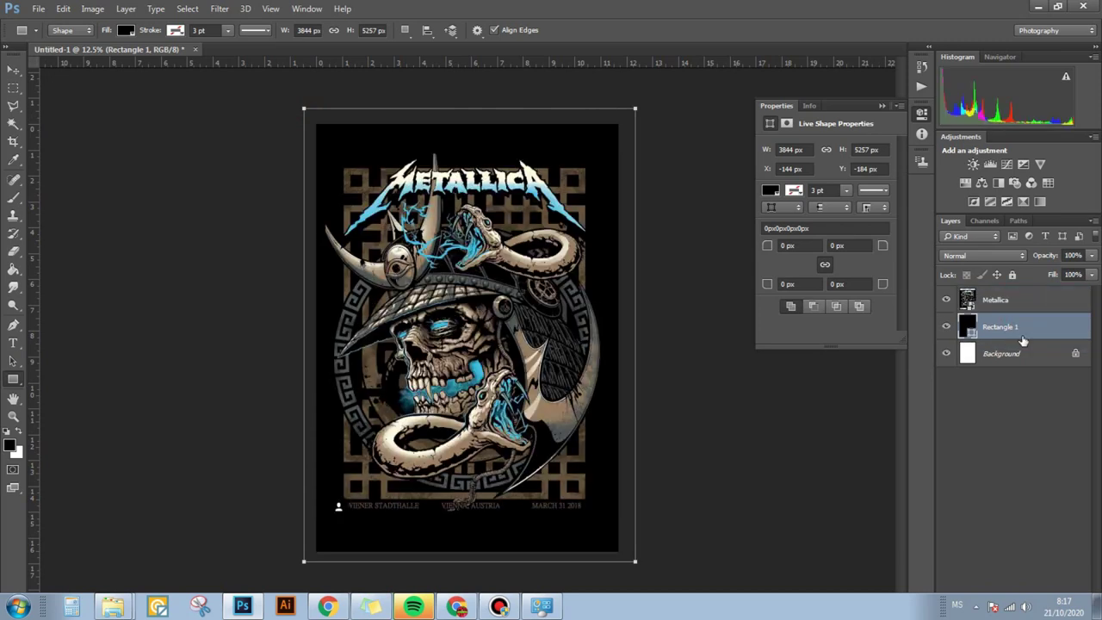
left_click(1012, 420)
left_click(882, 107)
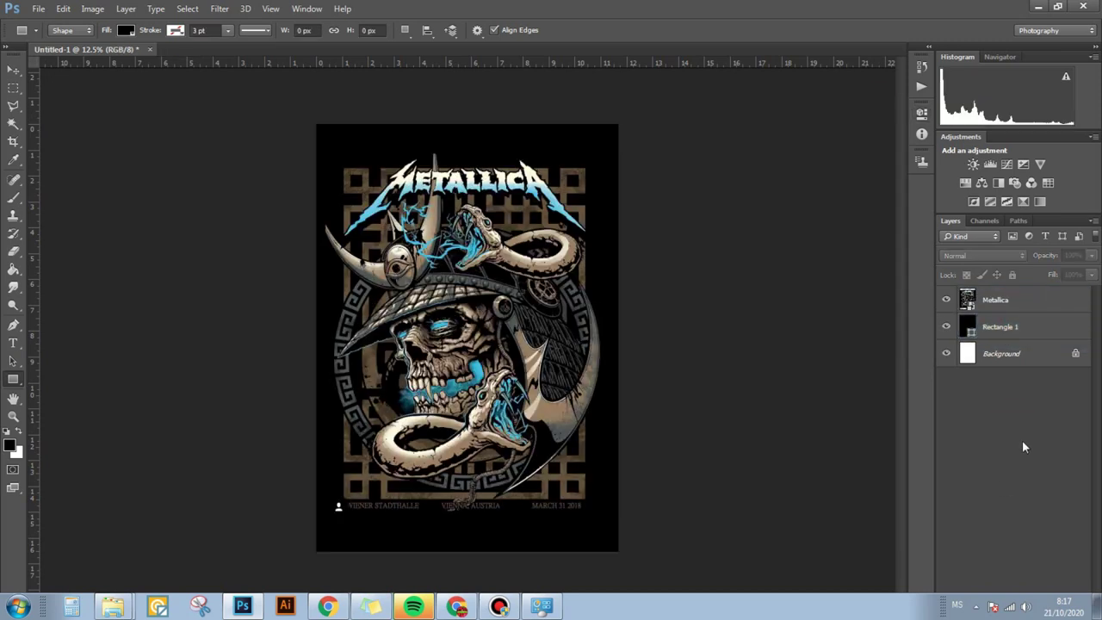
- Rasterize the Metallica layer by confirming the Paint Bucket prompt
left_click(1013, 308)
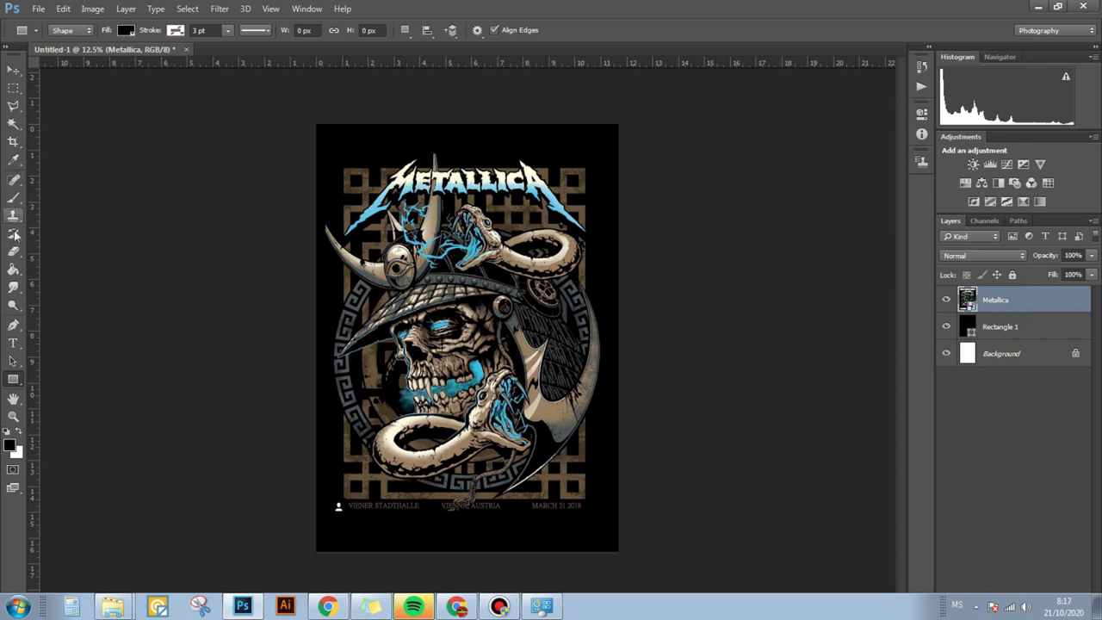
left_click(15, 268)
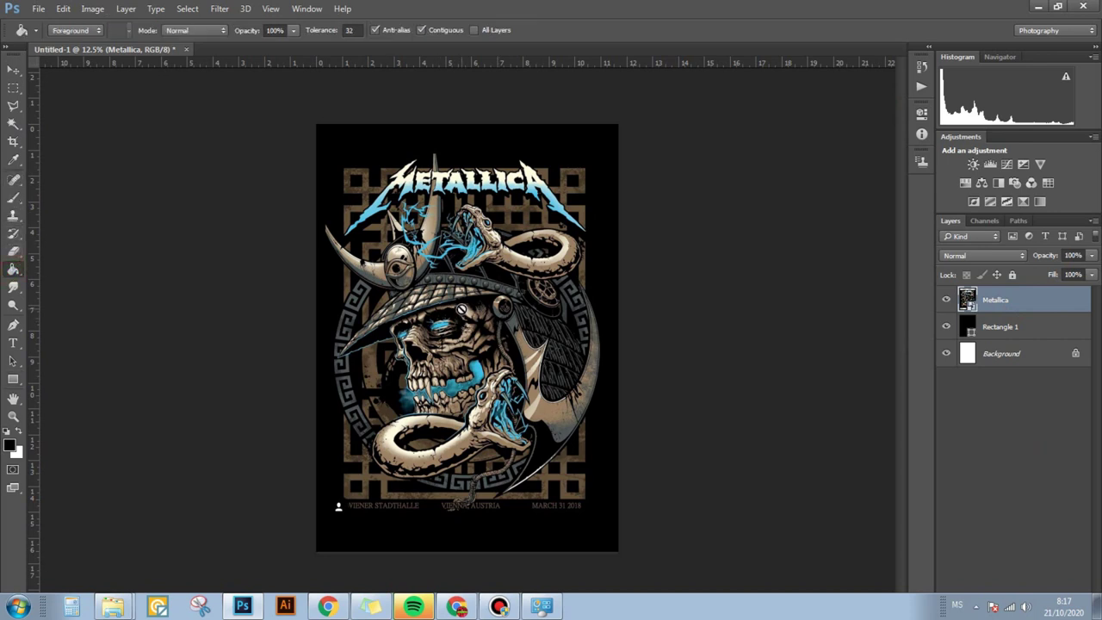
left_click(461, 308)
left_click(524, 250)
key("v")
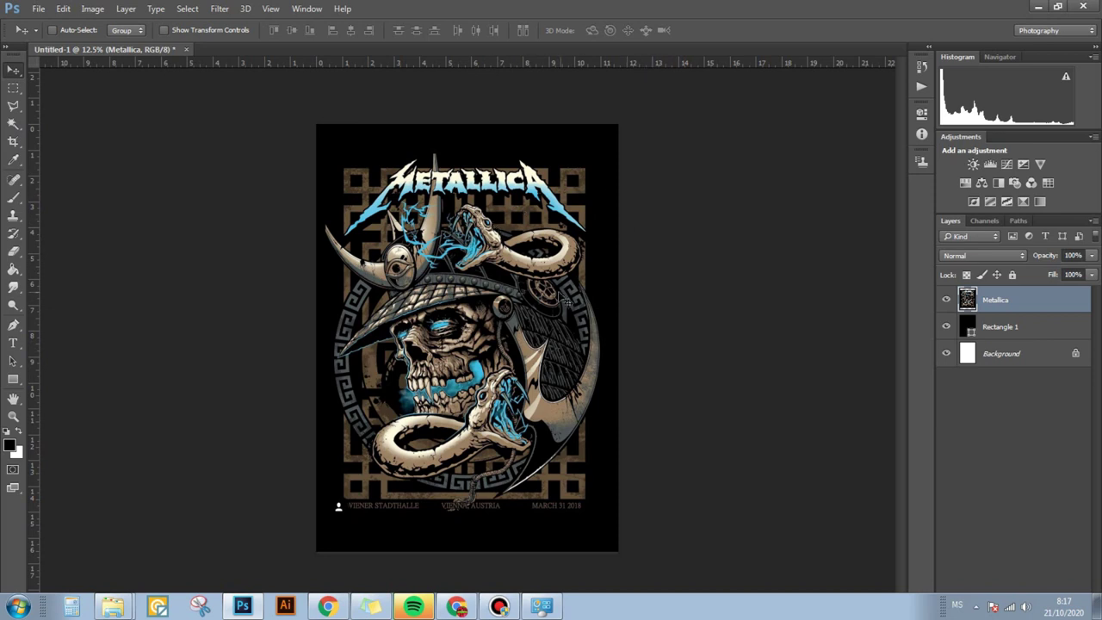
- Float the document and duplicate it as 'metallica copy'
left_click_drag(134, 49, 218, 90)
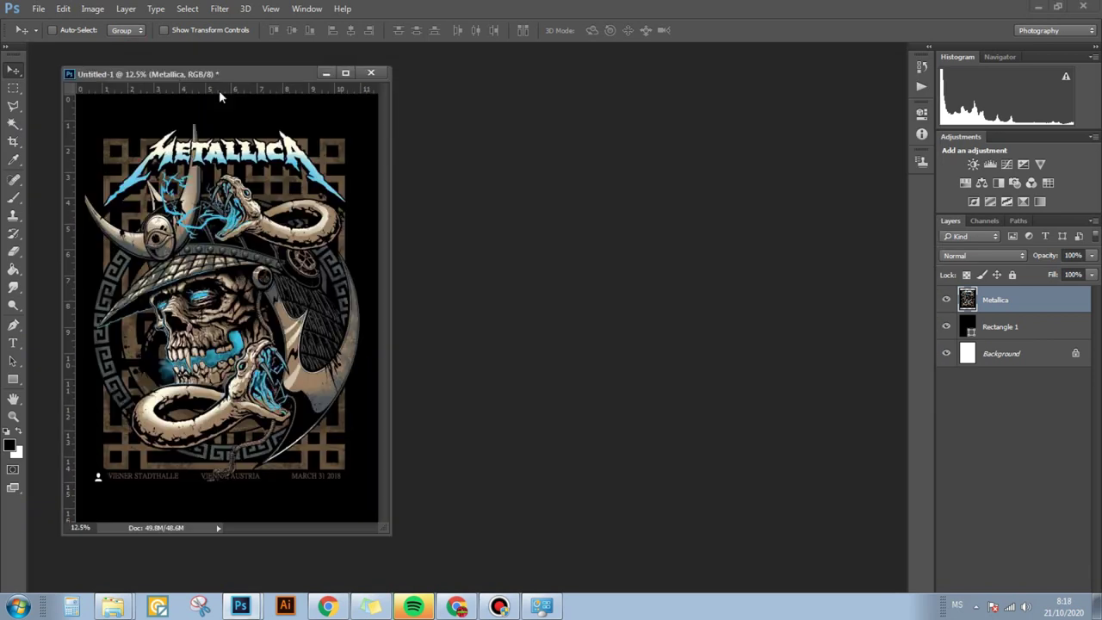
right_click(243, 77)
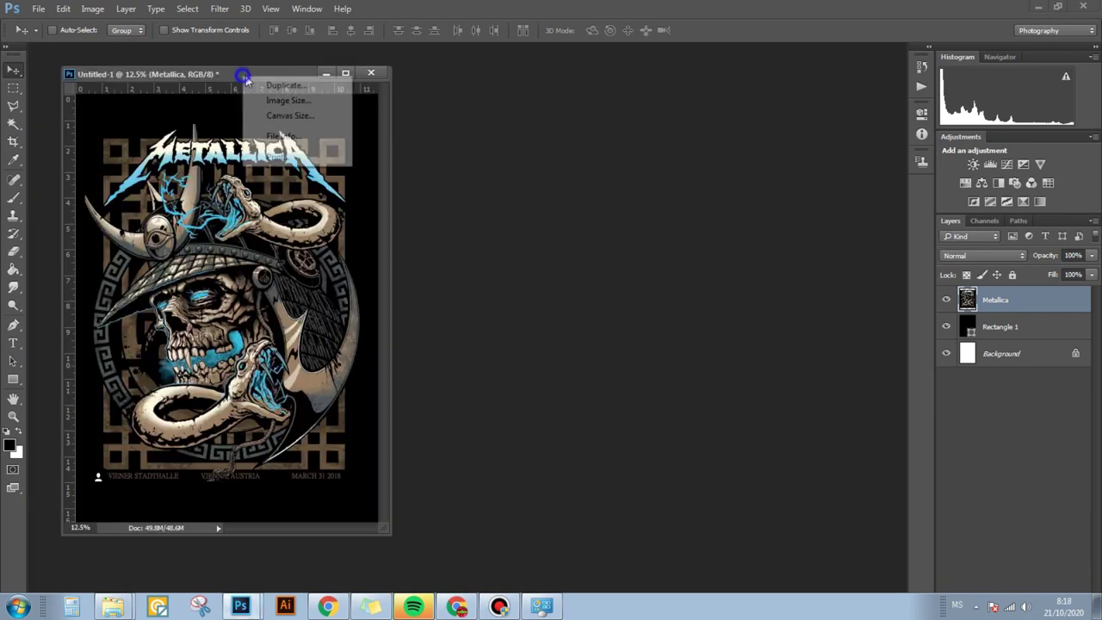
left_click(277, 85)
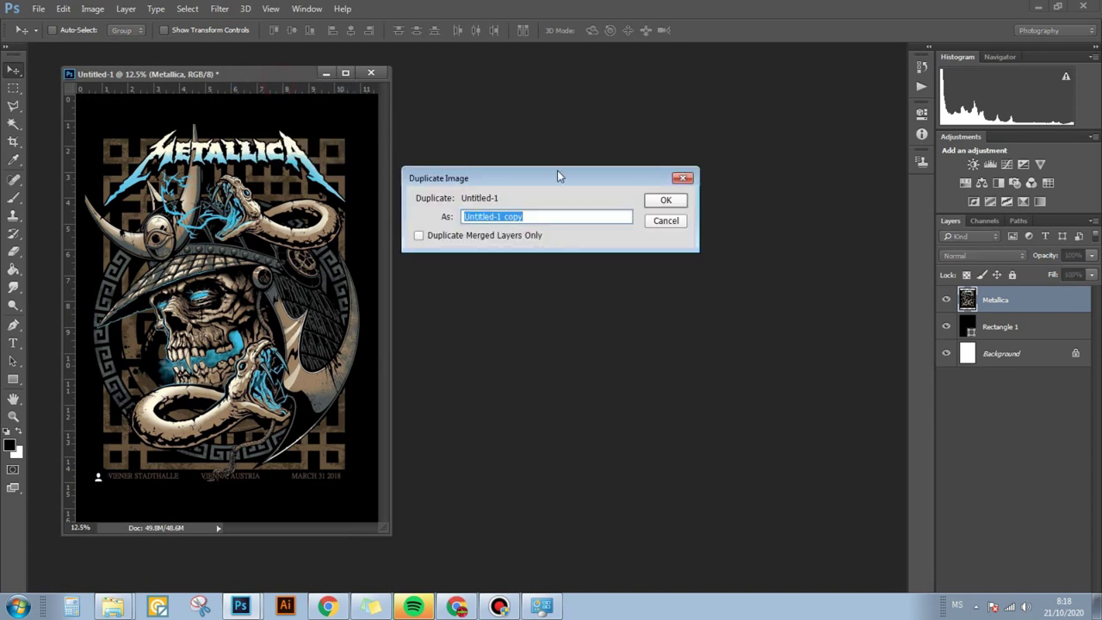
type("metallica")
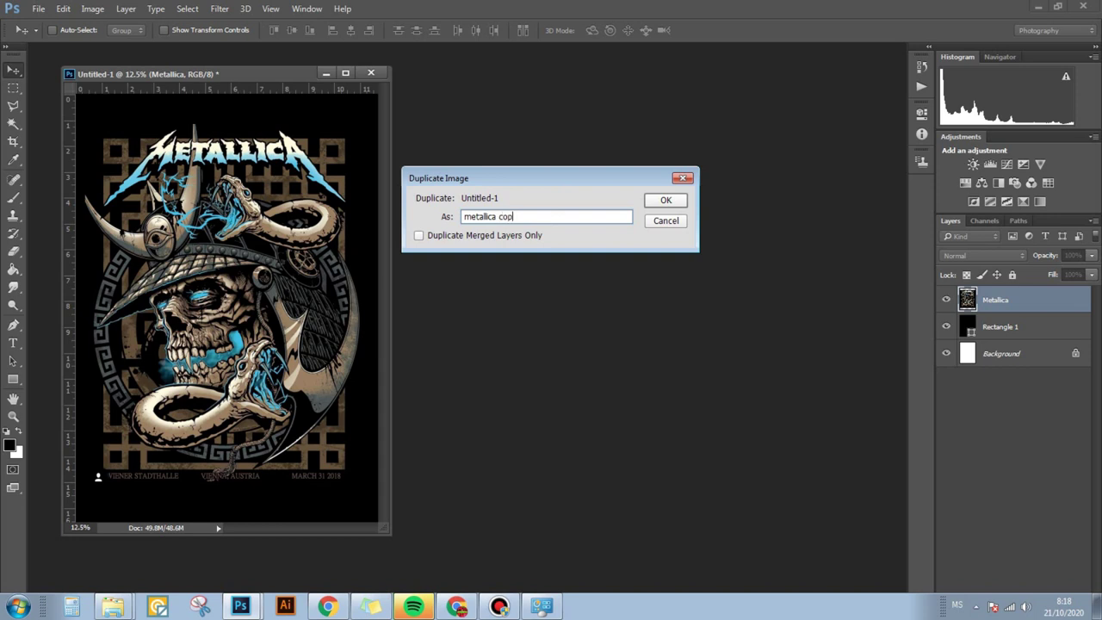
left_click(664, 200)
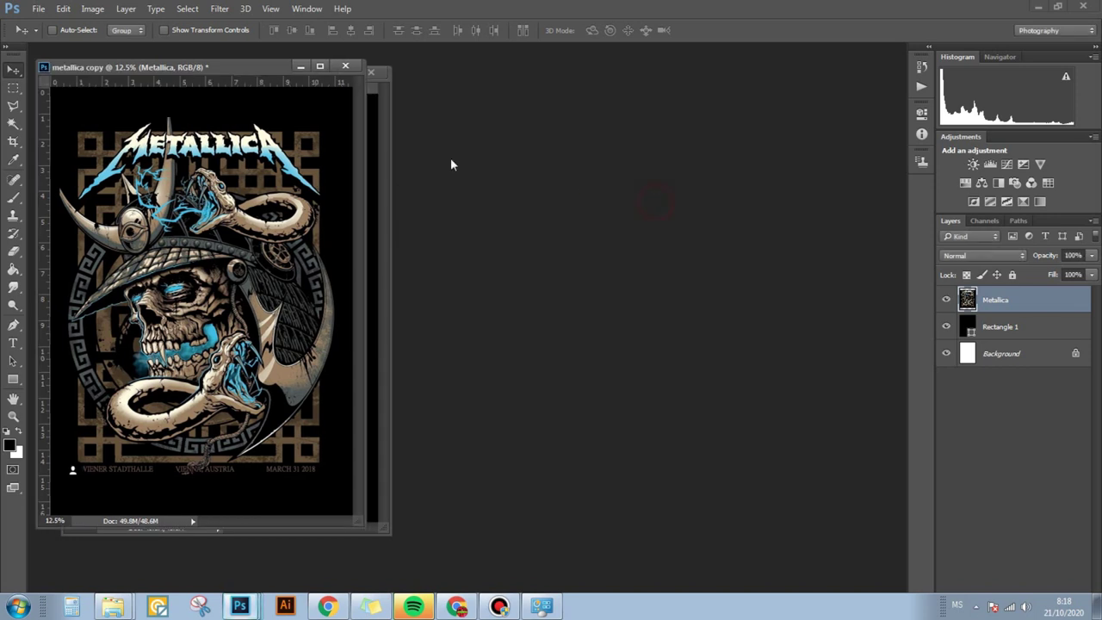
- Zoom both documents to 15.5% and arrange their windows side by side
left_click_drag(222, 72, 679, 95)
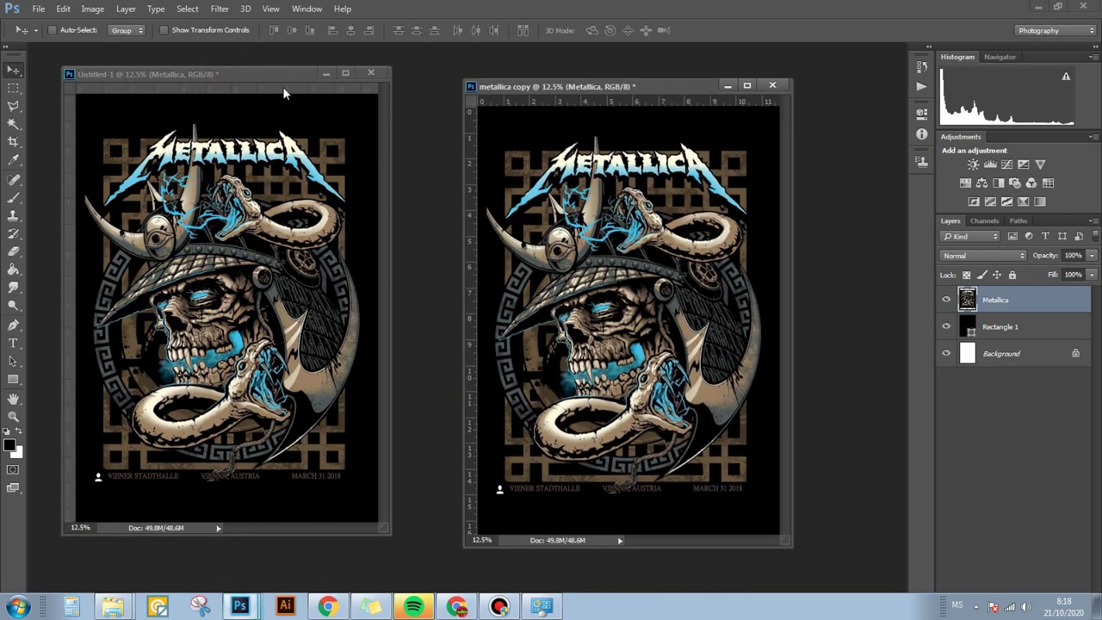
left_click_drag(269, 75, 296, 80)
mouse_move(573, 87)
left_mouse_down()
mouse_move(540, 90)
mouse_move(564, 88)
left_mouse_up()
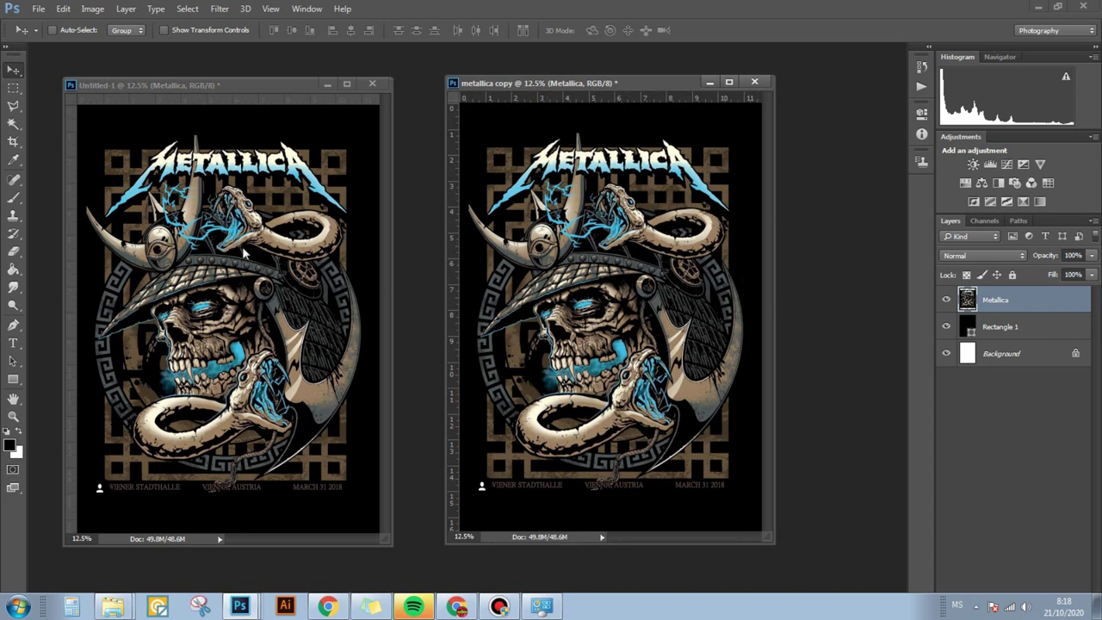
left_click_drag(291, 85, 293, 72)
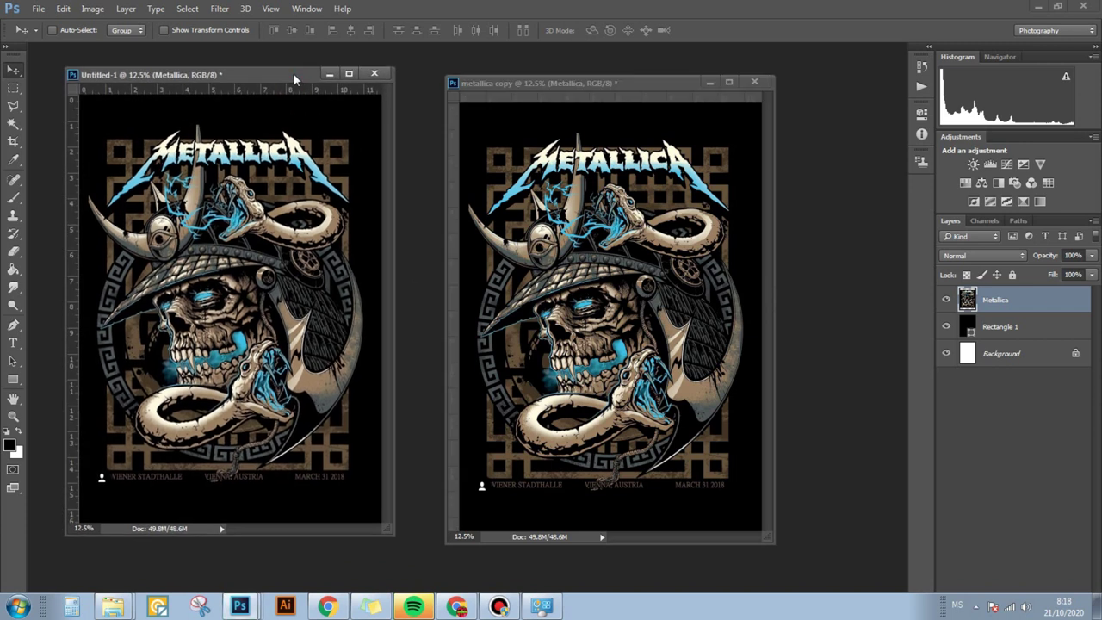
key("ctrl+plus")
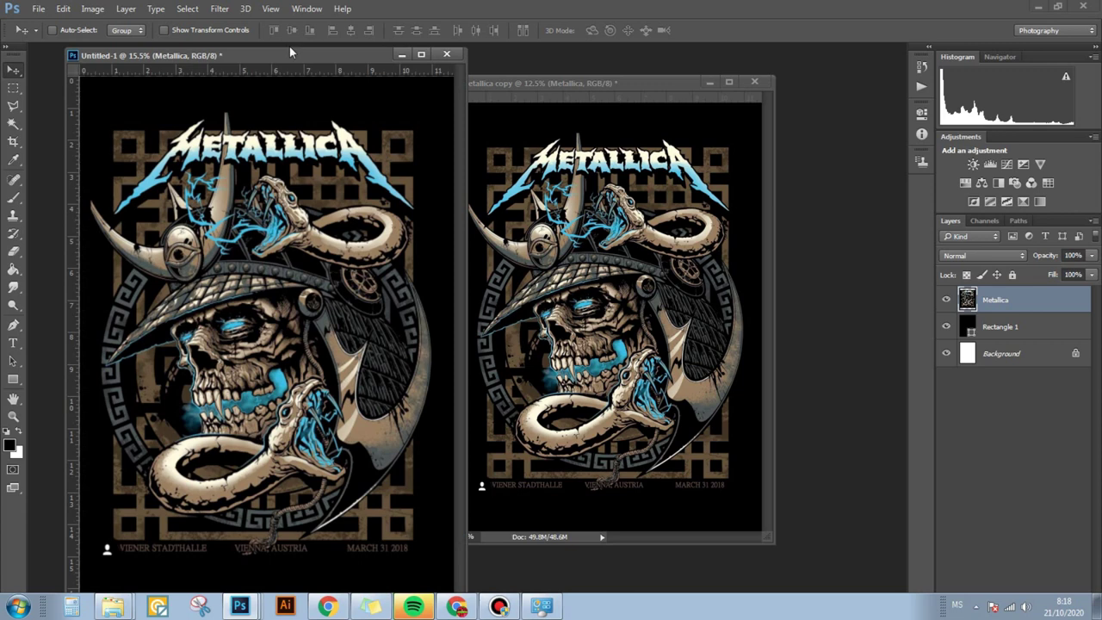
left_click_drag(290, 51, 266, 57)
left_click_drag(510, 97, 604, 107)
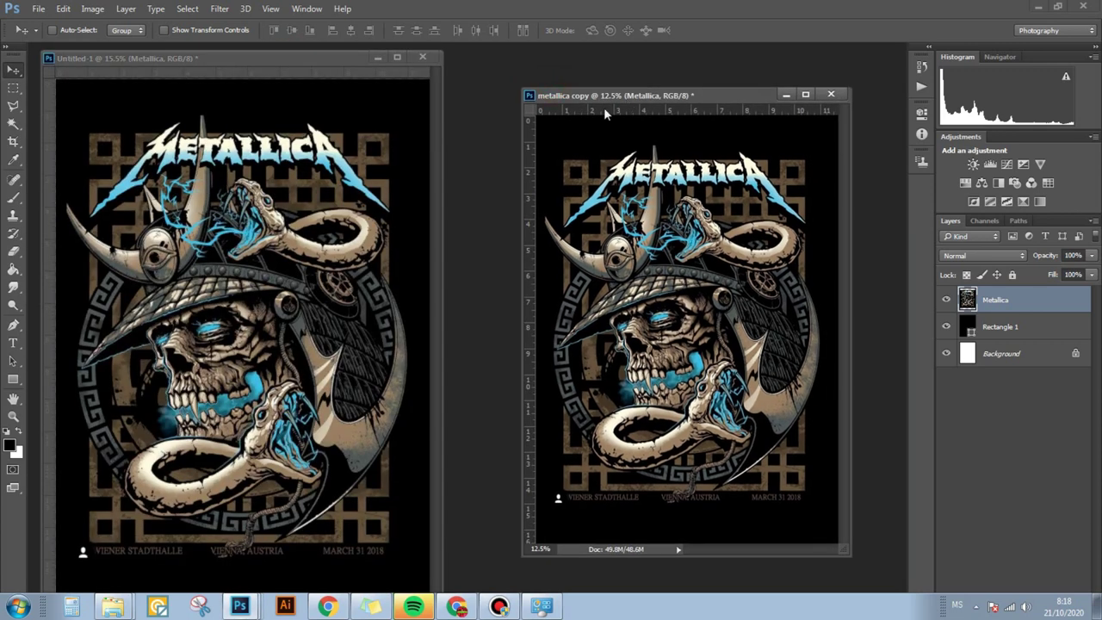
key("ctrl+plus")
left_click_drag(689, 60, 651, 65)
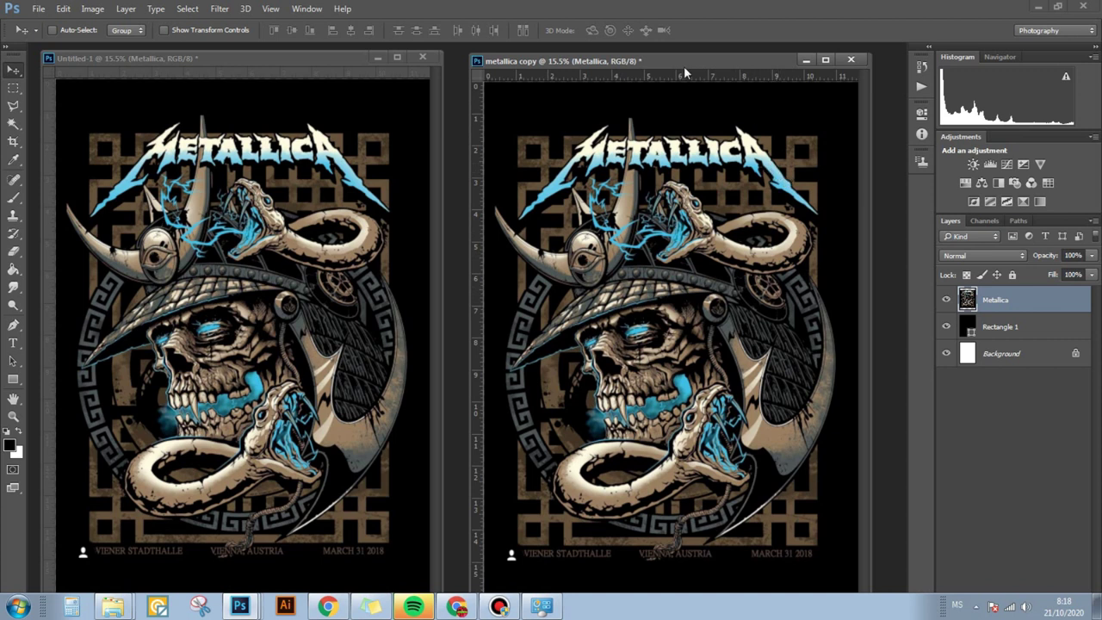
left_click_drag(684, 62, 678, 61)
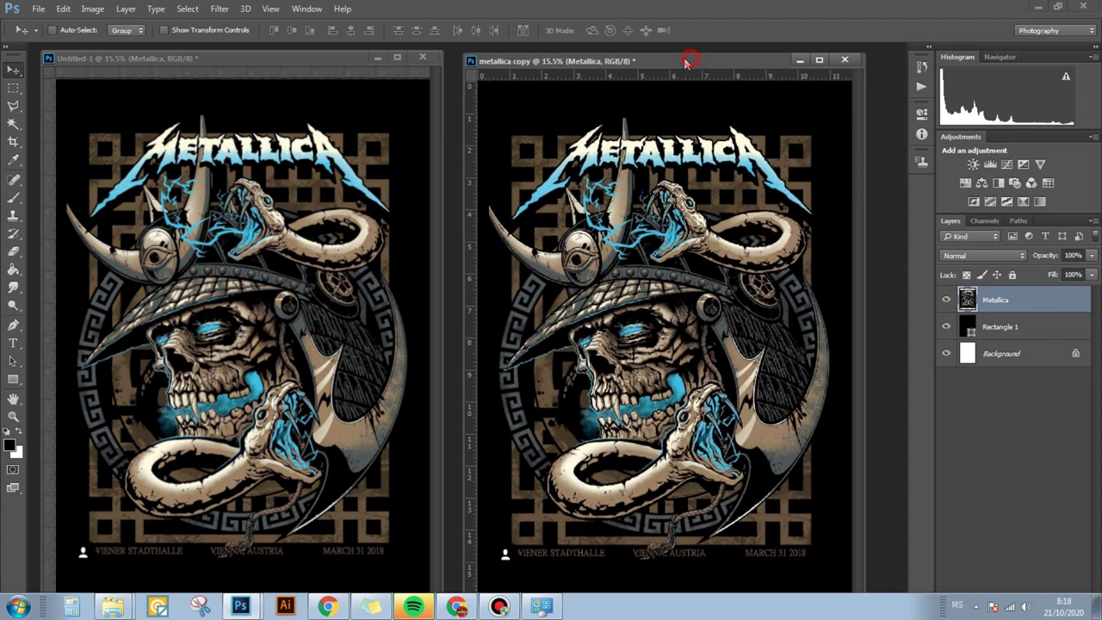
- Show the Channels panel and close the music player window
left_click(984, 221)
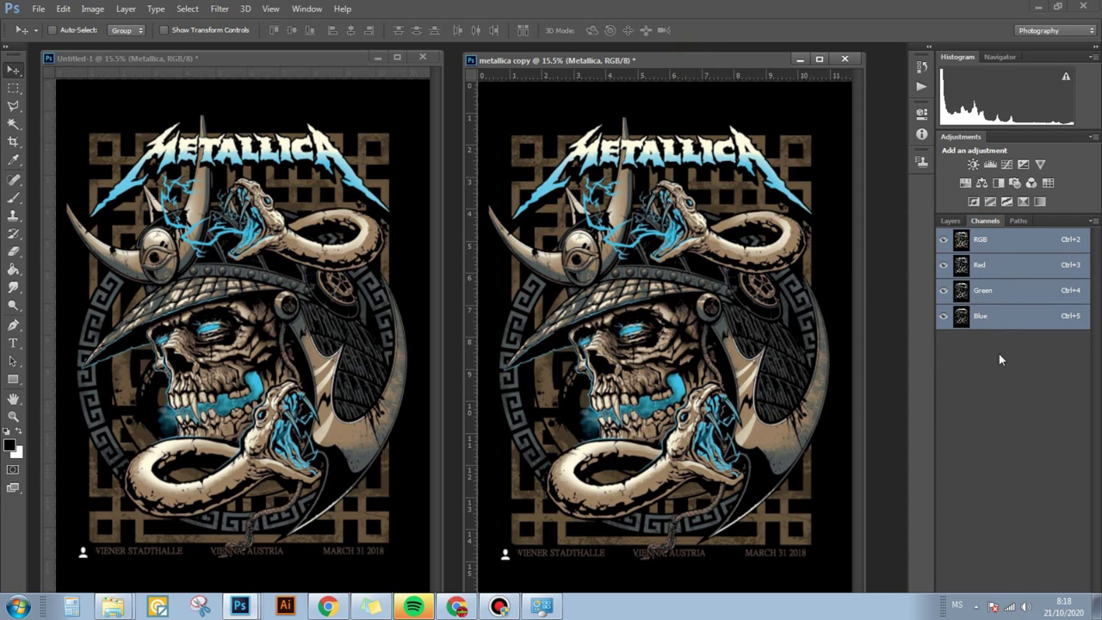
right_click(411, 608)
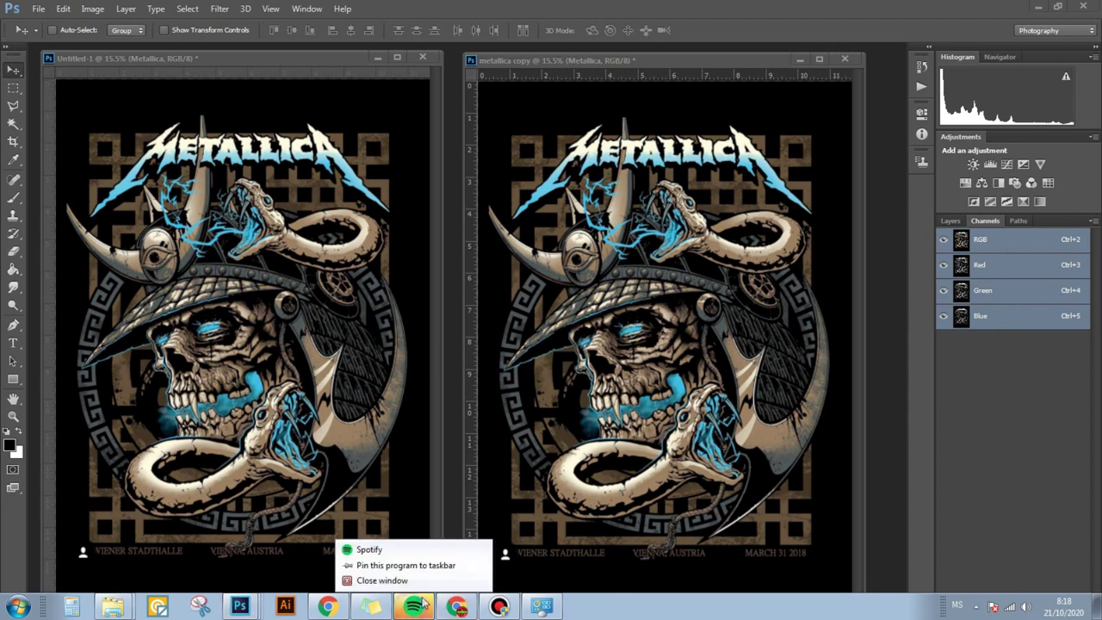
left_click(418, 585)
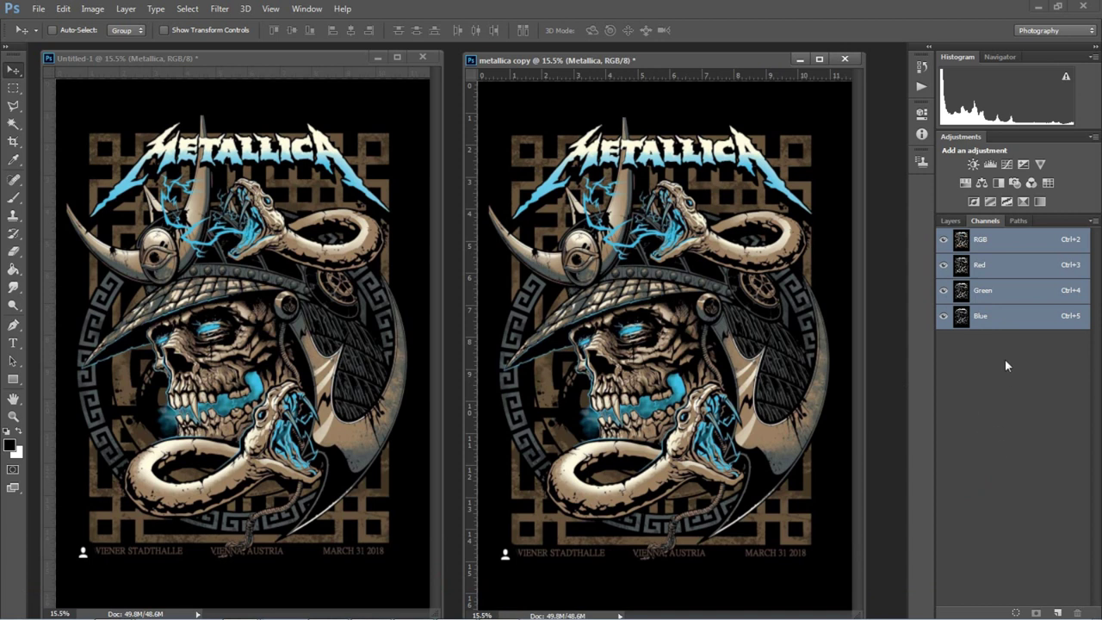
- Add a new channel and name it Black T-shirt
left_click(1057, 613)
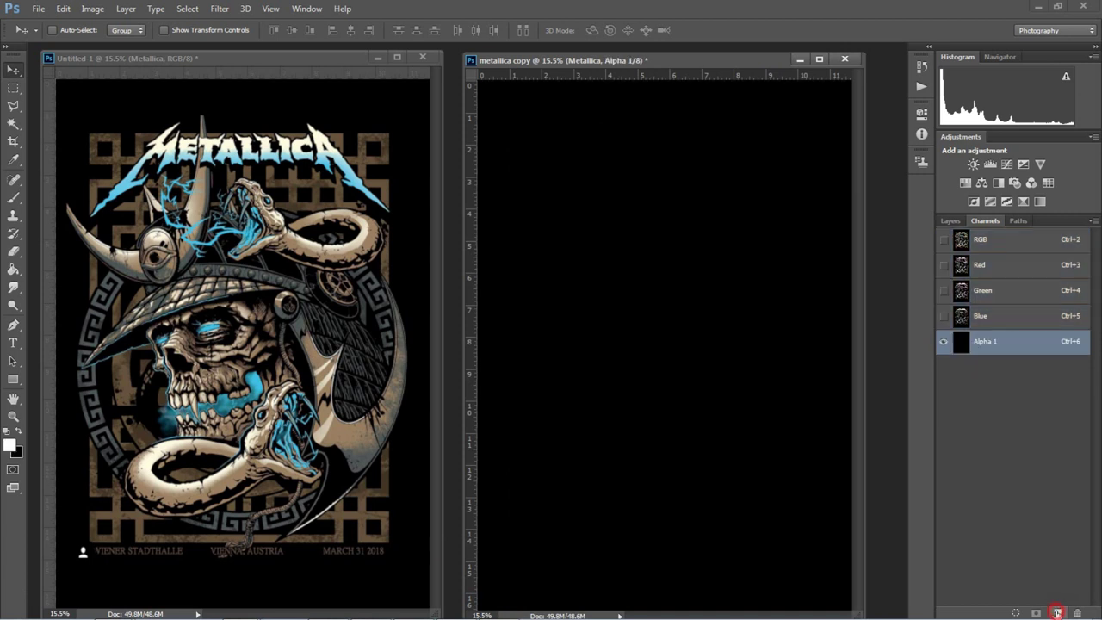
double_click(986, 342)
type("Black T-shirt")
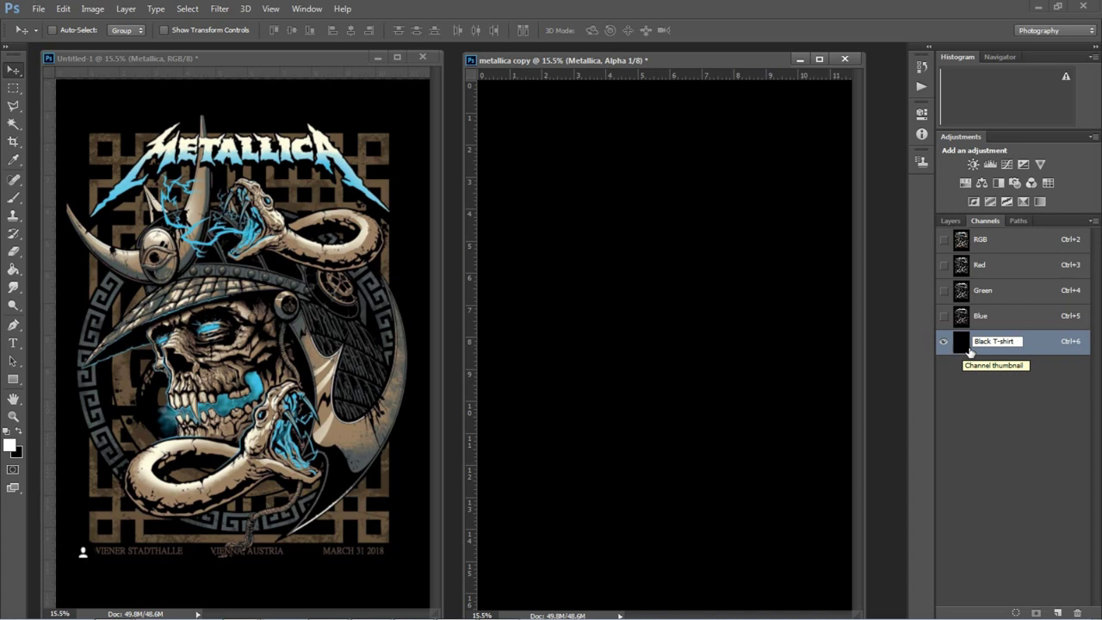
left_click(1006, 393)
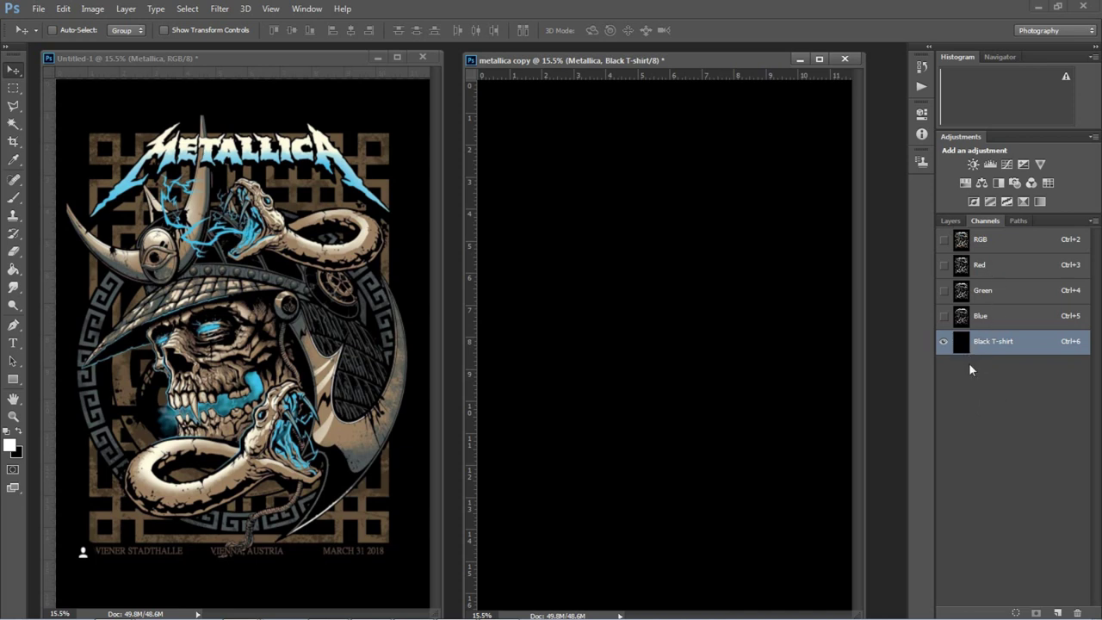
- Load the RGB composite's brightness as a selection and save it as channel Alpha 1
left_click(982, 327)
left_click(984, 344)
left_click(1014, 249)
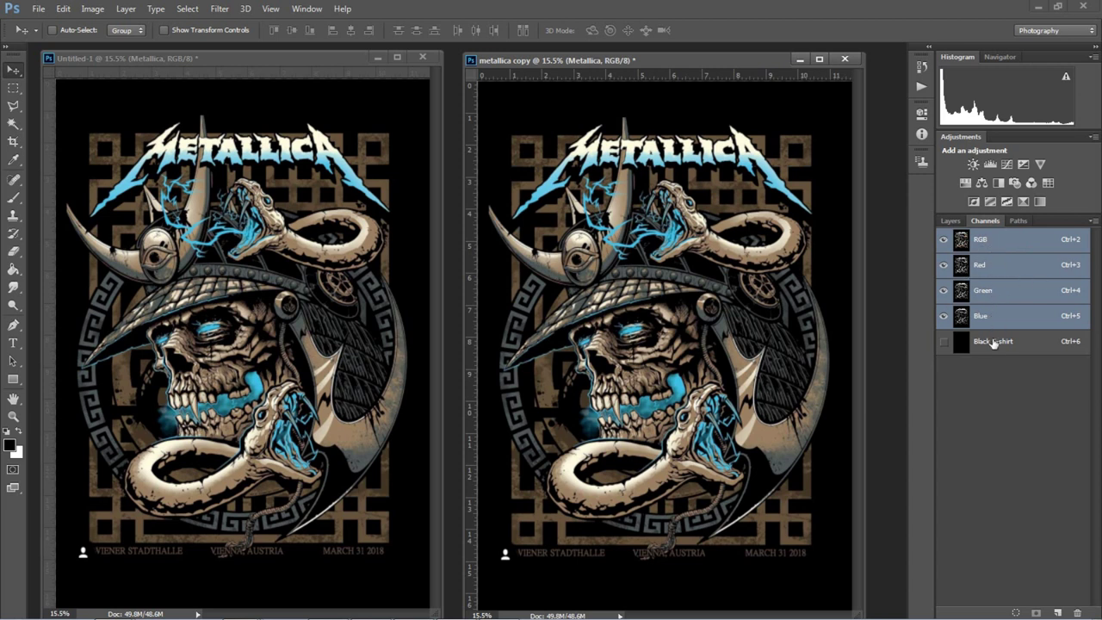
left_click(1016, 613)
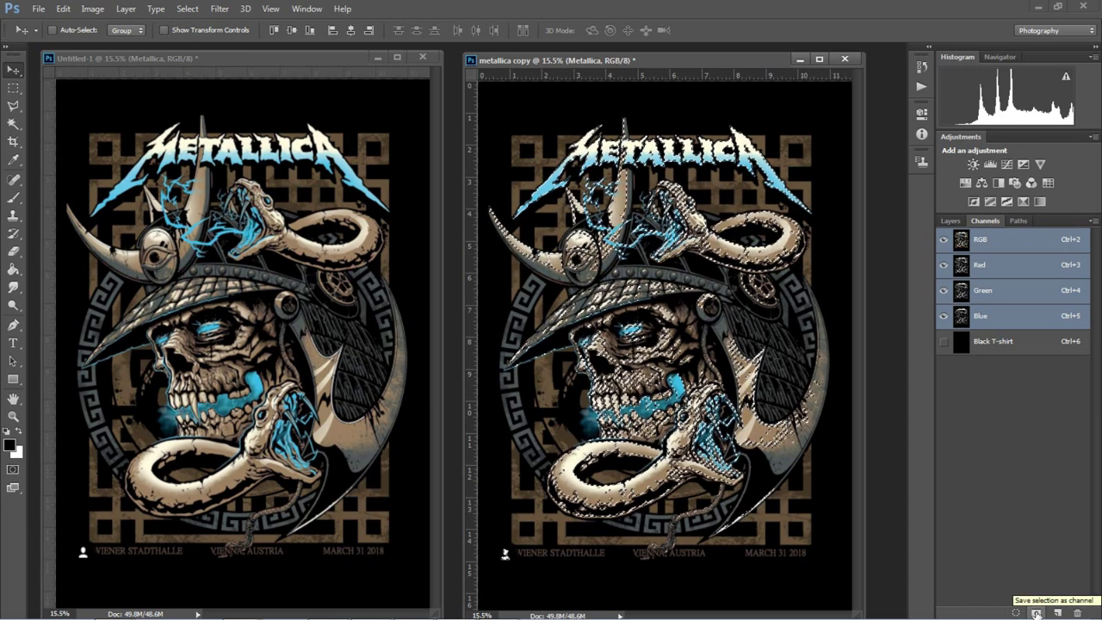
left_click(1037, 614)
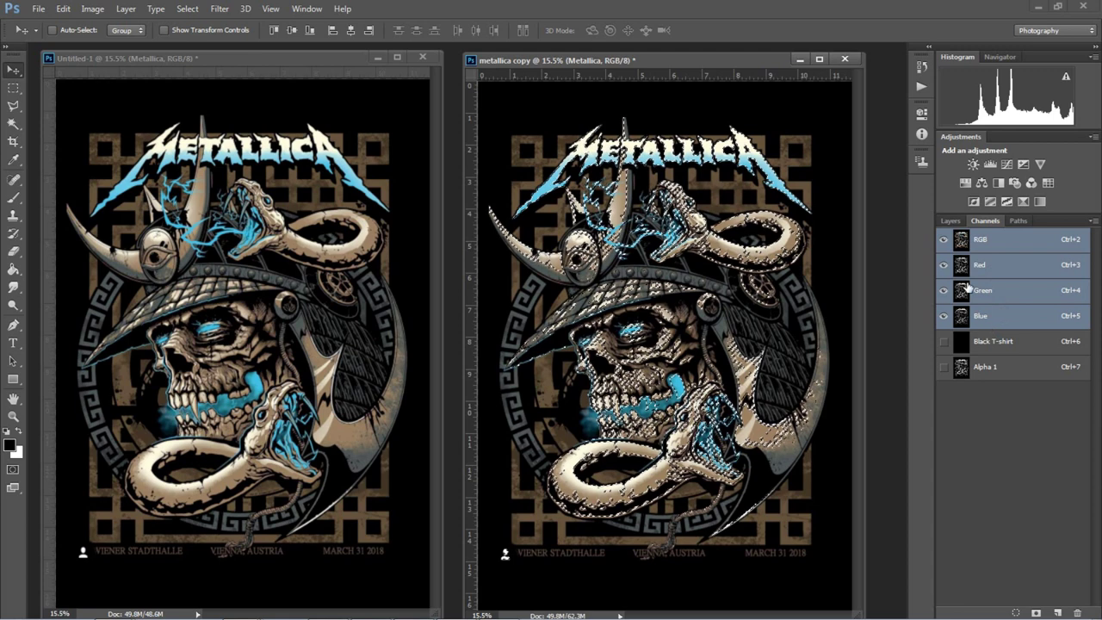
- Rename Alpha 1 to White Base, then deselect with Ctrl+D
left_click(1004, 370)
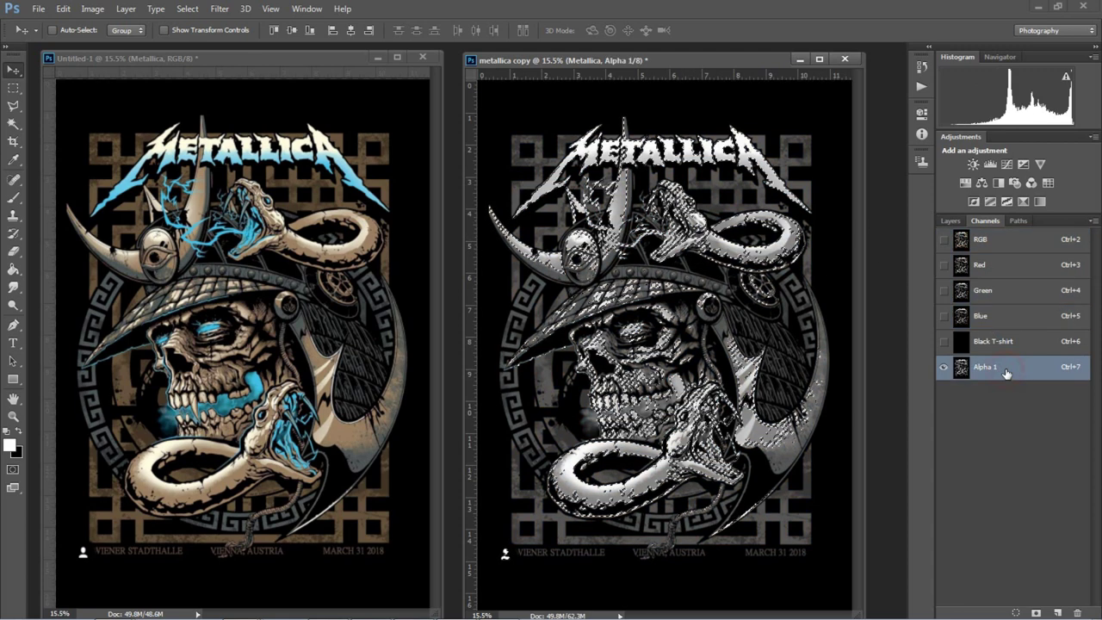
double_click(987, 368)
type("W")
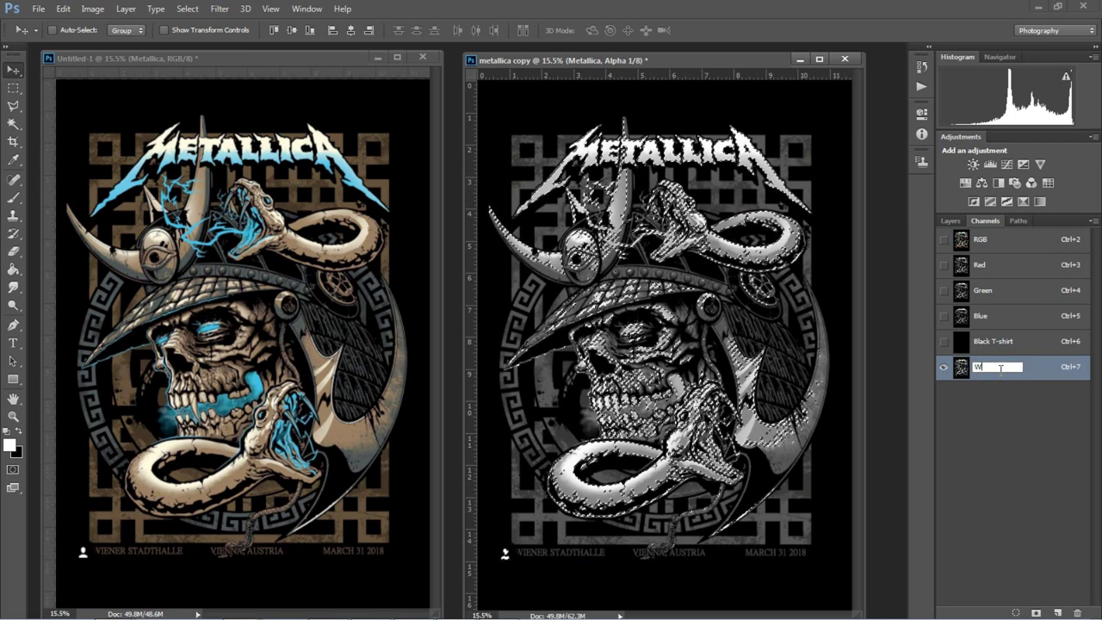
type("hite Base")
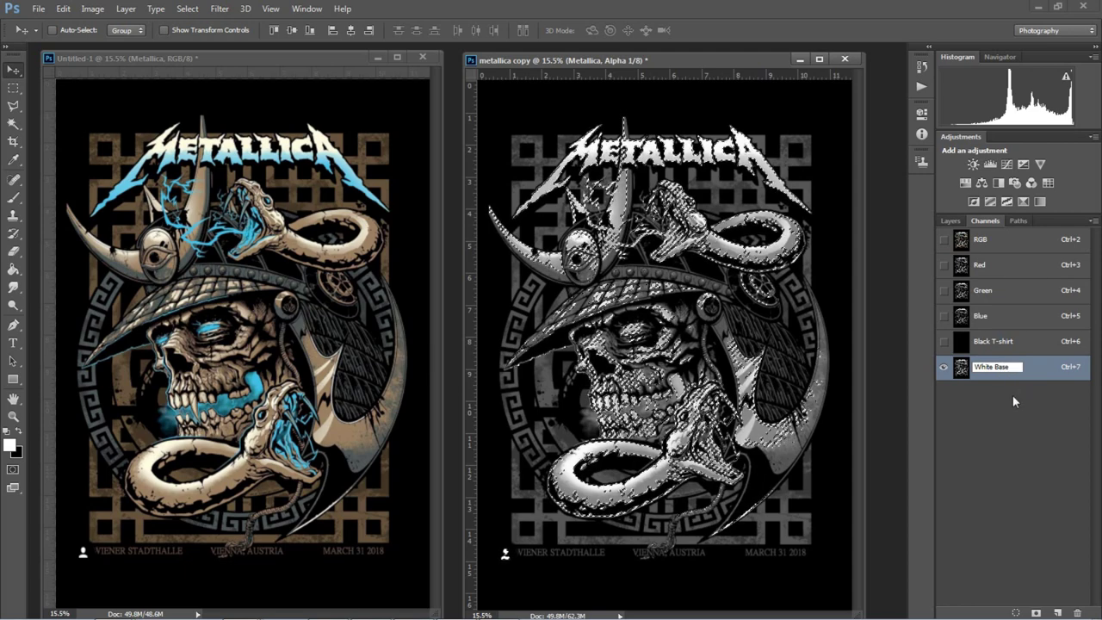
key("Return")
left_click(1012, 345)
left_click(1007, 373)
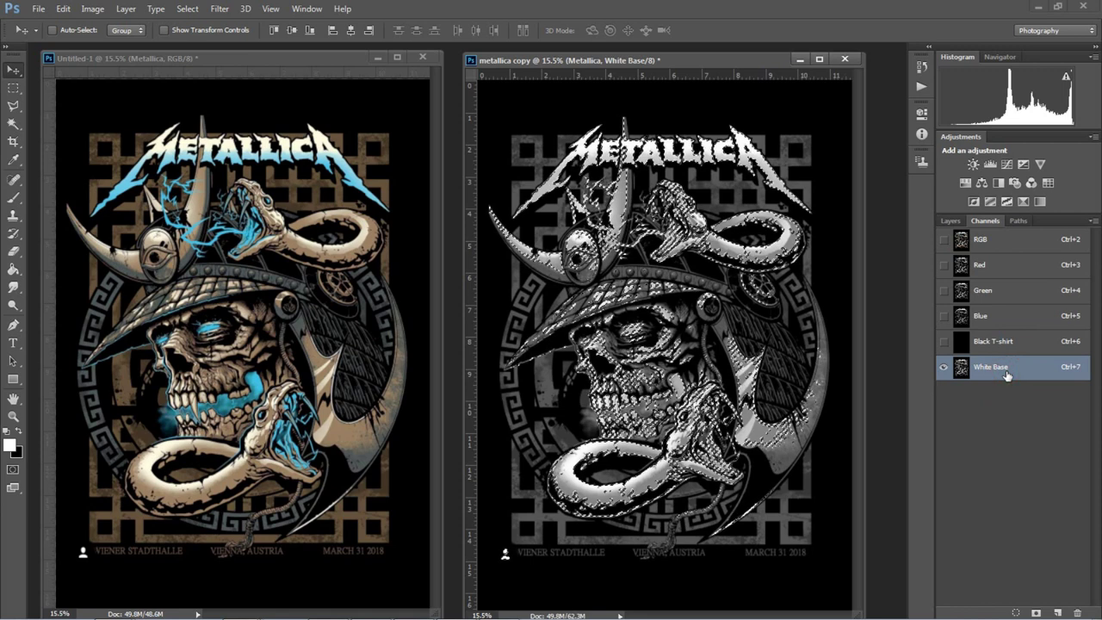
key("ctrl+d")
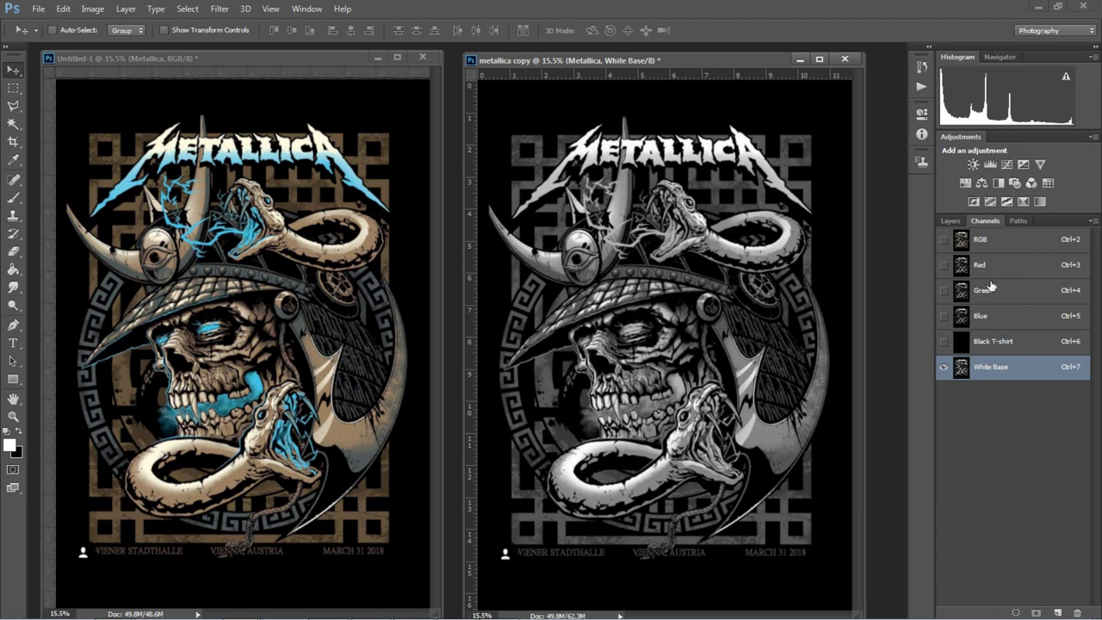
- Make Black T-shirt visible and invert the White Base channel with Ctrl+I
left_click(944, 343)
left_click(1004, 342)
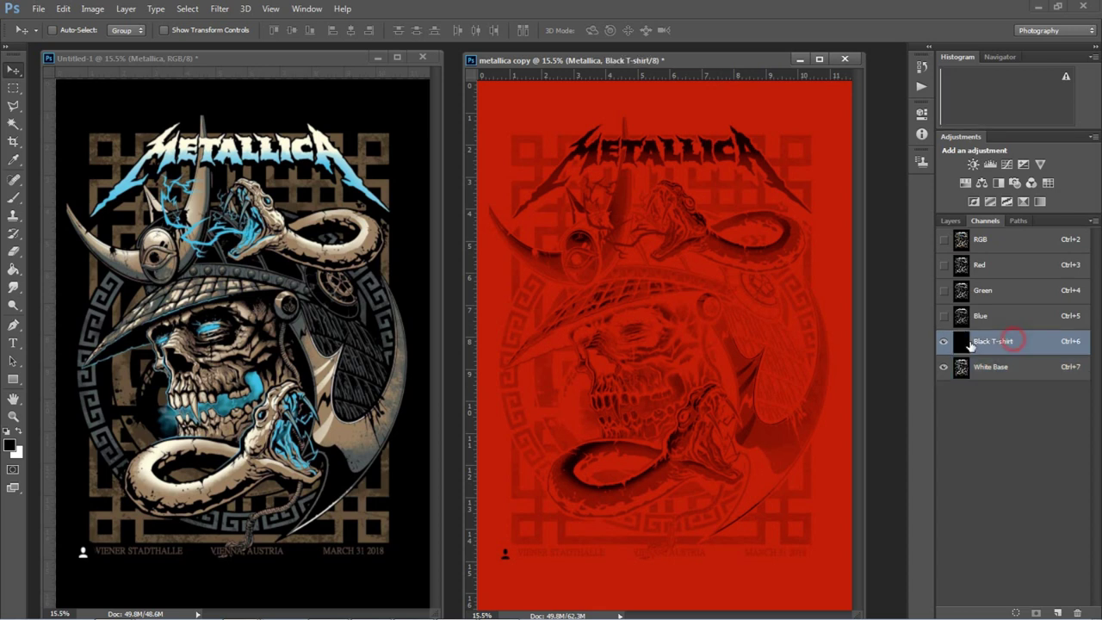
left_click(993, 368)
left_click(997, 345)
left_click(1004, 370)
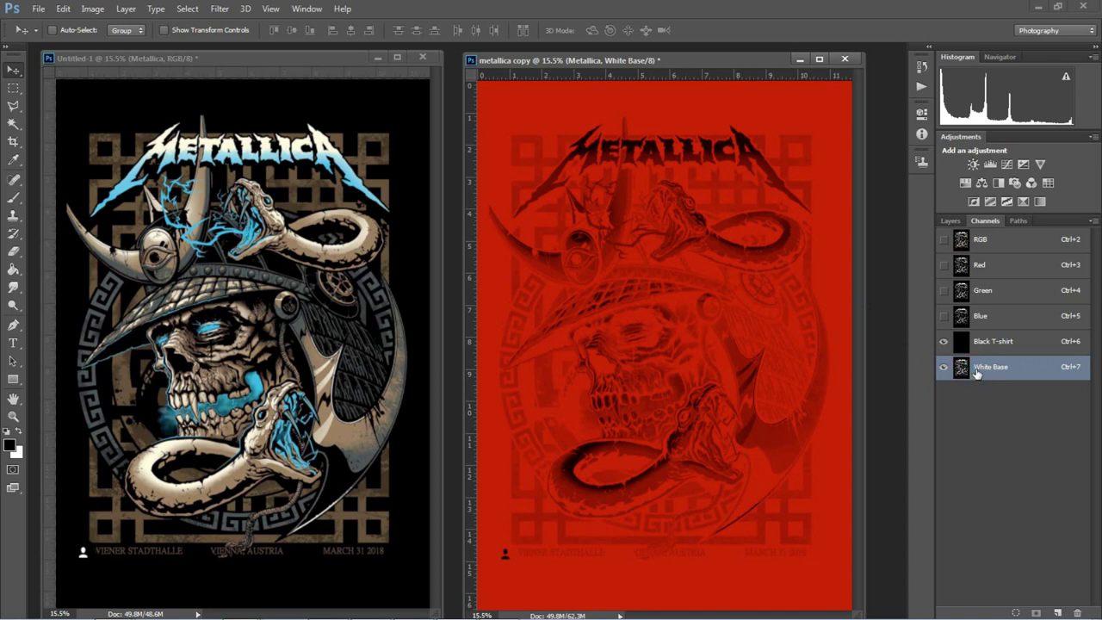
left_click(1003, 347)
left_click(1000, 373)
left_click(997, 345)
left_click(991, 371)
key("ctrl+i")
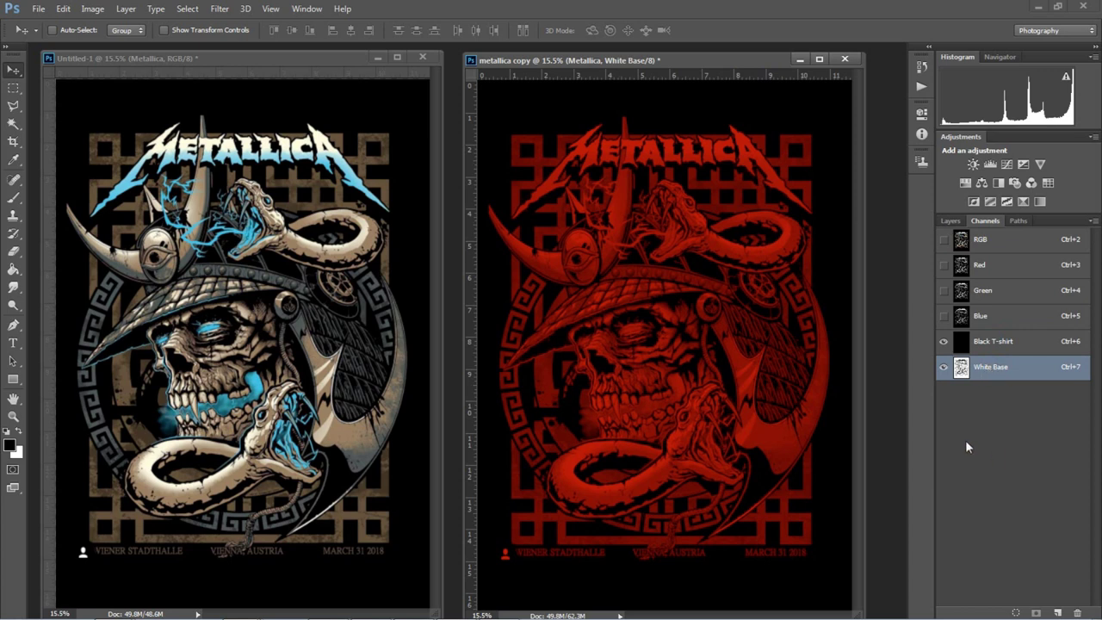
- Set White Base as a white spot colour channel with 85% solidity
left_click(960, 370, "ctrl")
double_click(959, 370)
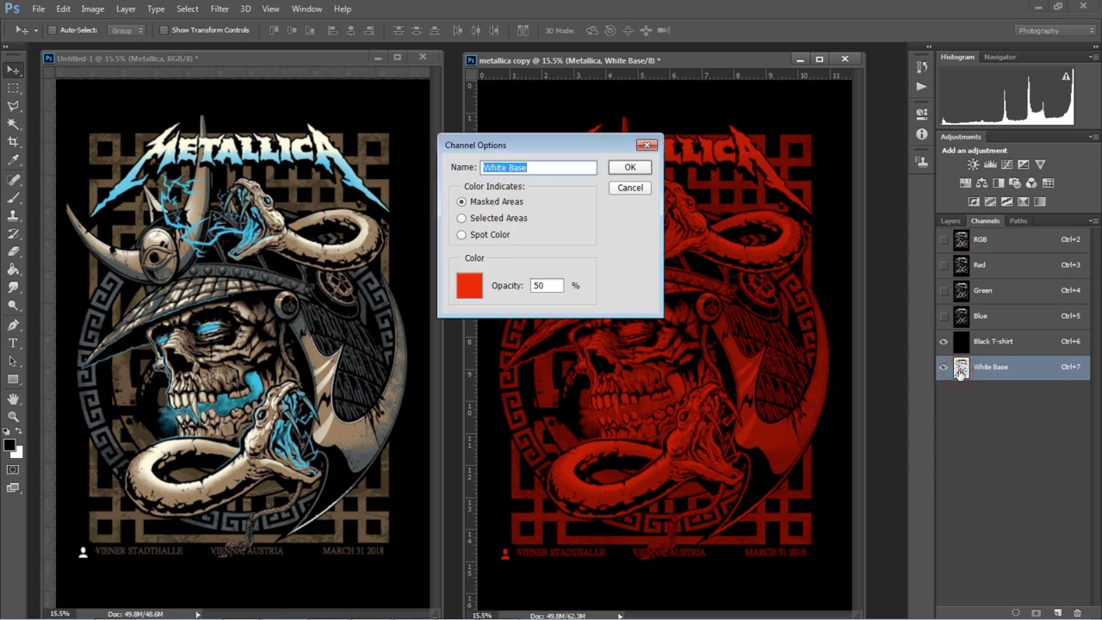
left_click(462, 235)
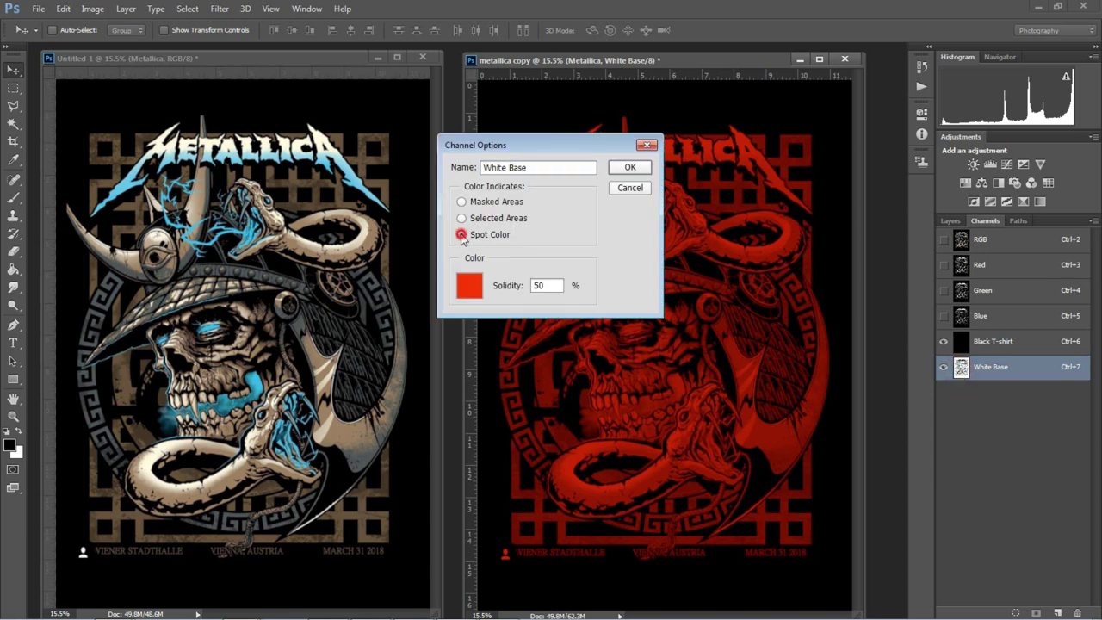
double_click(556, 285)
type("85")
left_click(469, 294)
left_click_drag(172, 252, 104, 188)
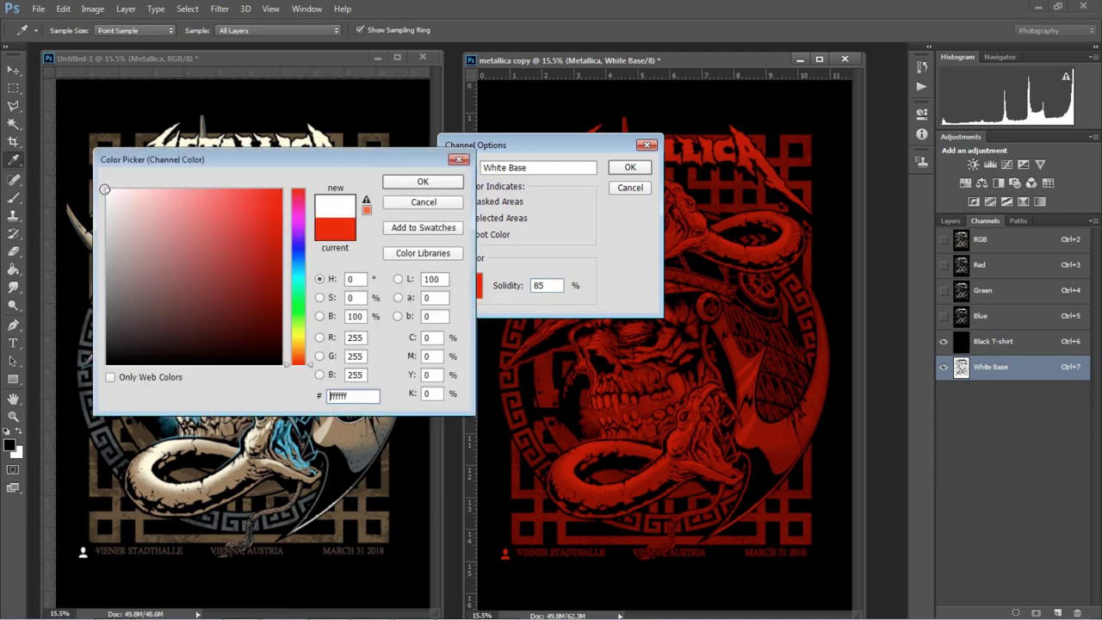
left_click(424, 183)
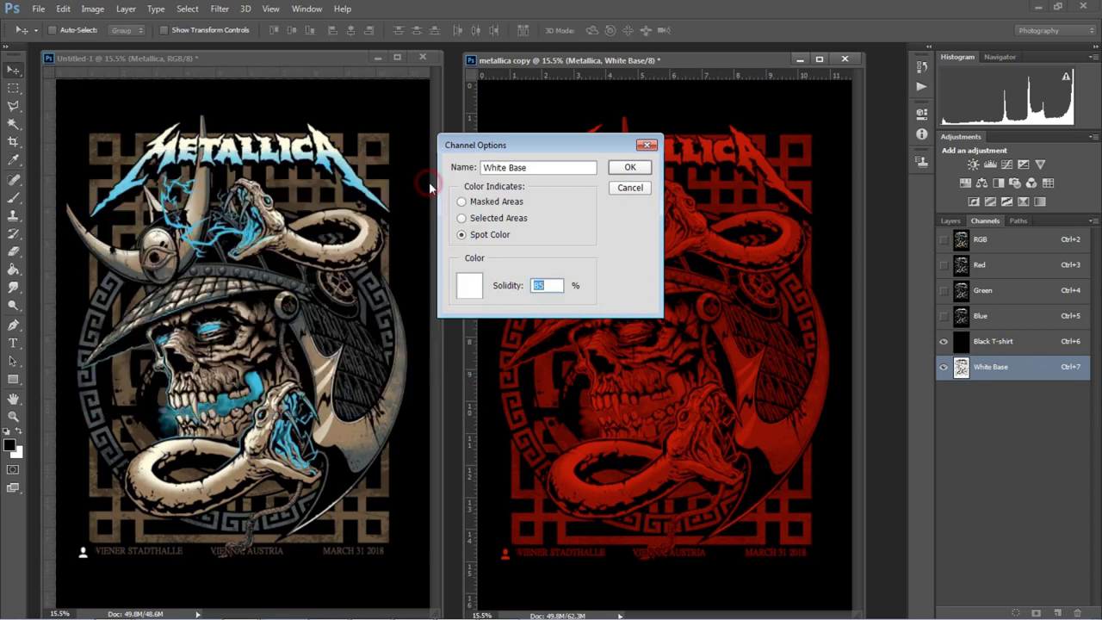
left_click(631, 169)
left_click_drag(990, 367, 975, 333)
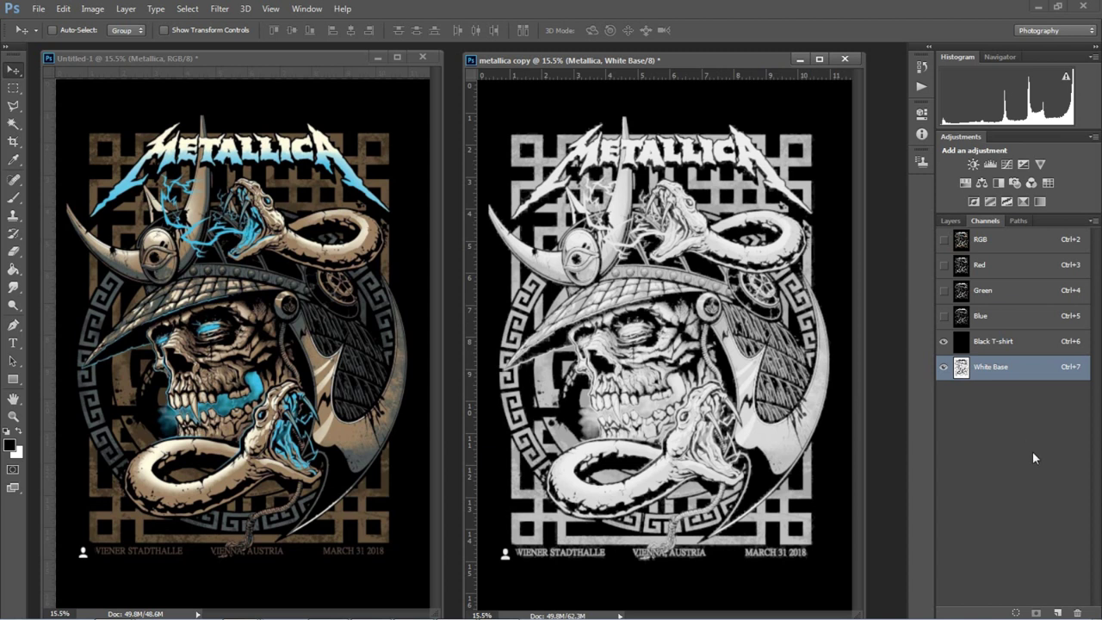
- Return the Channels panel to the full-colour composite view
left_click(1006, 241)
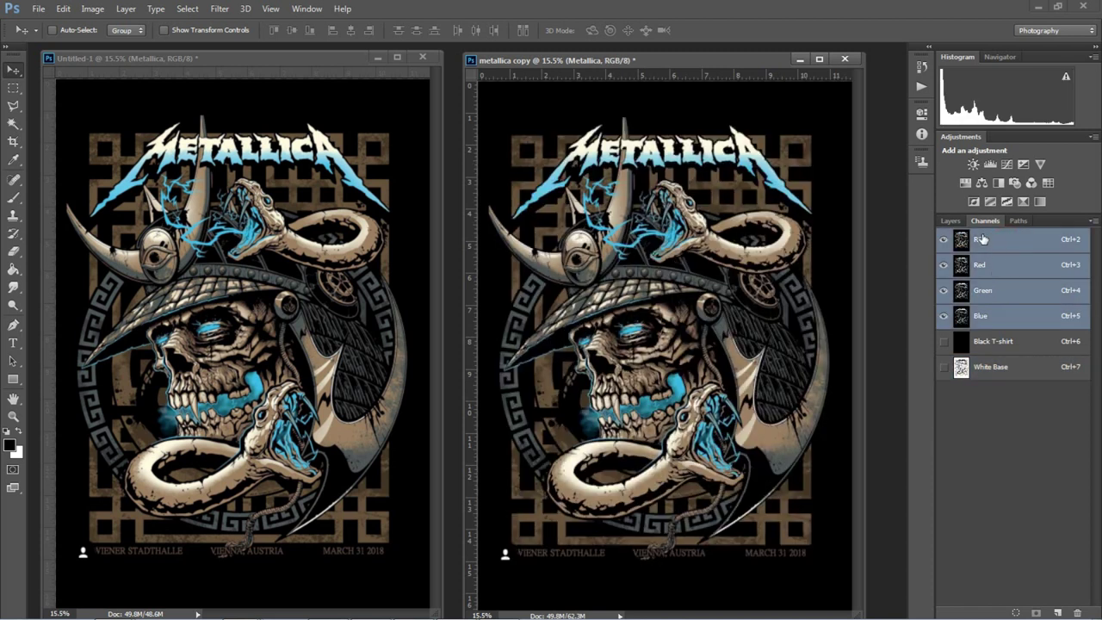
left_click(950, 221)
left_click(984, 220)
- Use Color Range set to Yellows with Invert ticked to select the non-yellow areas
left_click(188, 10)
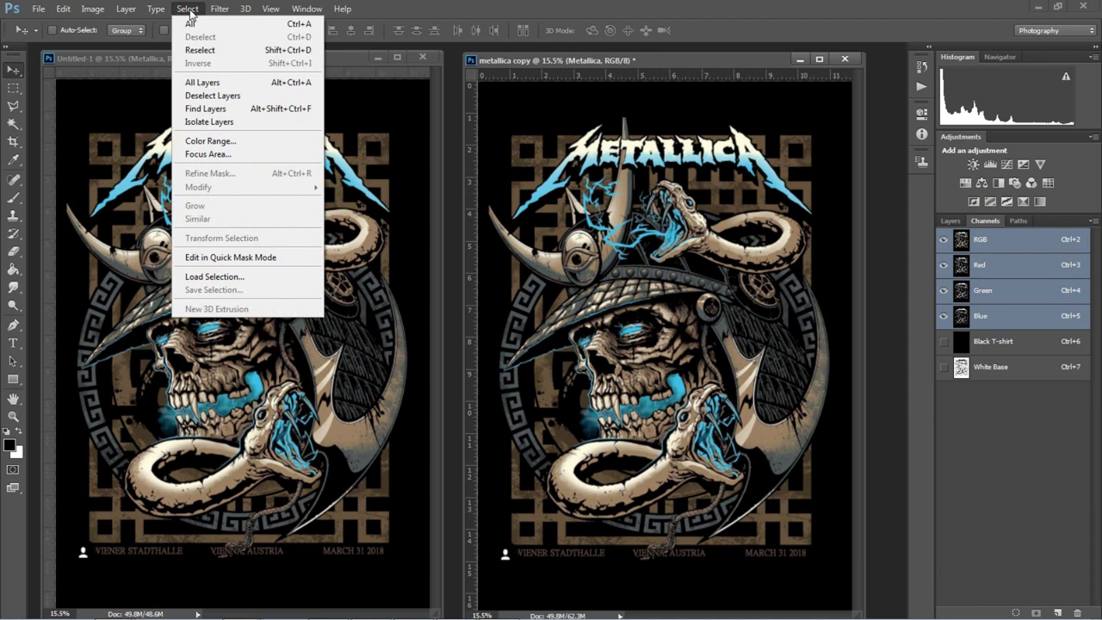
left_click(238, 148)
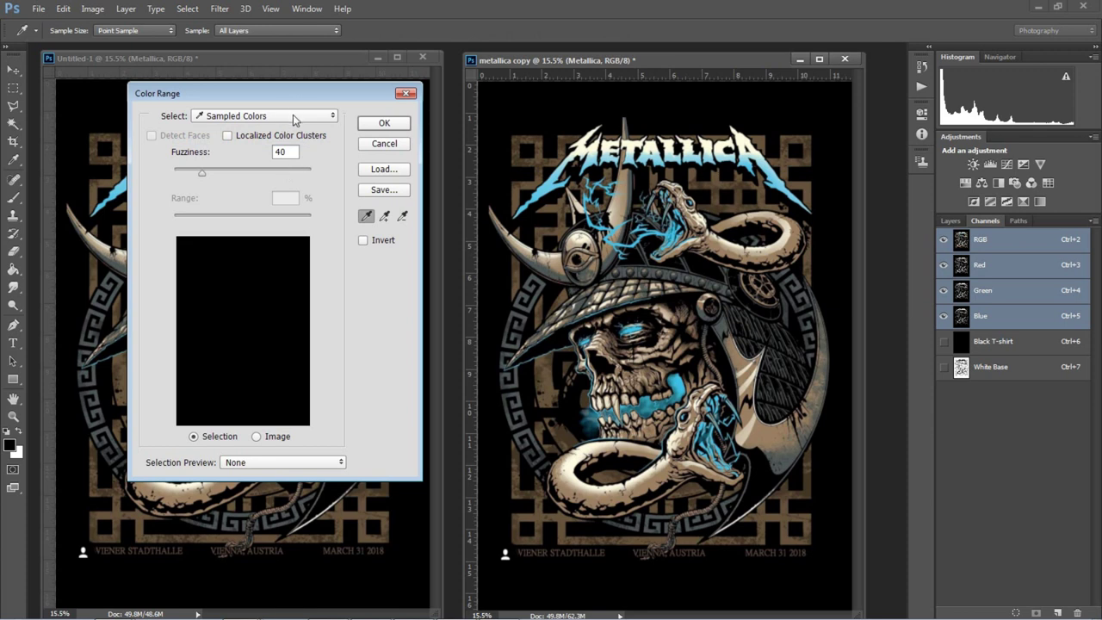
left_click_drag(304, 91, 990, 86)
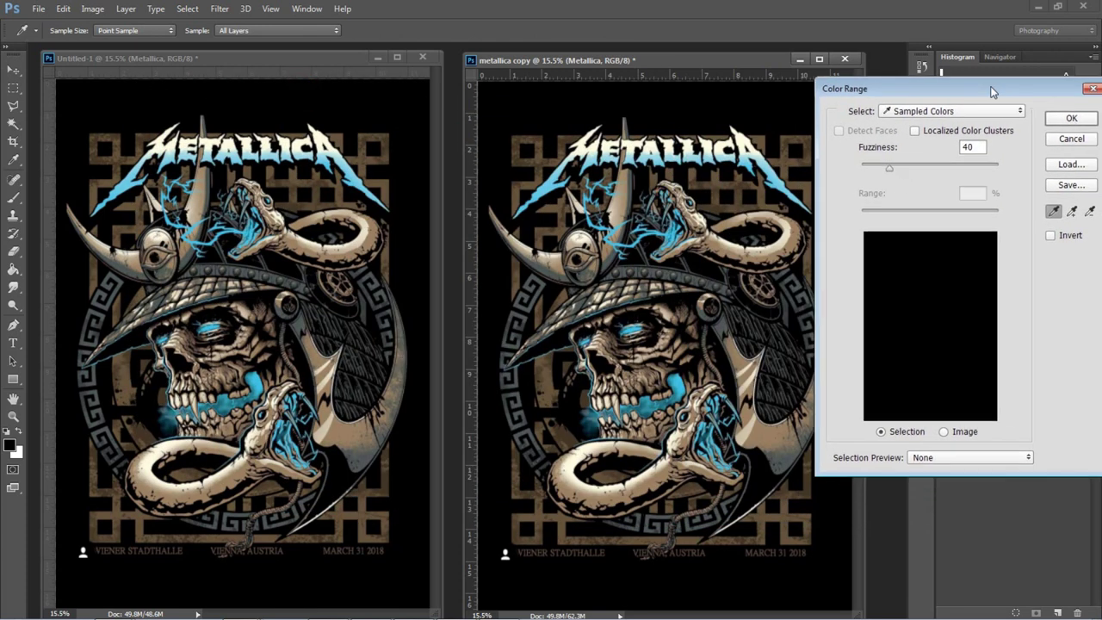
left_click(973, 111)
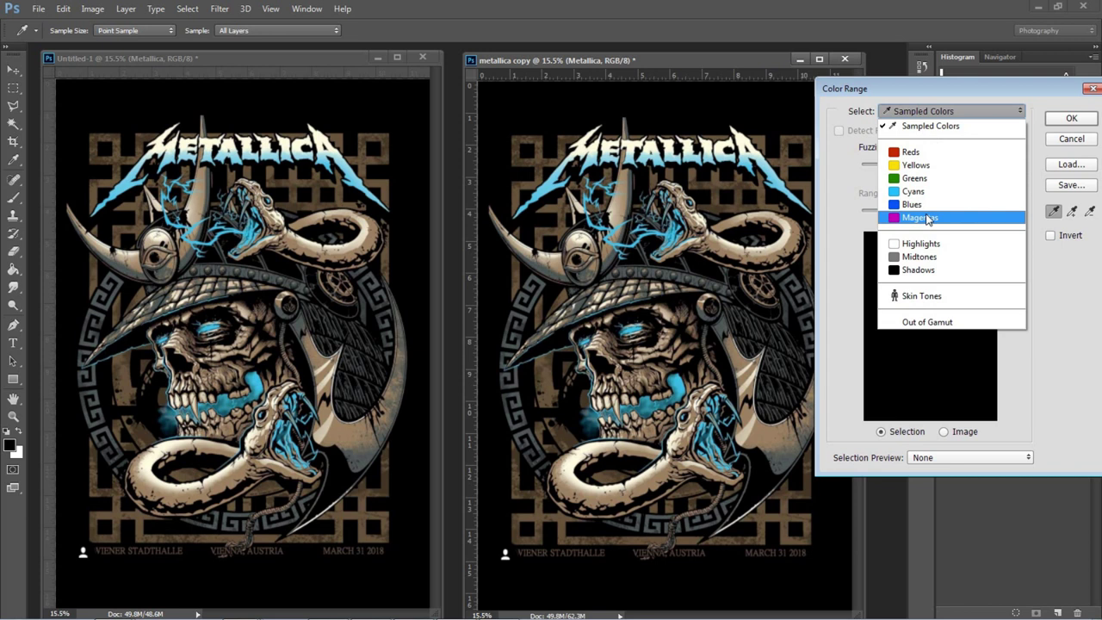
left_click(919, 166)
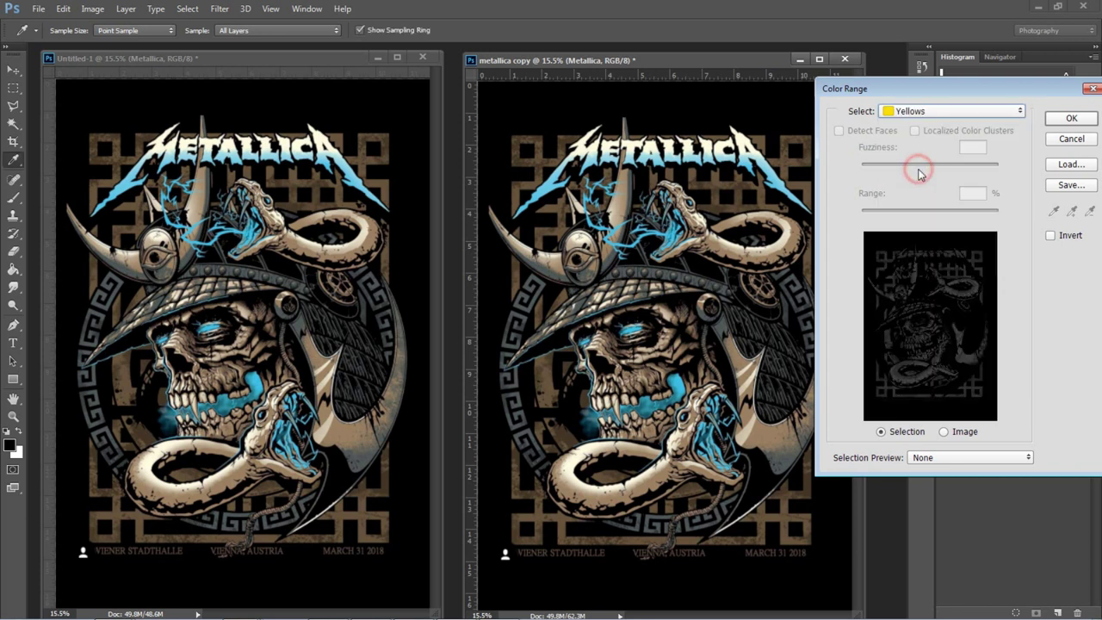
left_click_drag(1002, 93, 901, 100)
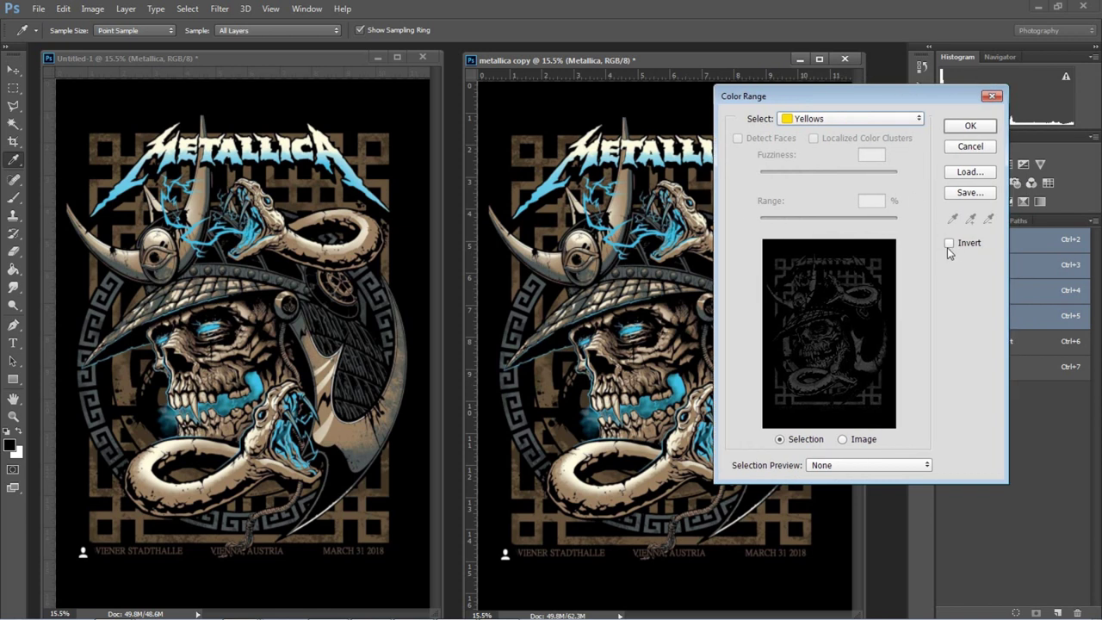
left_click(950, 244)
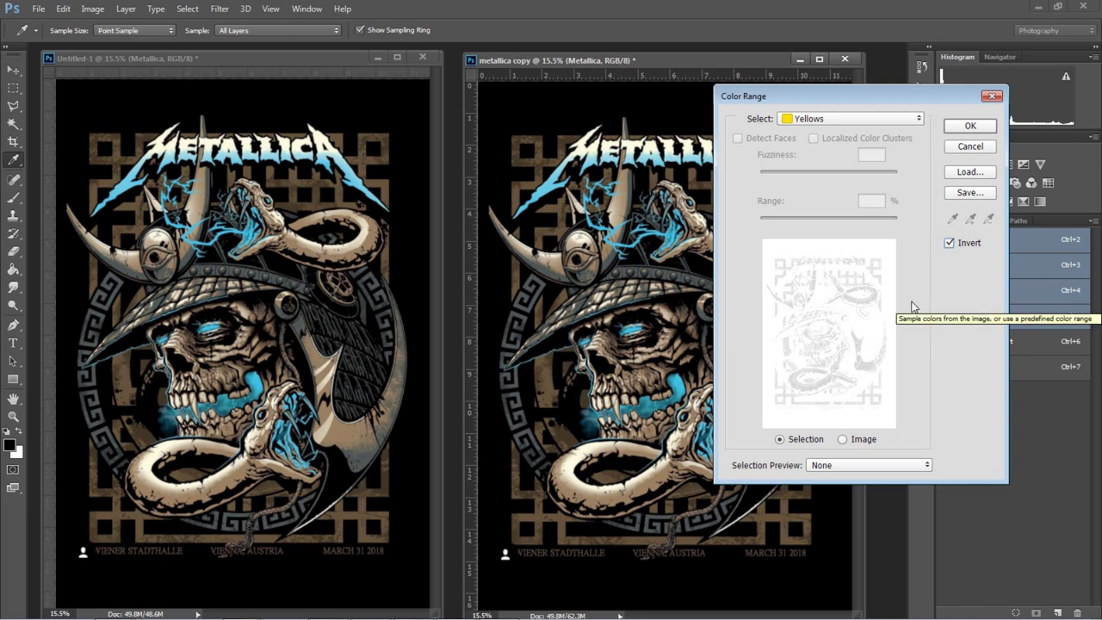
left_click(970, 127)
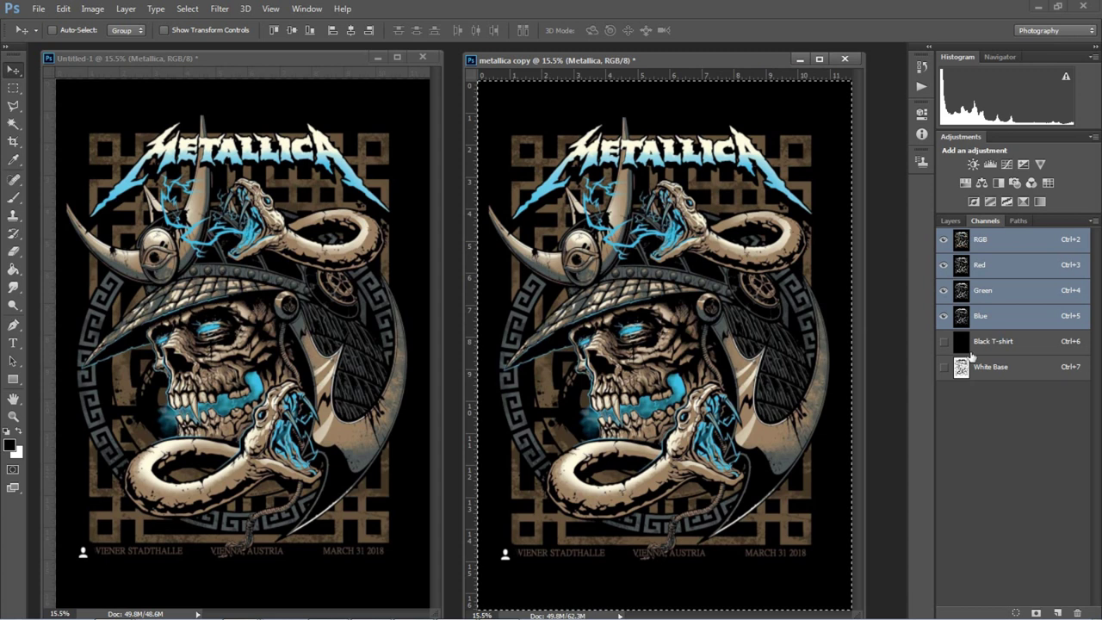
- Save the selection as a channel, deselect, and rename the new channel Yellow
left_click(1038, 613)
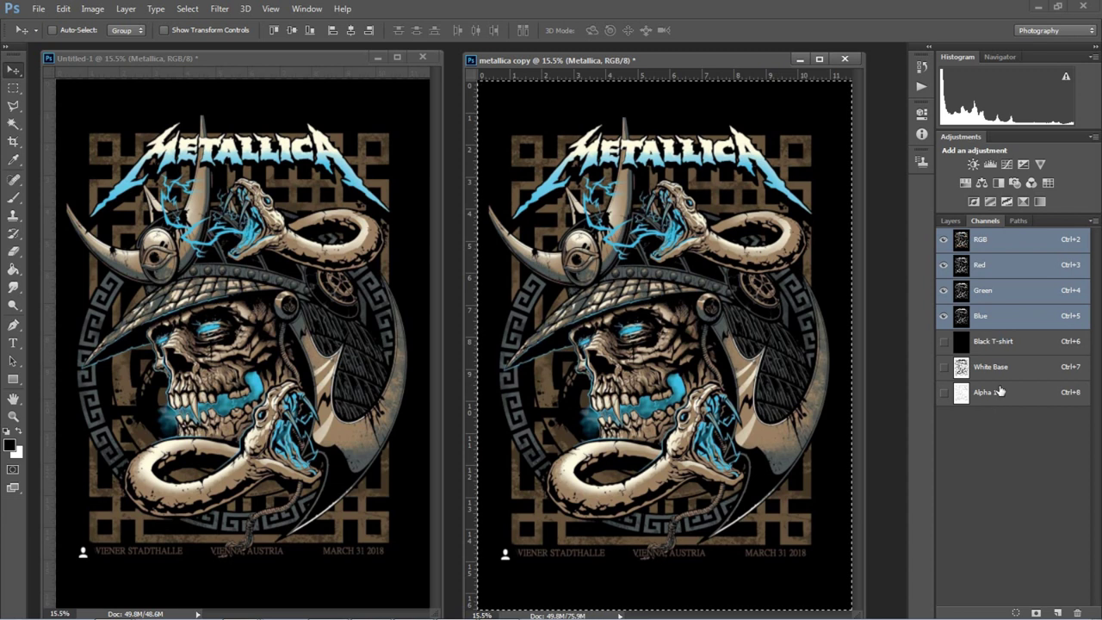
key("ctrl")
key("ctrl+d")
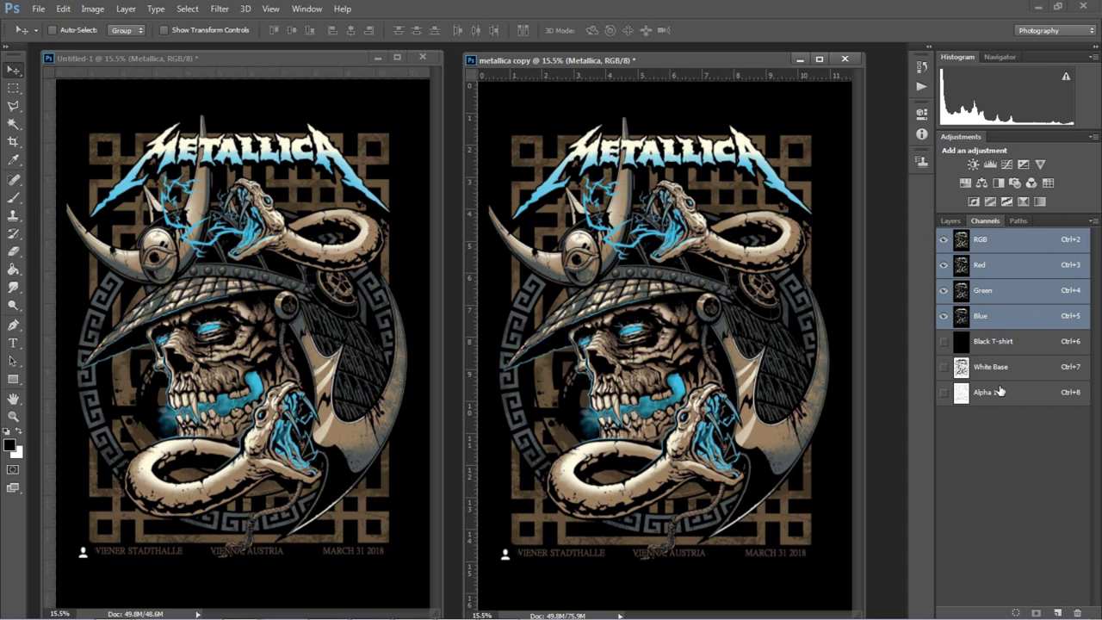
left_click(997, 396)
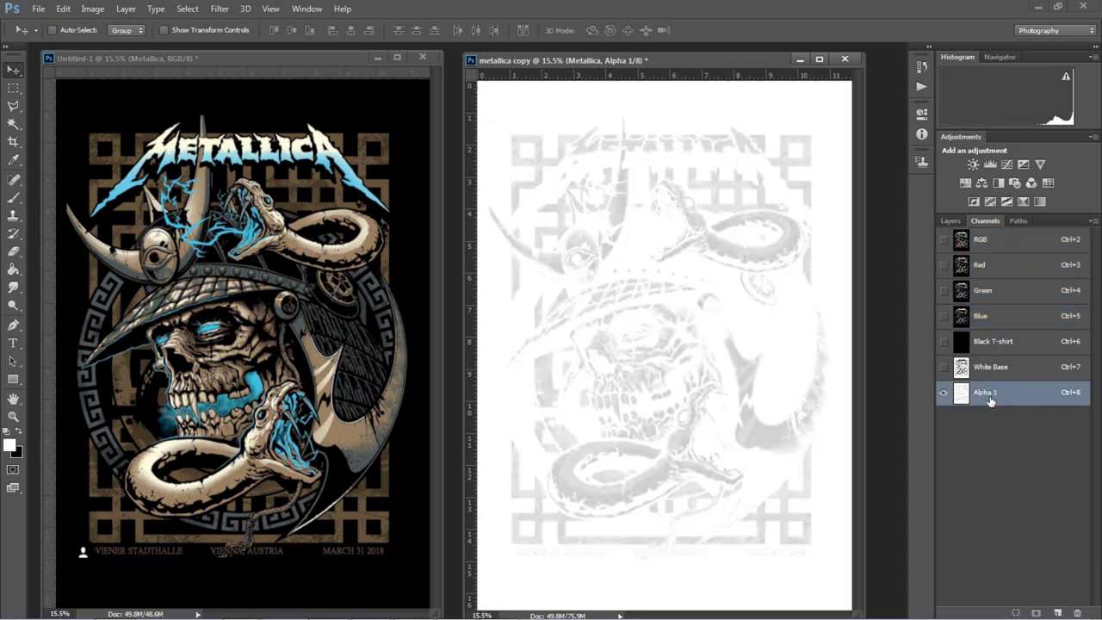
double_click(993, 395)
type("Y")
left_click(944, 368)
left_click(944, 344)
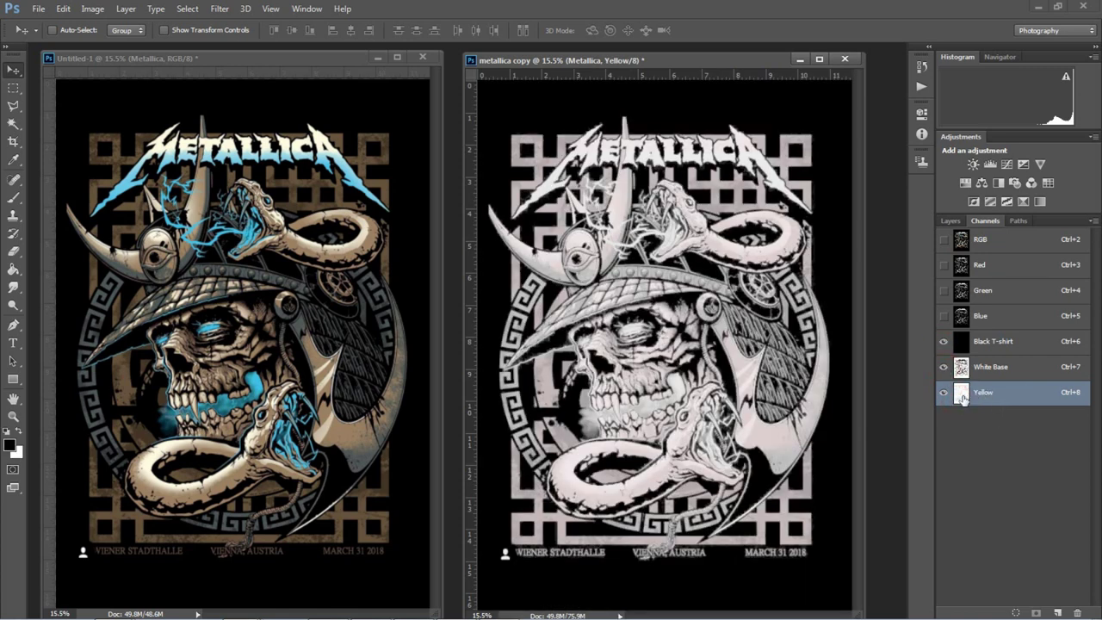
- Make the Yellow channel a spot colour with 5% solidity
double_click(962, 394)
left_click(462, 237)
double_click(545, 287)
type("5")
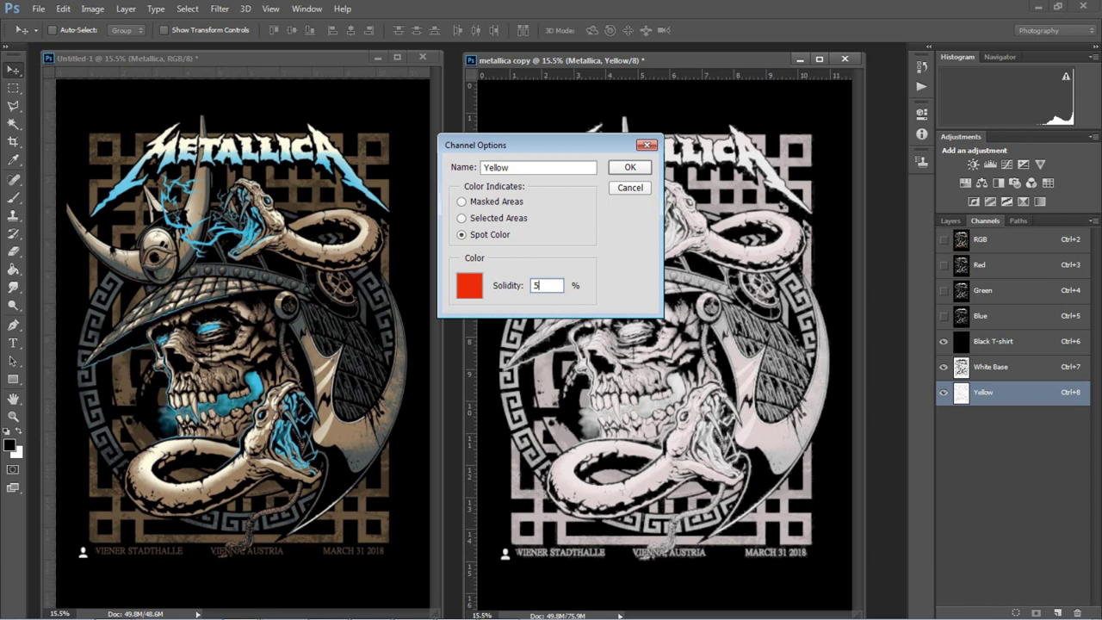
- Give the Yellow spot channel a yellow ink (fff600), then show the RGB composite again
left_click(469, 286)
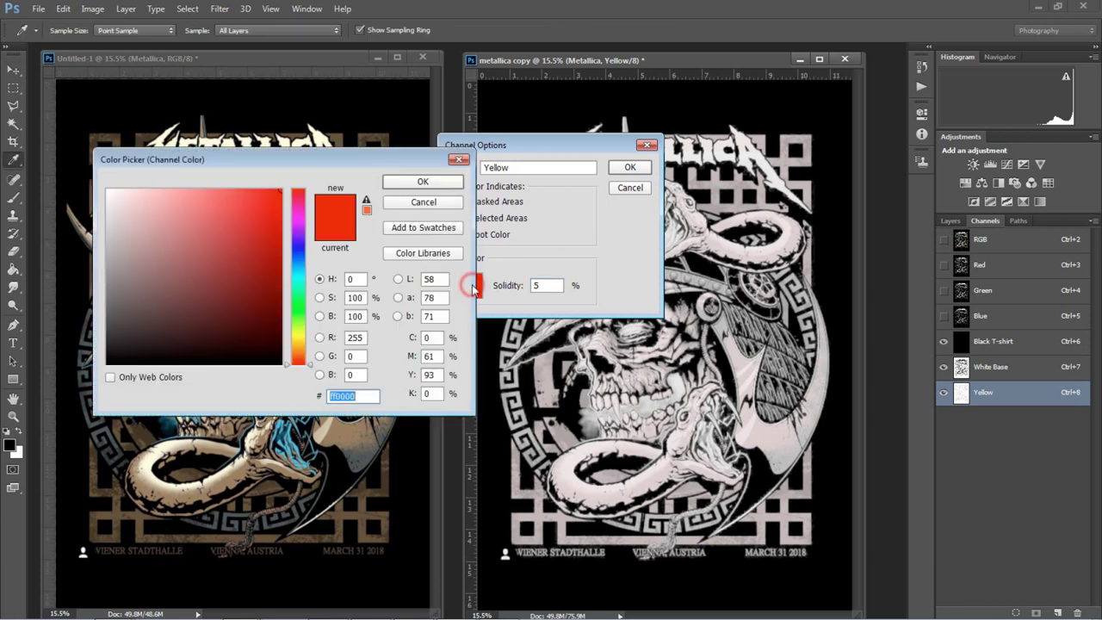
left_click(300, 316)
left_click_drag(300, 323, 302, 338)
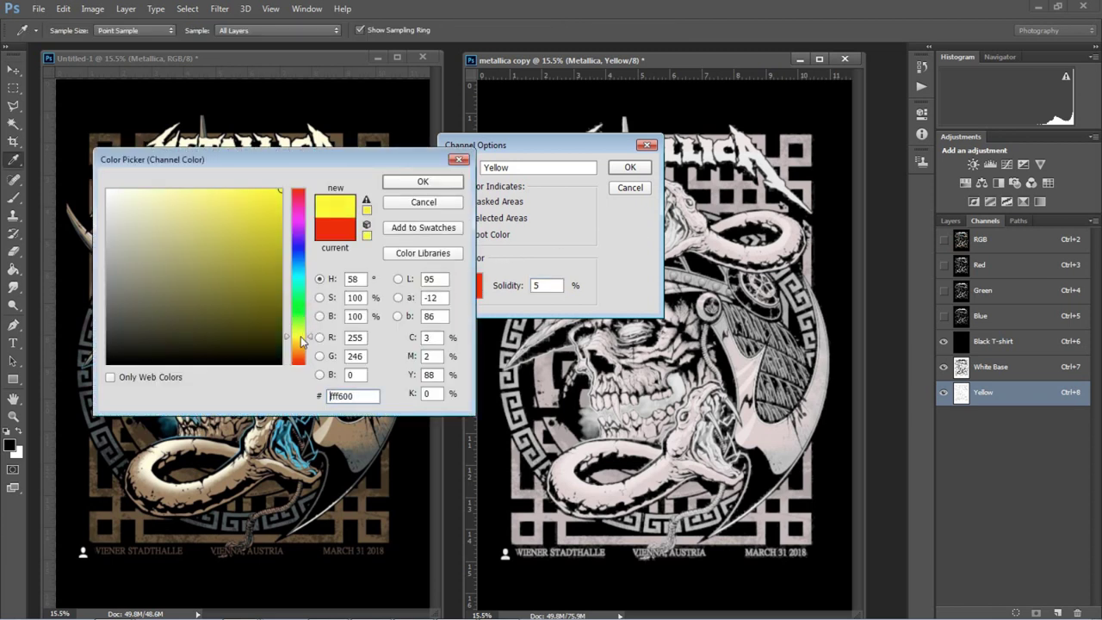
left_click(431, 180)
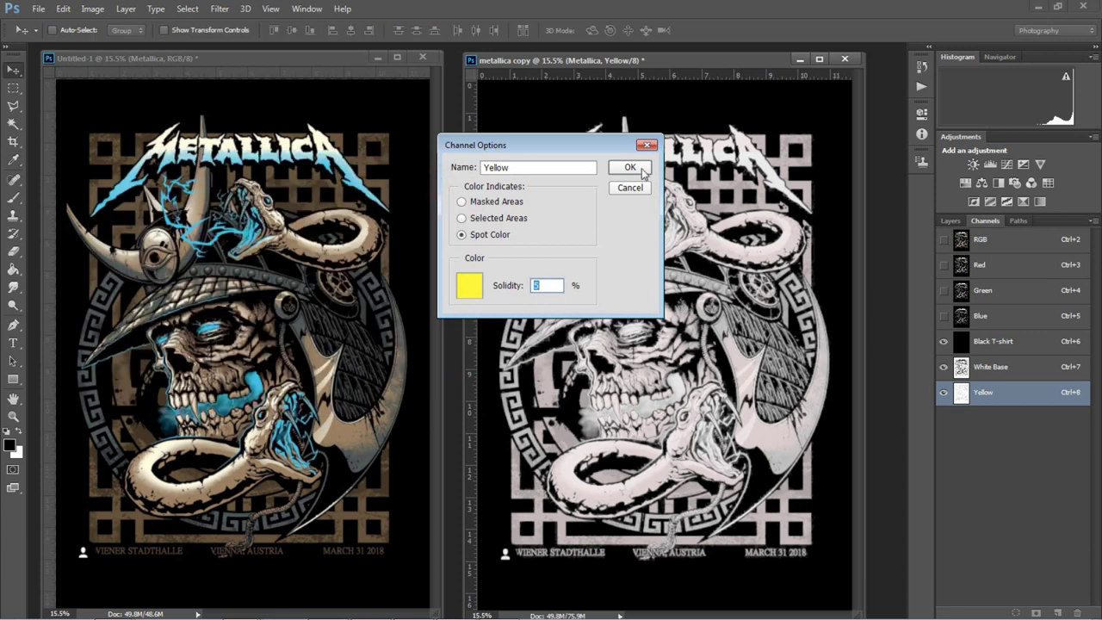
left_click(629, 167)
left_click(943, 341)
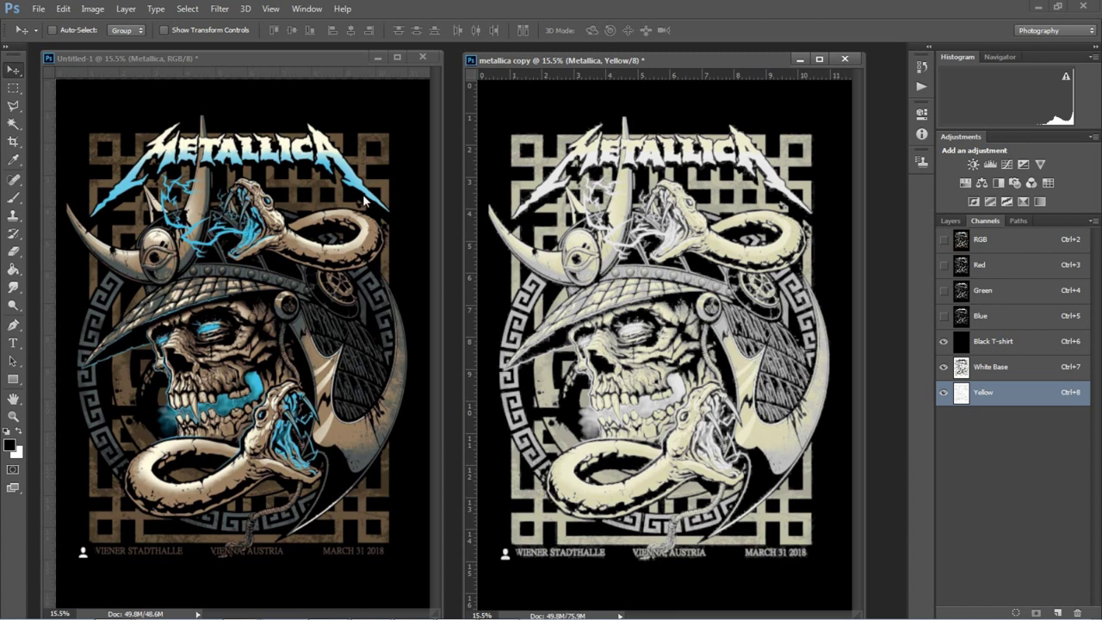
left_click(1012, 249)
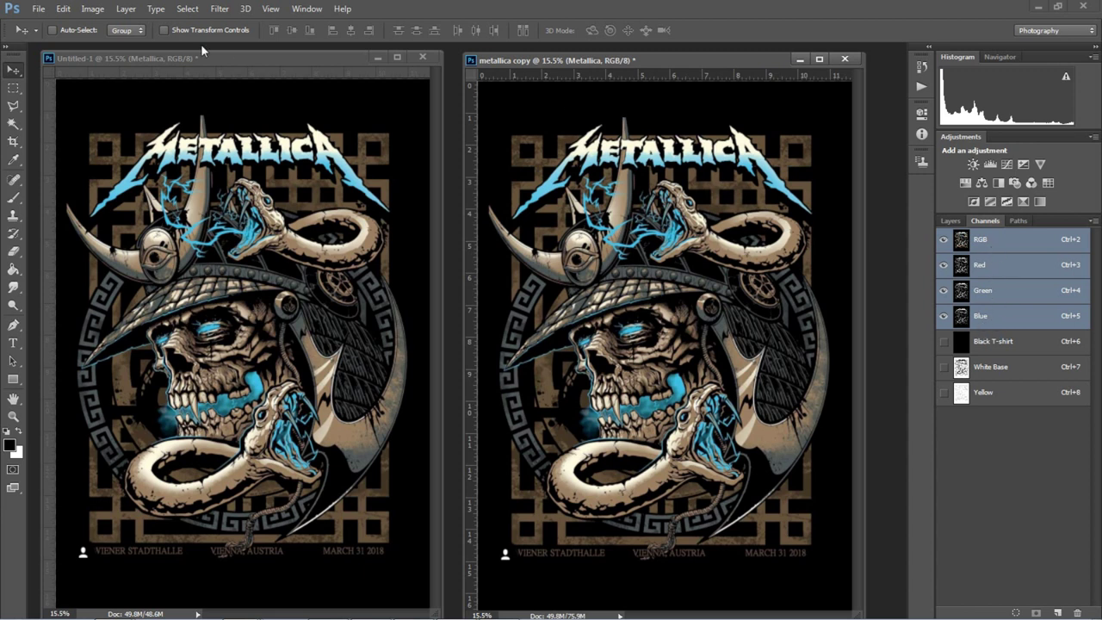
- Select the inverted Reds colour range and save it as a new Alpha 1 channel
left_click(186, 9)
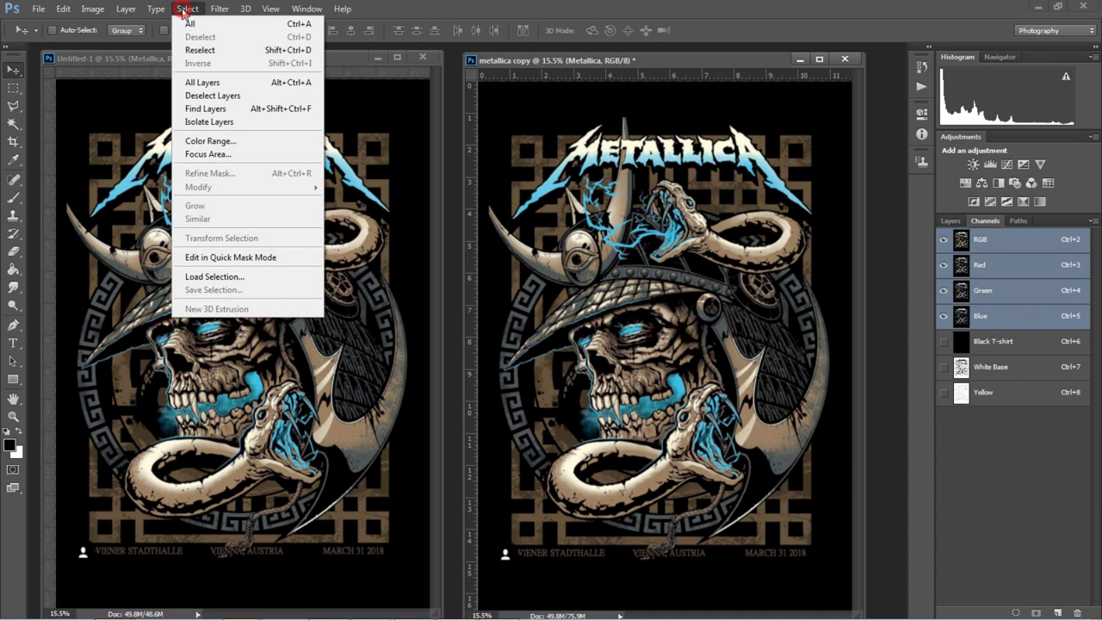
left_click(227, 141)
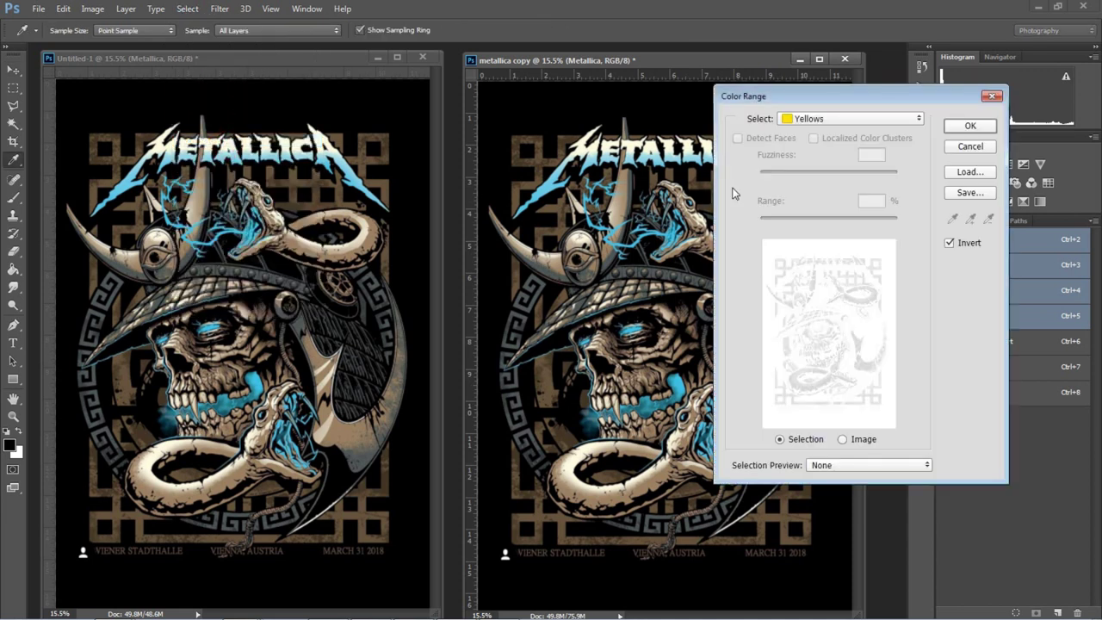
left_click(828, 120)
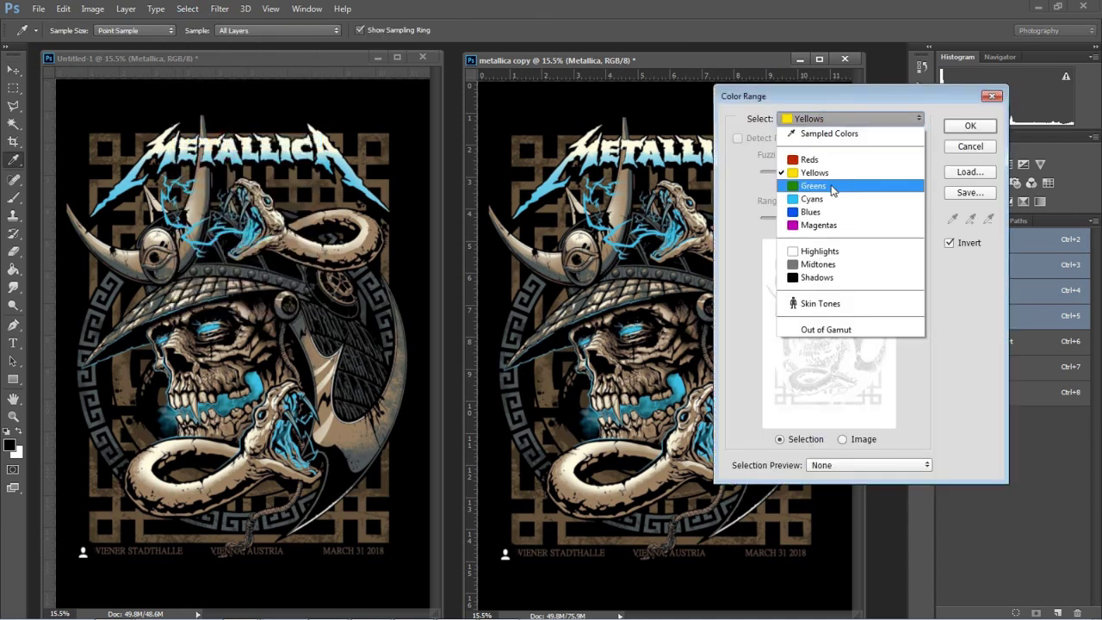
left_click(831, 187)
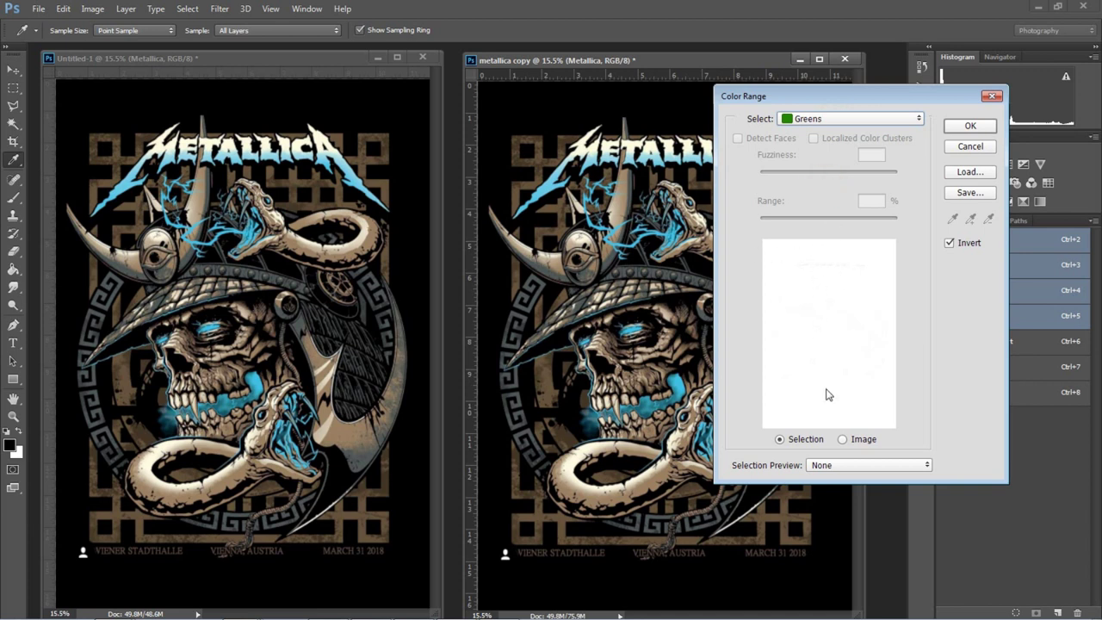
left_click(844, 126)
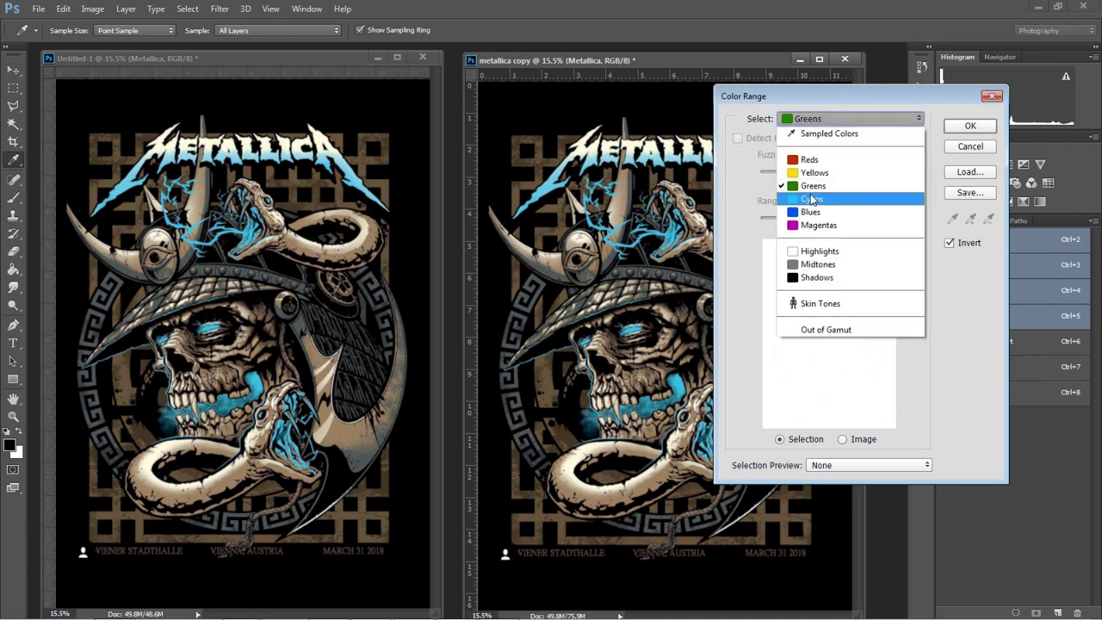
left_click(809, 159)
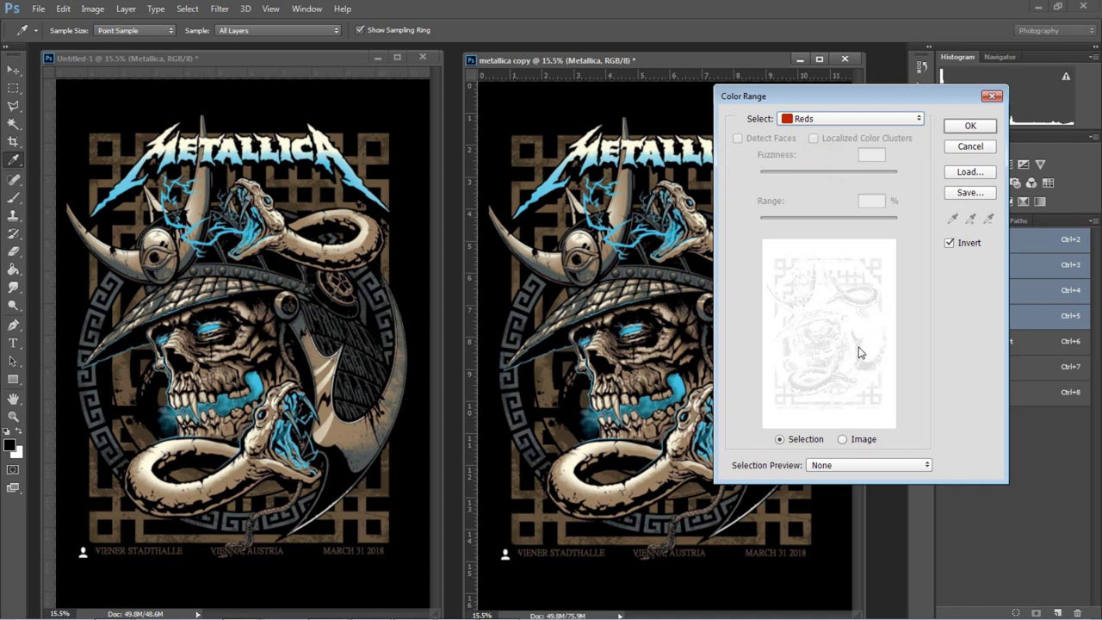
left_click(969, 127)
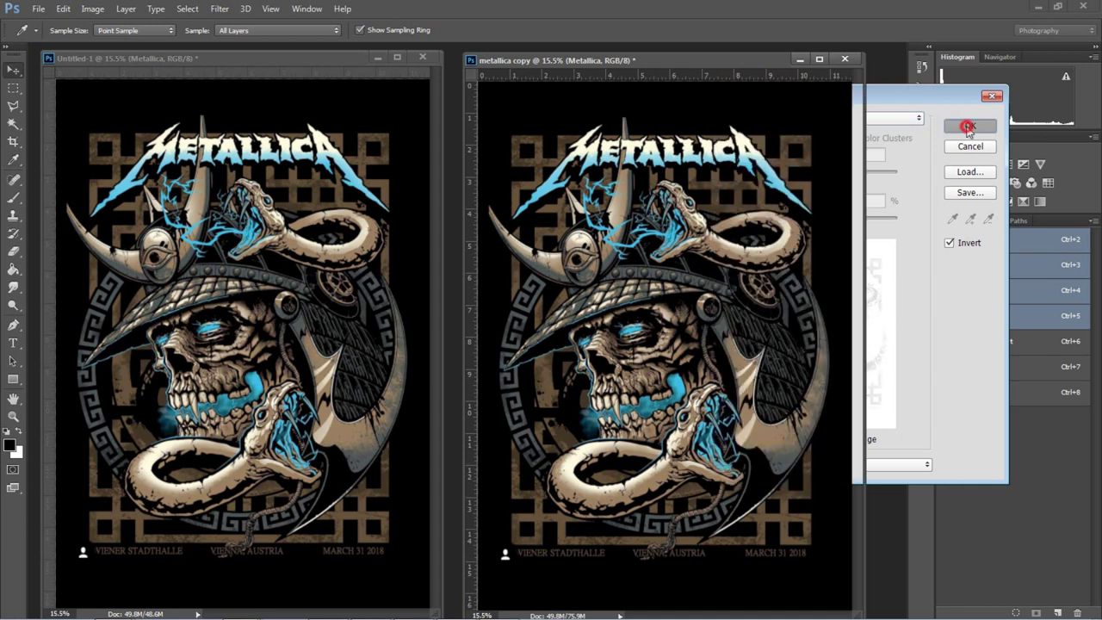
left_click(1036, 612)
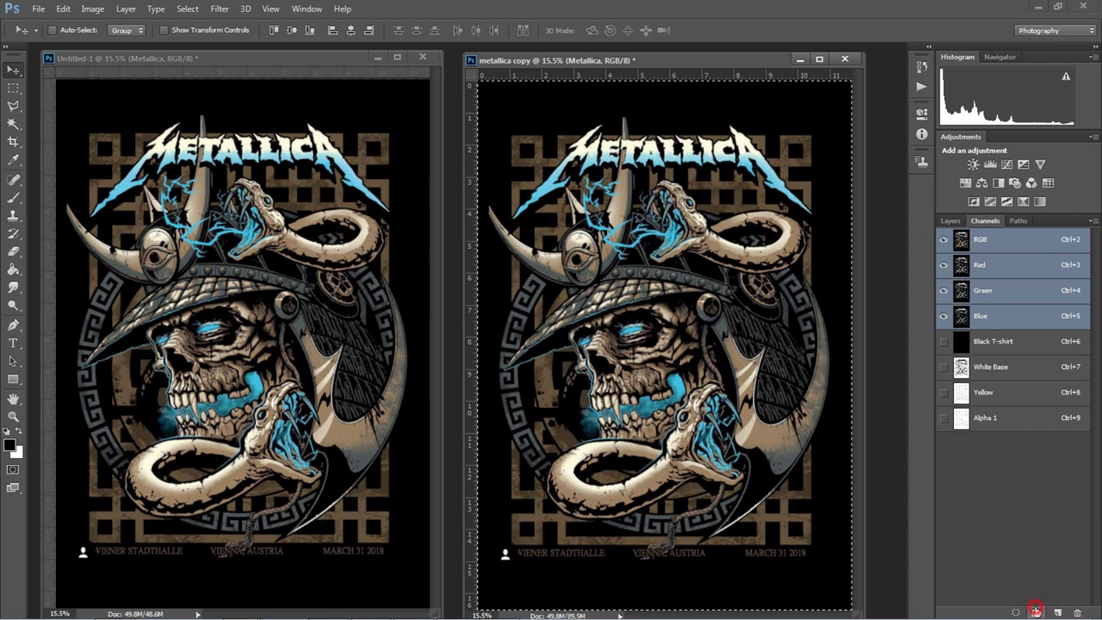
- Rename Alpha 1 to Red and make it a spot colour with 5% solidity
double_click(989, 419)
type("Red")
left_click(1044, 475)
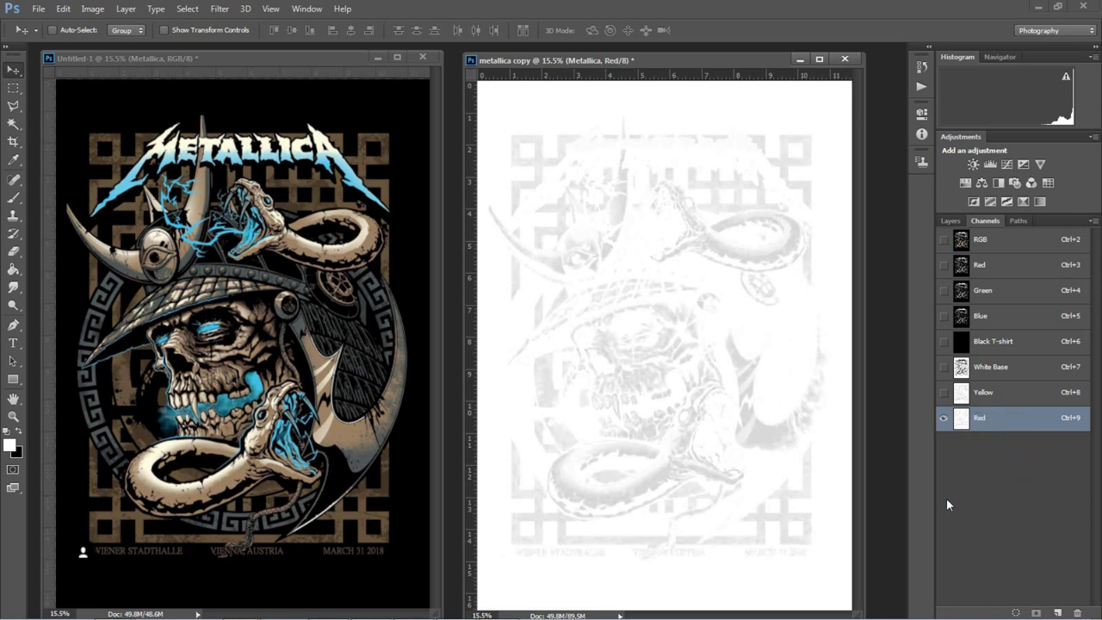
double_click(961, 419)
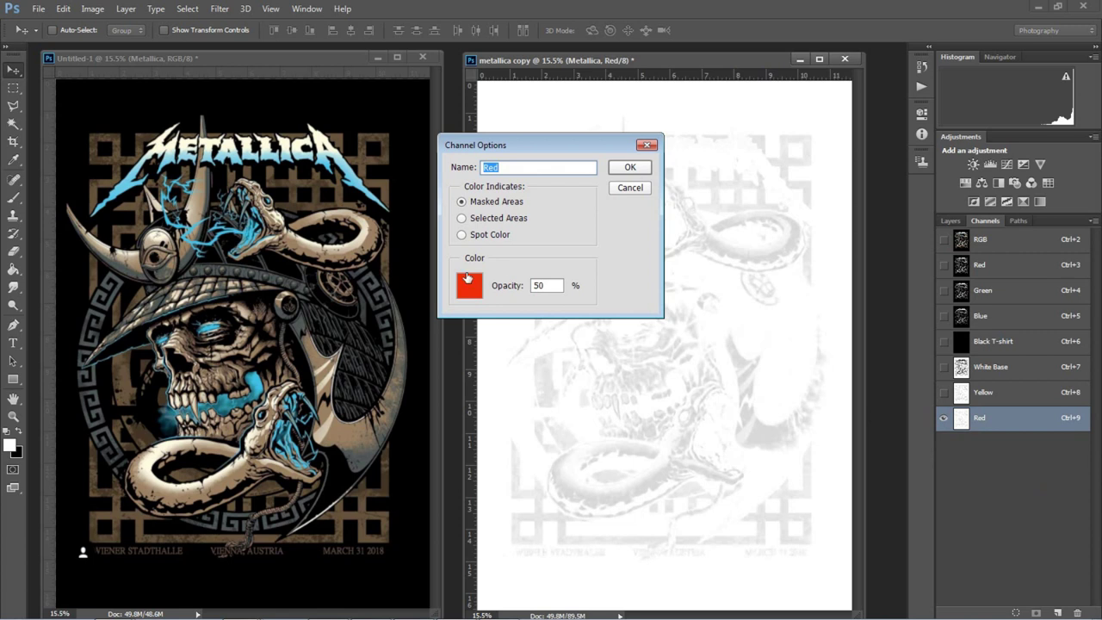
left_click(463, 235)
double_click(553, 286)
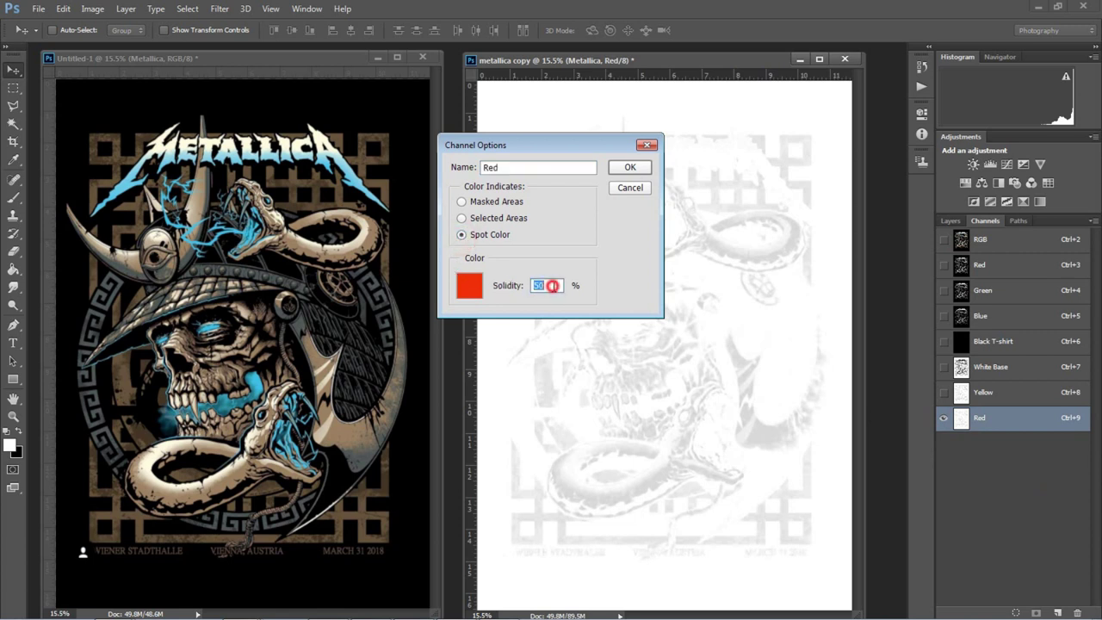
type("5")
- Confirm the Red spot channel options and return to the full-colour RGB composite
left_click(637, 171)
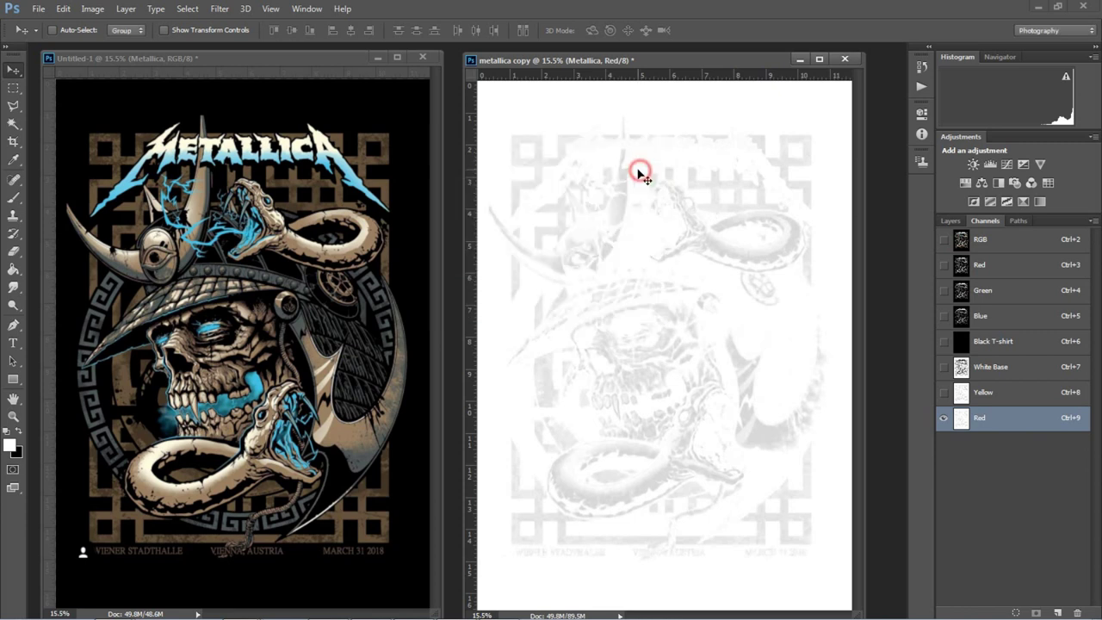
left_click(944, 341)
left_click(943, 367)
left_click(945, 393)
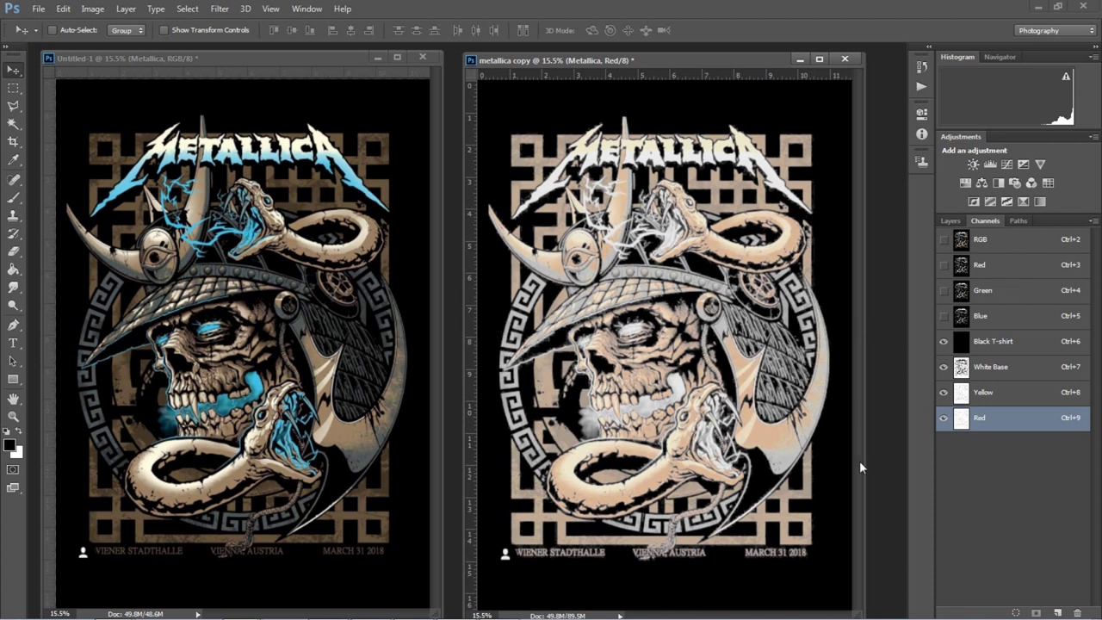
left_click(1017, 250)
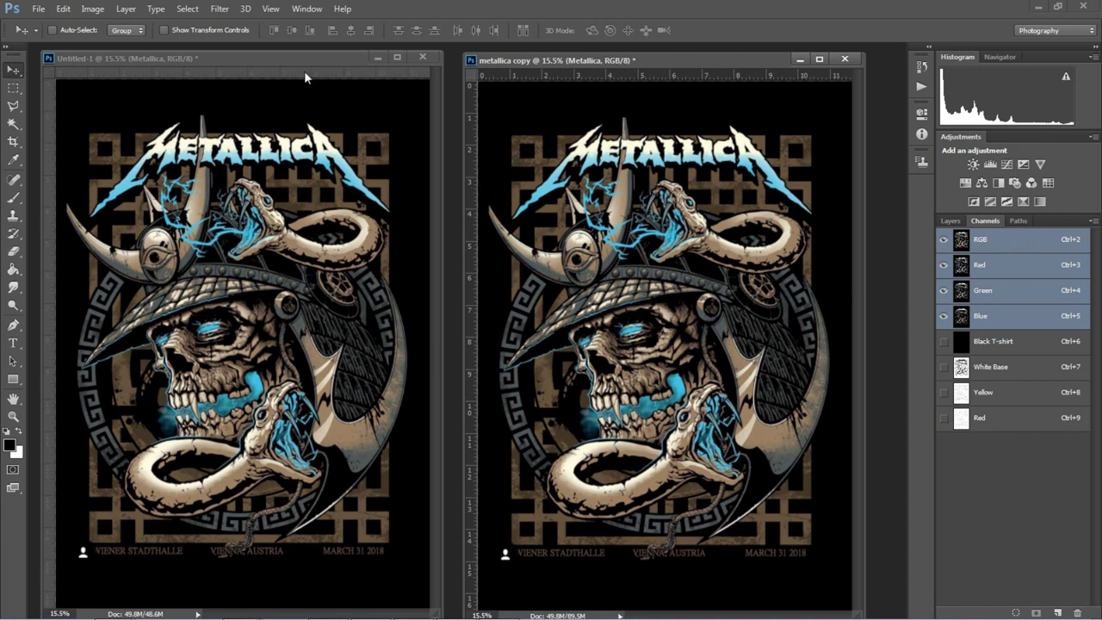
- In Color Range, compare the Blues and Cyans previews, settling on inverted Cyans
left_click(188, 8)
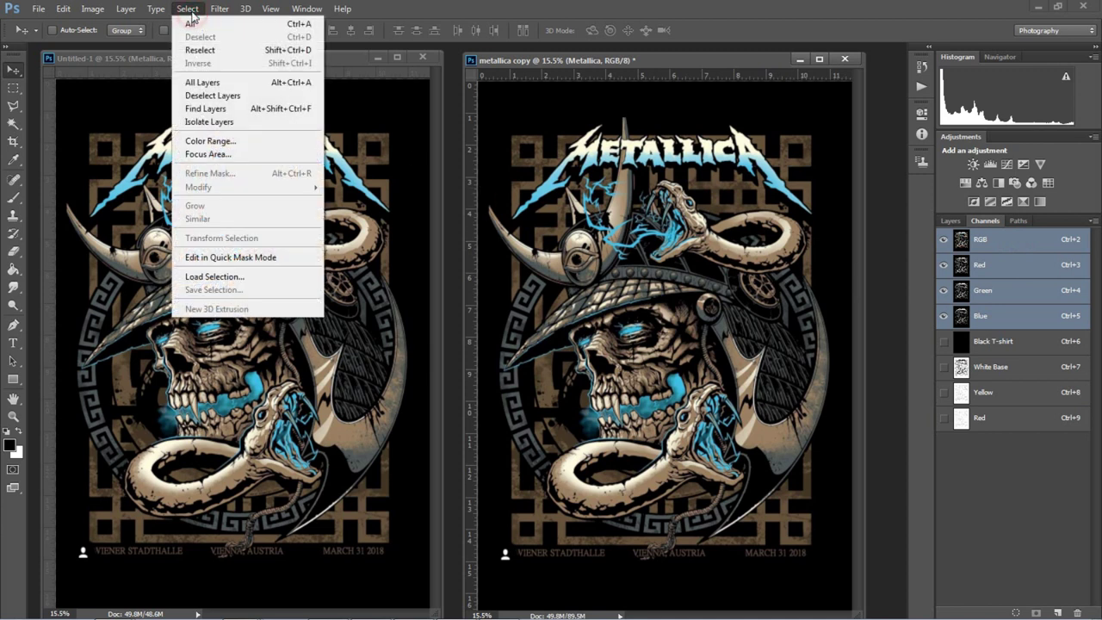
left_click(234, 142)
left_click(812, 121)
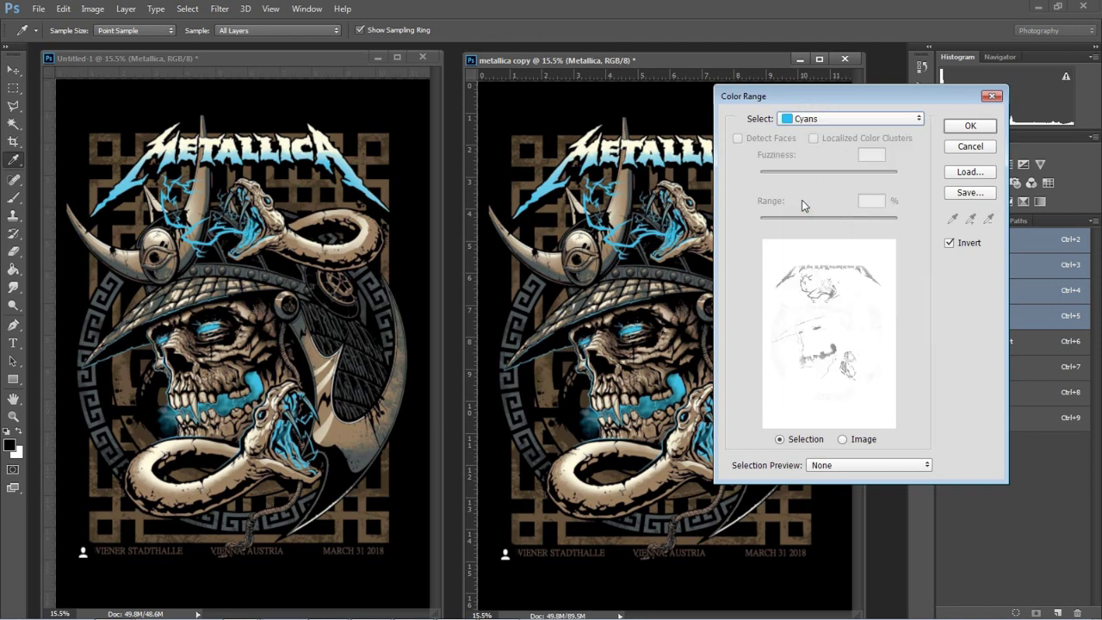
left_click(819, 123)
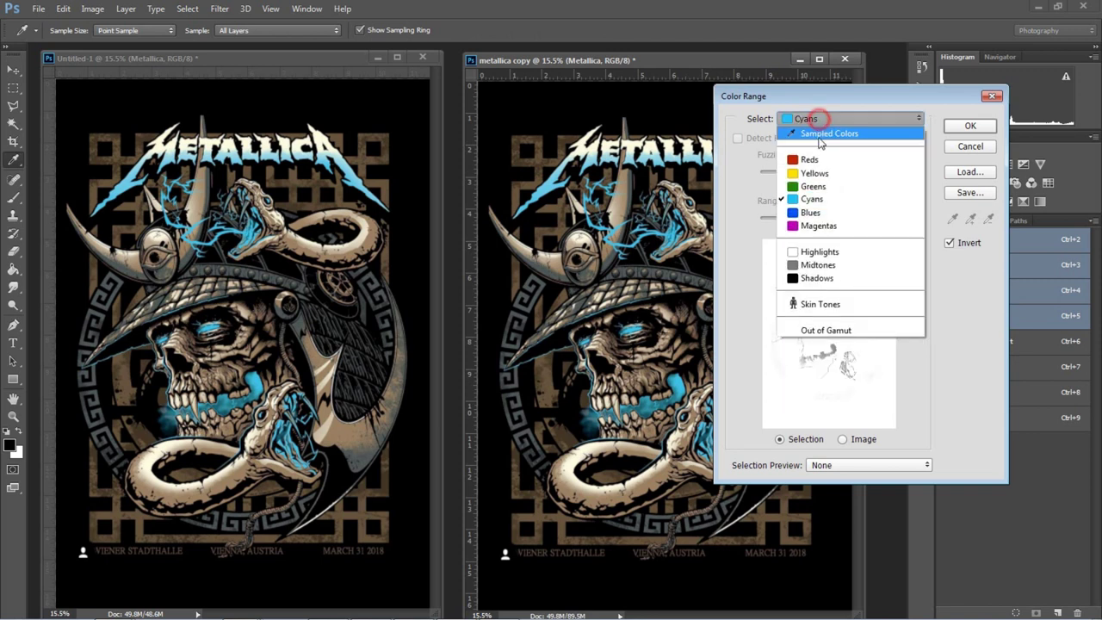
left_click(816, 215)
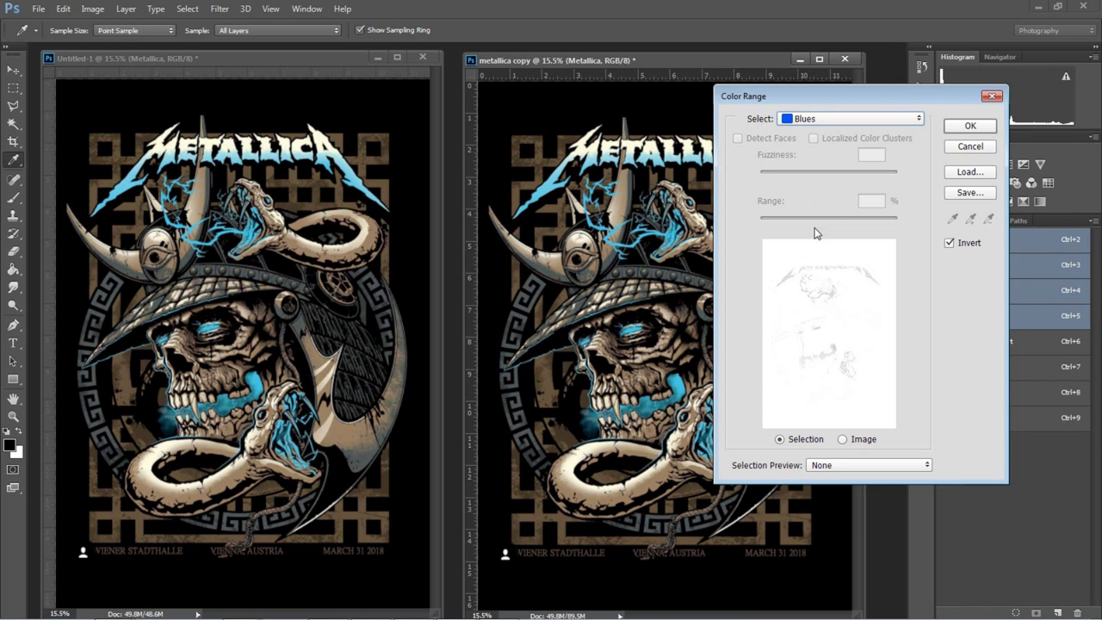
left_click(821, 120)
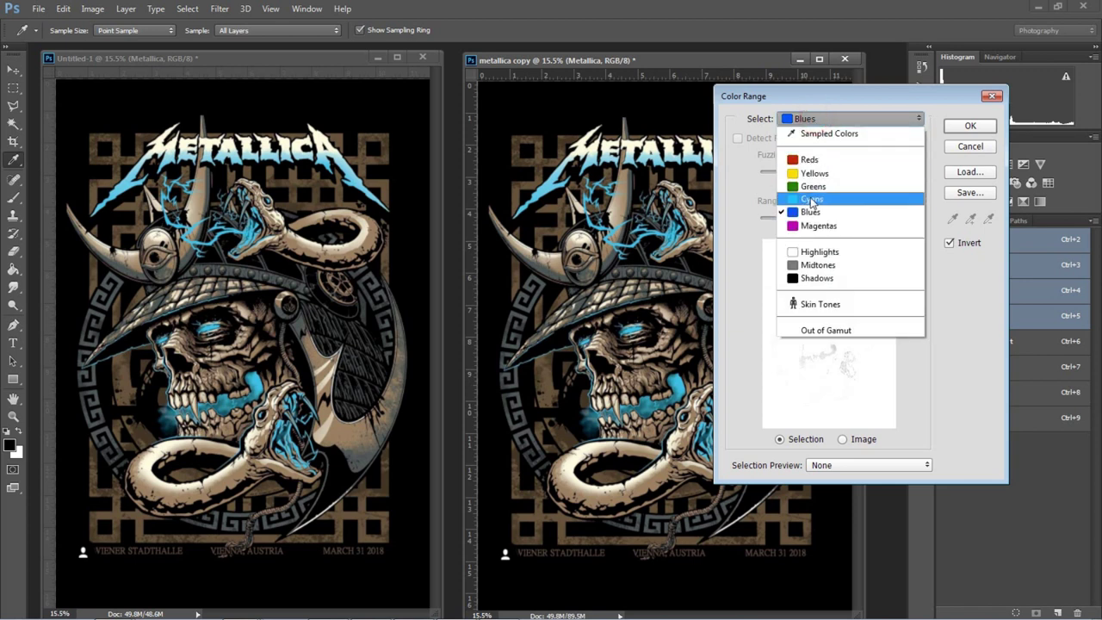
left_click(811, 201)
left_click(822, 120)
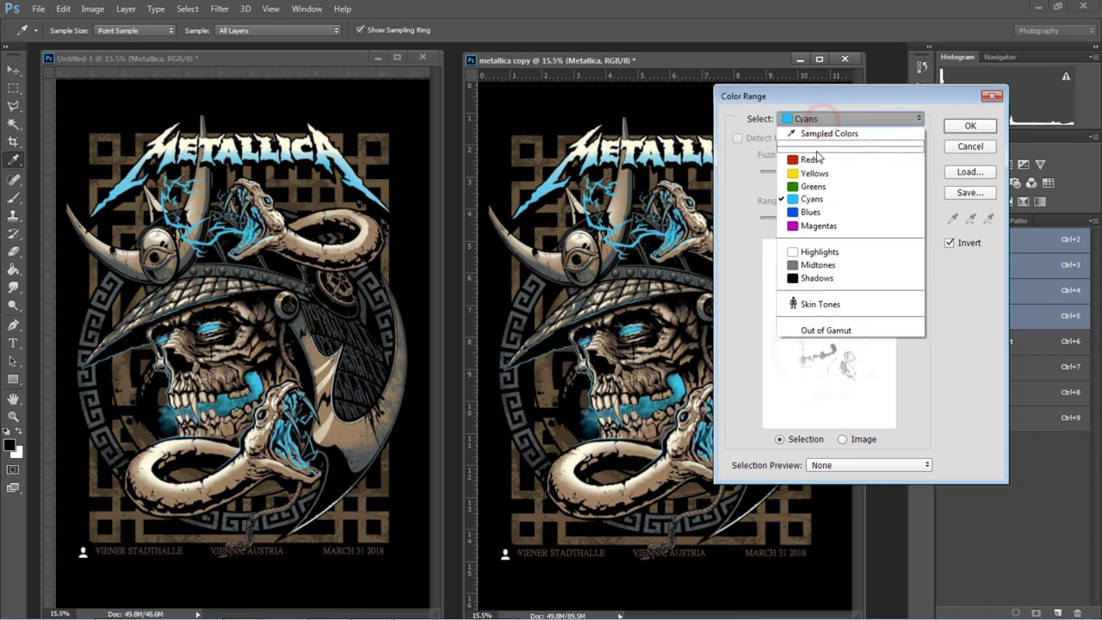
left_click(812, 212)
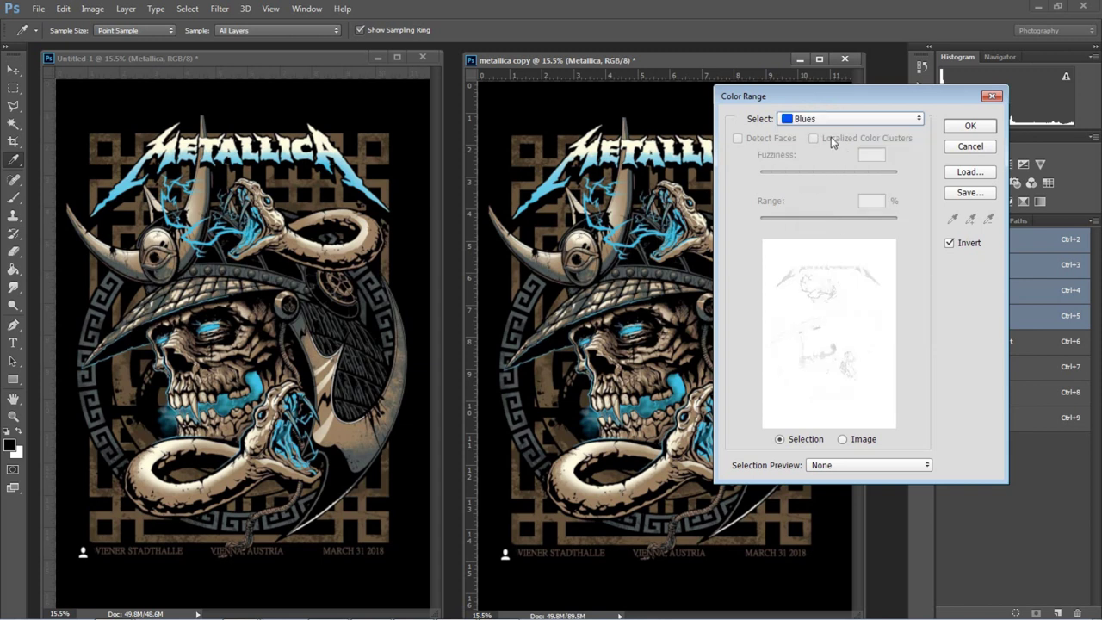
left_click(832, 118)
left_click(818, 199)
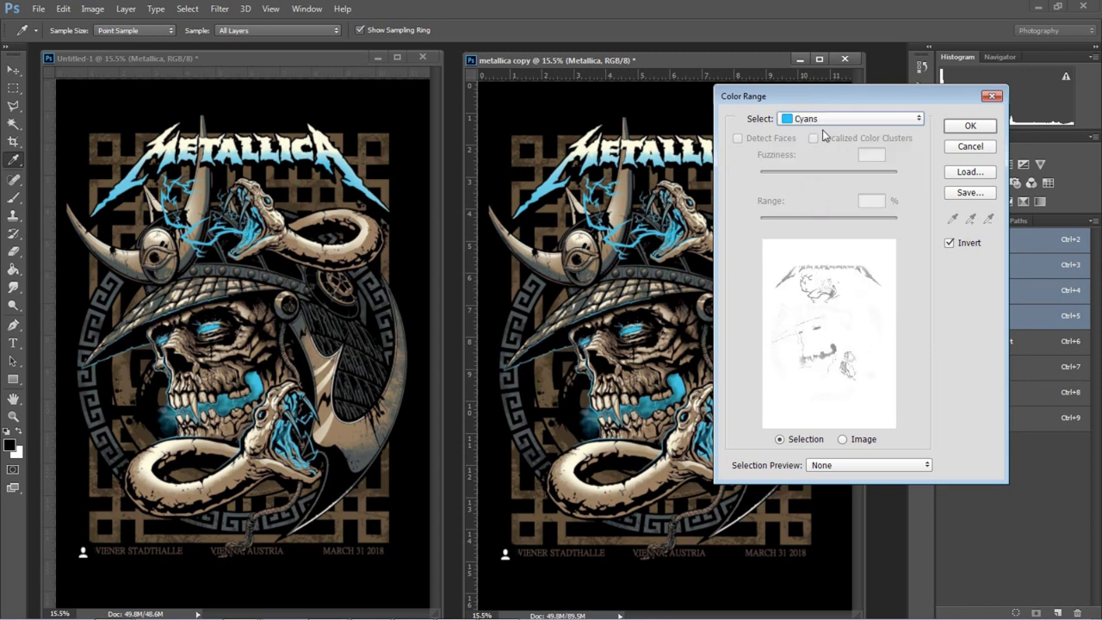
left_click(825, 118)
left_click(812, 213)
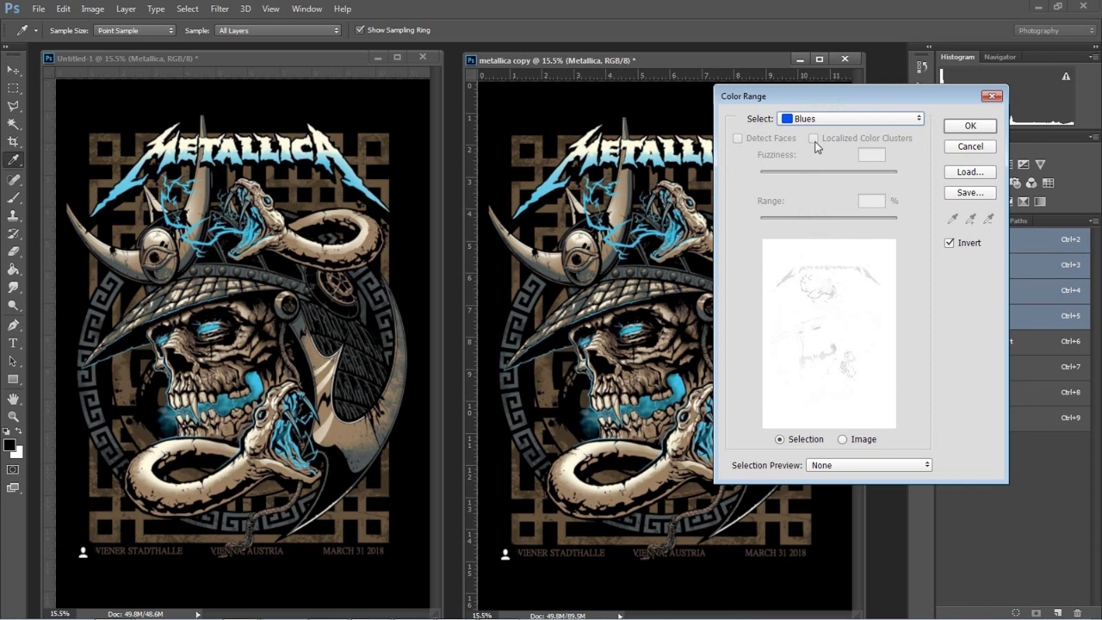
left_click(819, 119)
left_click(816, 199)
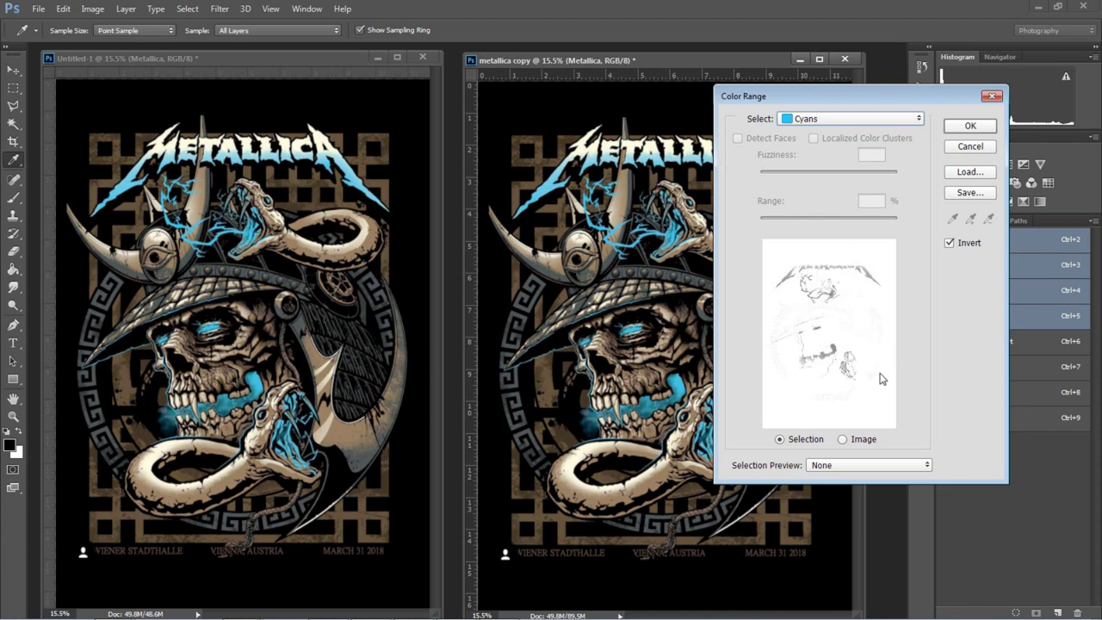
- Confirm the Cyans selection and save it as a new channel
left_click(971, 127)
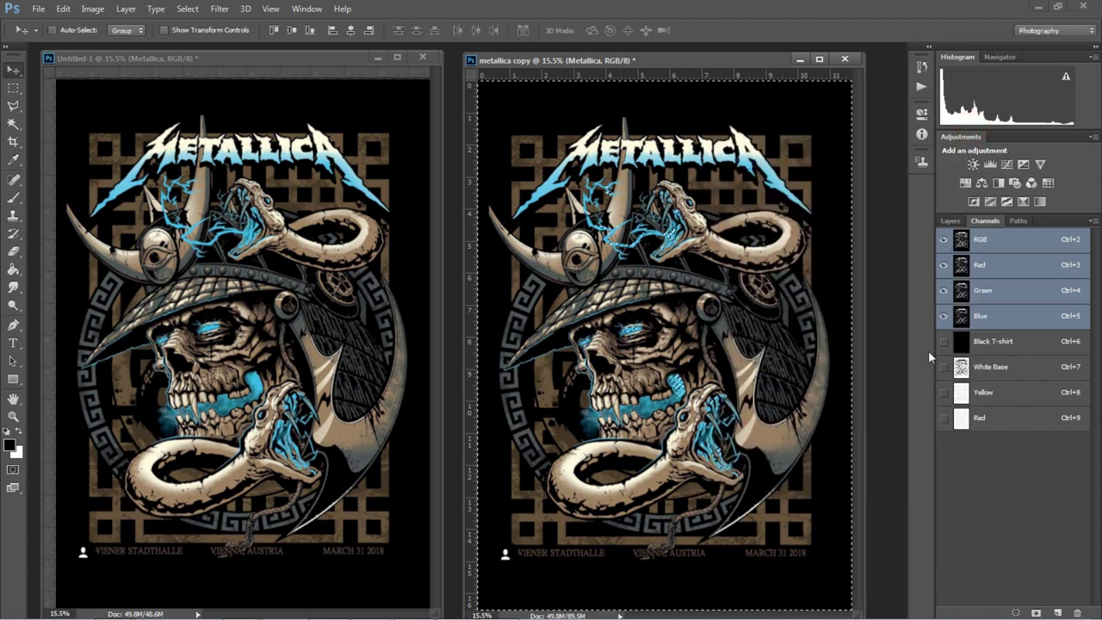
left_click(1036, 613)
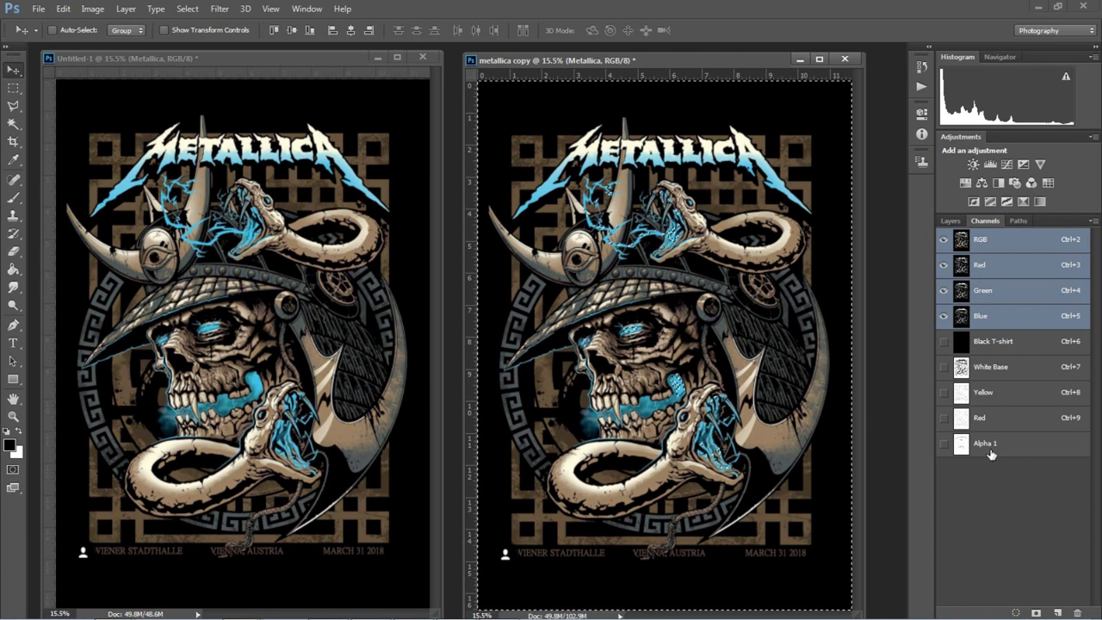
left_click_drag(991, 455, 995, 458)
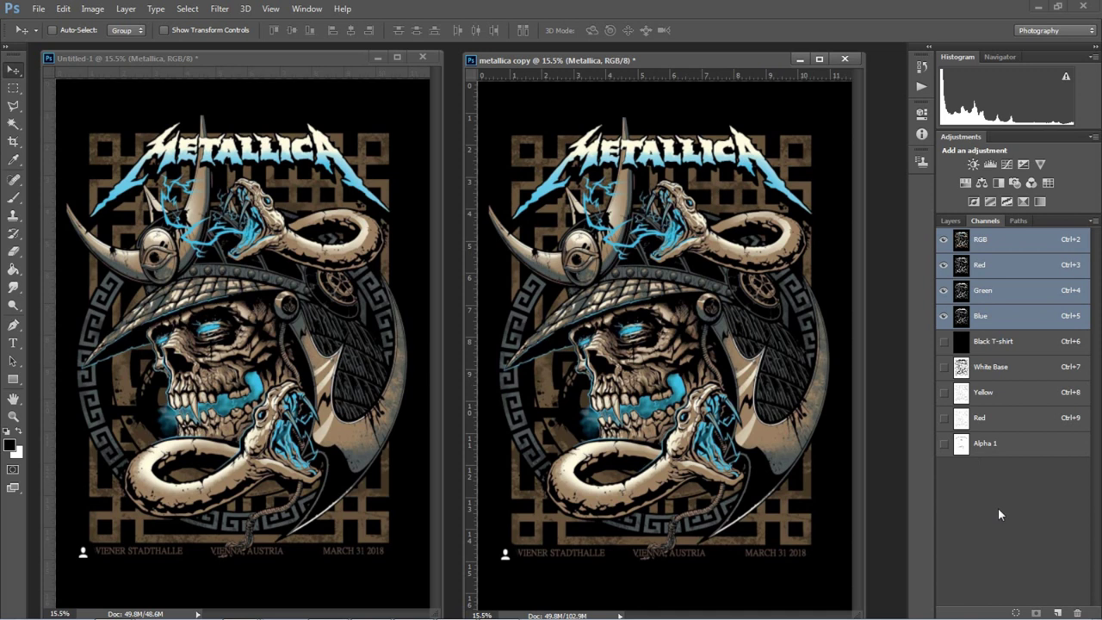
- Rename Alpha 1 to Cyan and make it a spot colour with 5% solidity
double_click(987, 444)
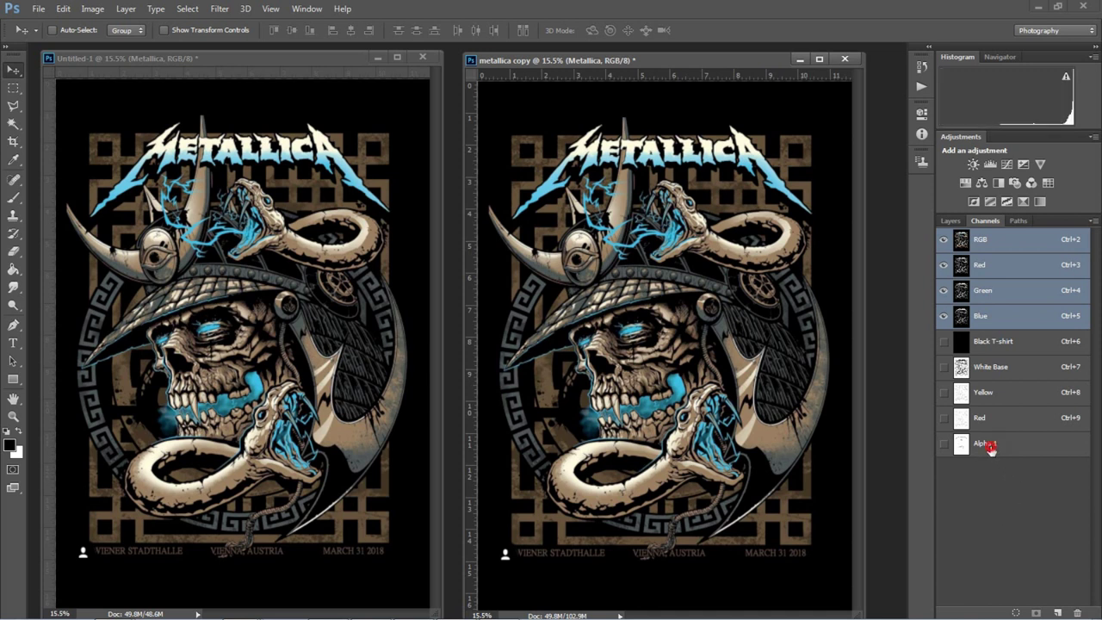
type("Cy")
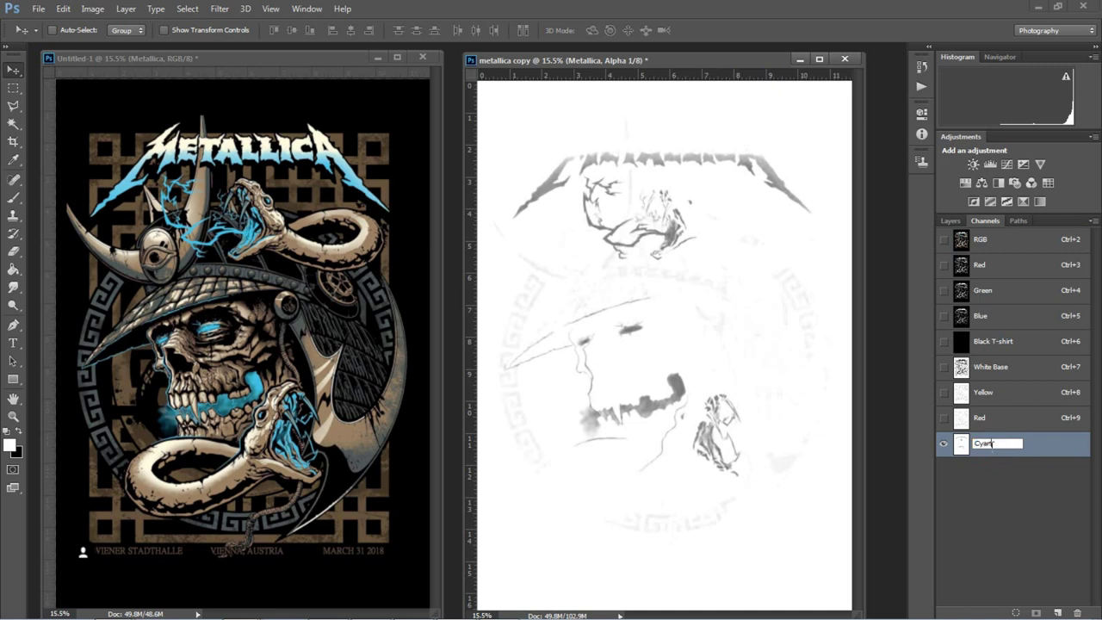
type("an")
left_click(1016, 507)
double_click(961, 444)
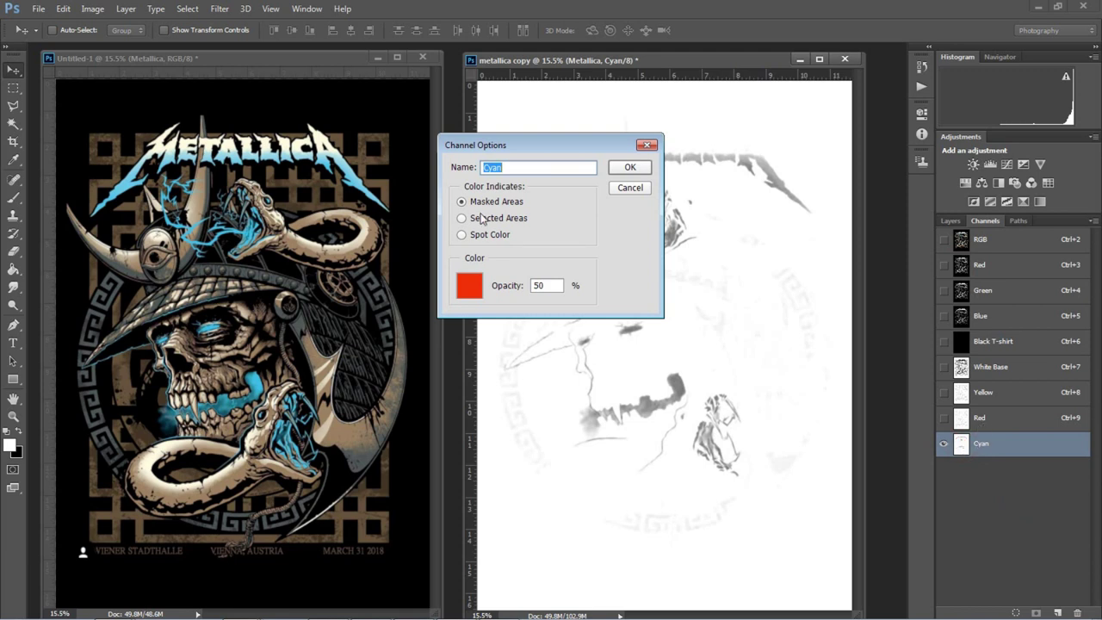
left_click(462, 235)
double_click(546, 285)
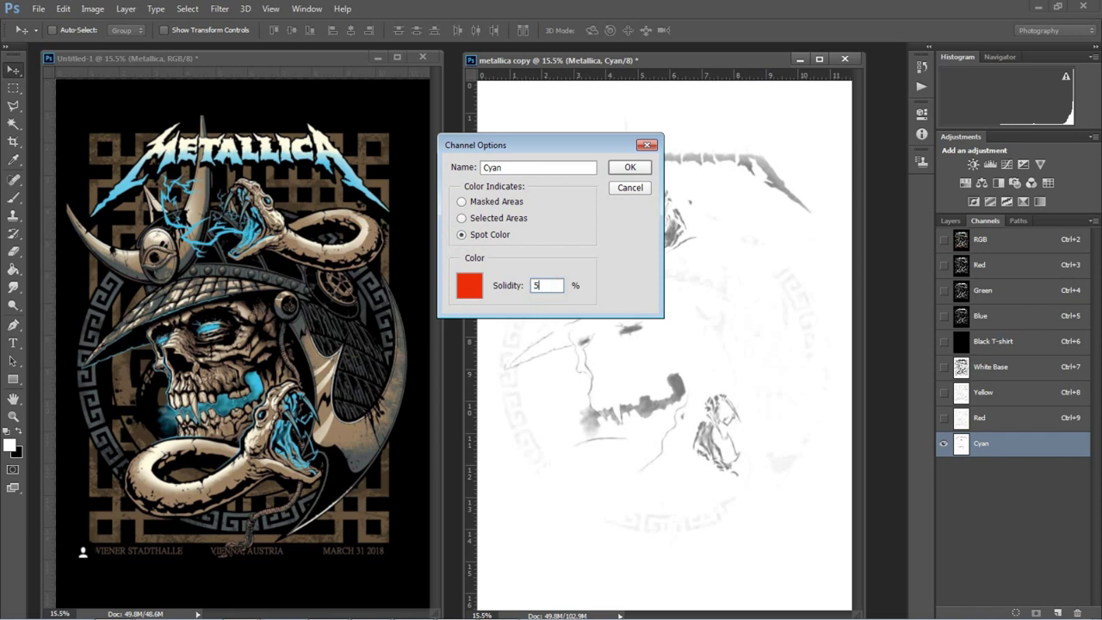
type("5")
- Set the Cyan channel's ink colour to blue #0096ff and apply the options
left_click(465, 291)
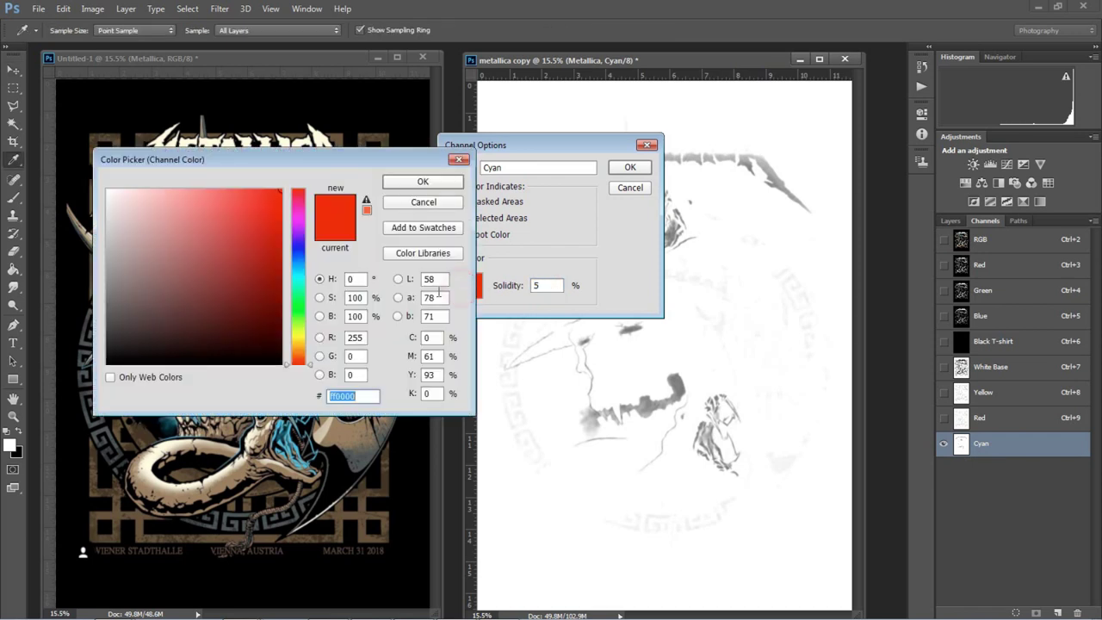
left_click_drag(308, 283, 287, 248)
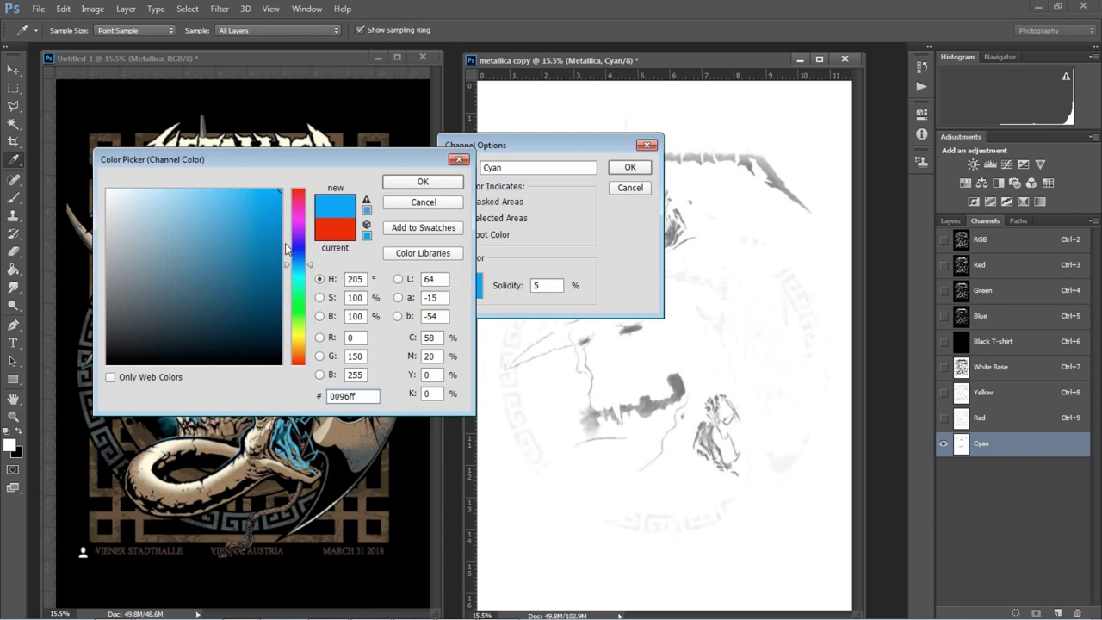
left_click(421, 182)
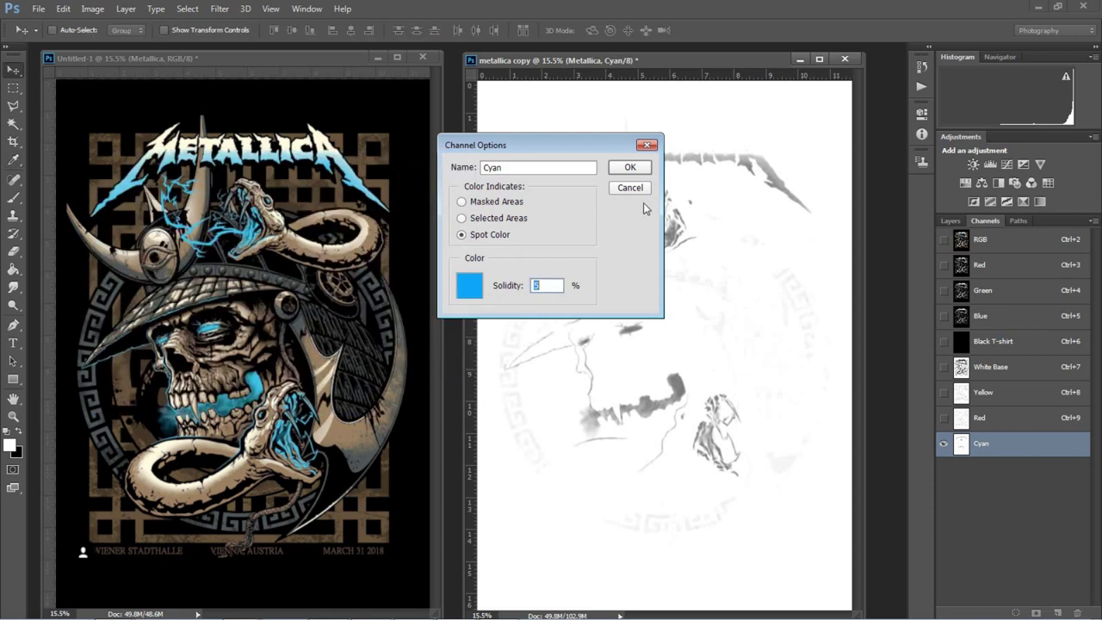
left_click(639, 168)
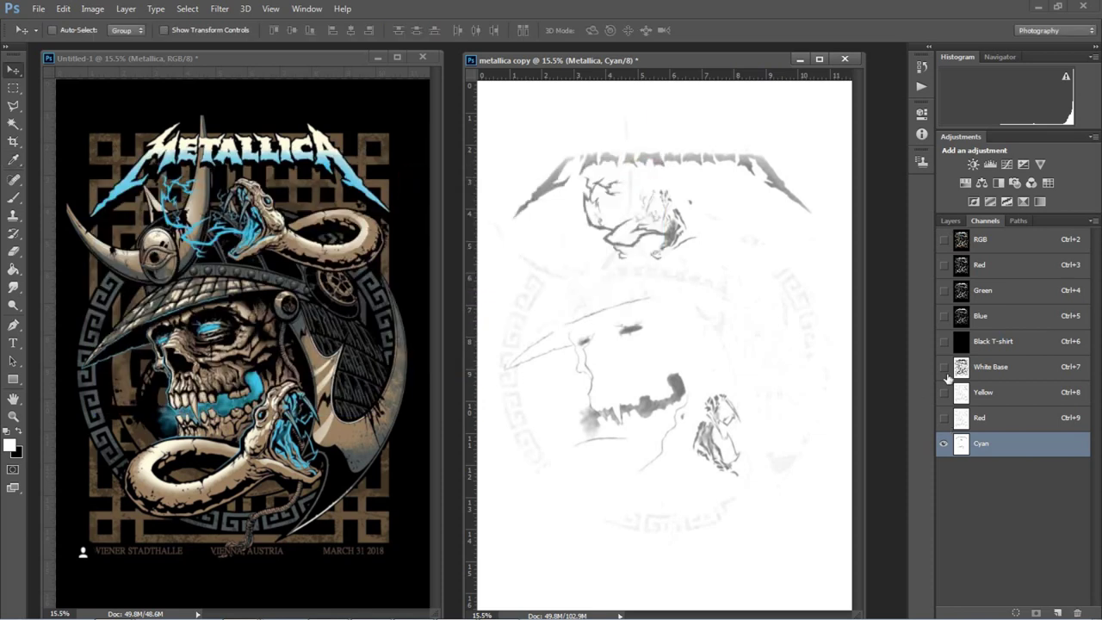
- Turn on visibility of the Black T-shirt, White Base, Yellow and Red channels
left_click(944, 341)
left_click(944, 367)
left_click(943, 392)
left_click(944, 417)
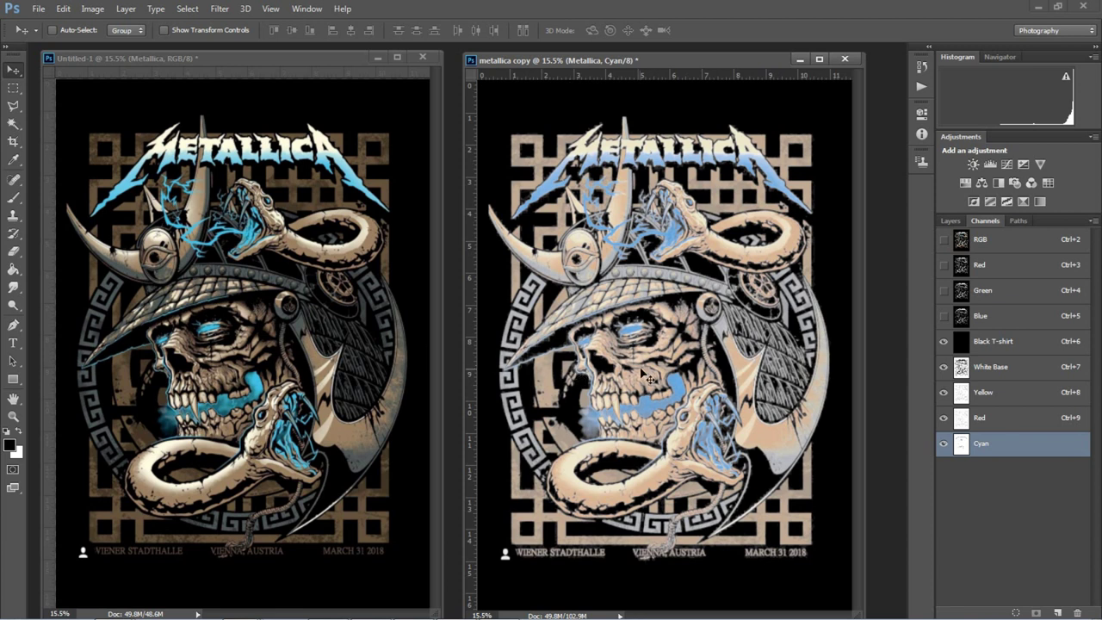
- Make White Base the active channel after briefly checking the Red, Yellow and Cyan channels
left_click(1002, 365)
left_click(1006, 483)
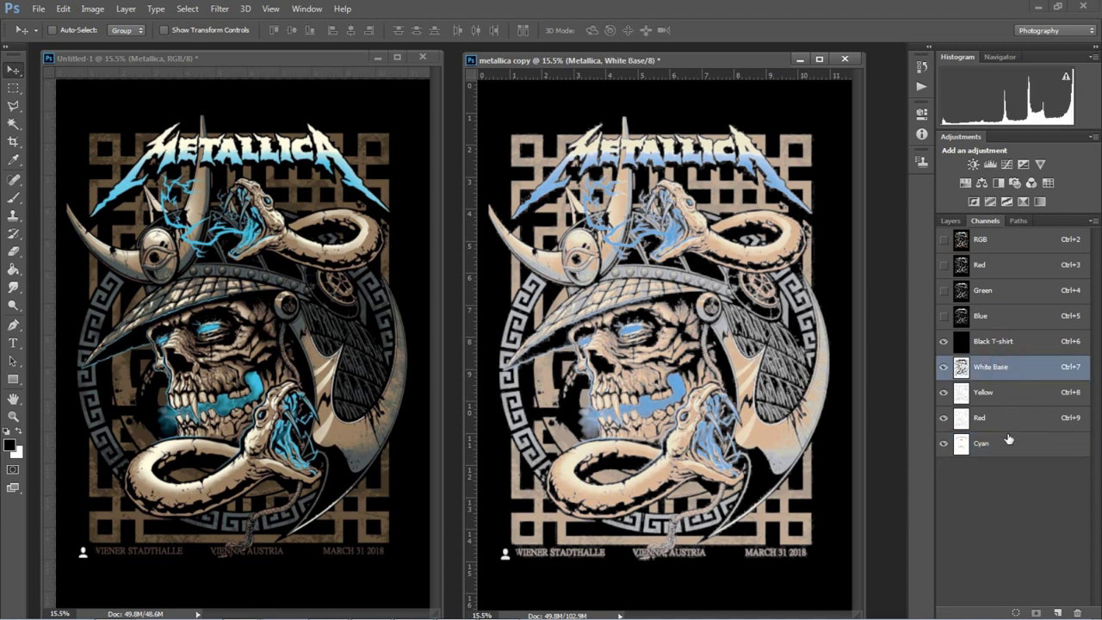
left_click(1008, 420)
left_click(1009, 396)
left_click(999, 458)
left_click(1002, 374)
left_click(1004, 401)
left_click(1012, 374)
- Apply Levels to White Base with input levels 0, 2.46 and 222
key("ctrl+l")
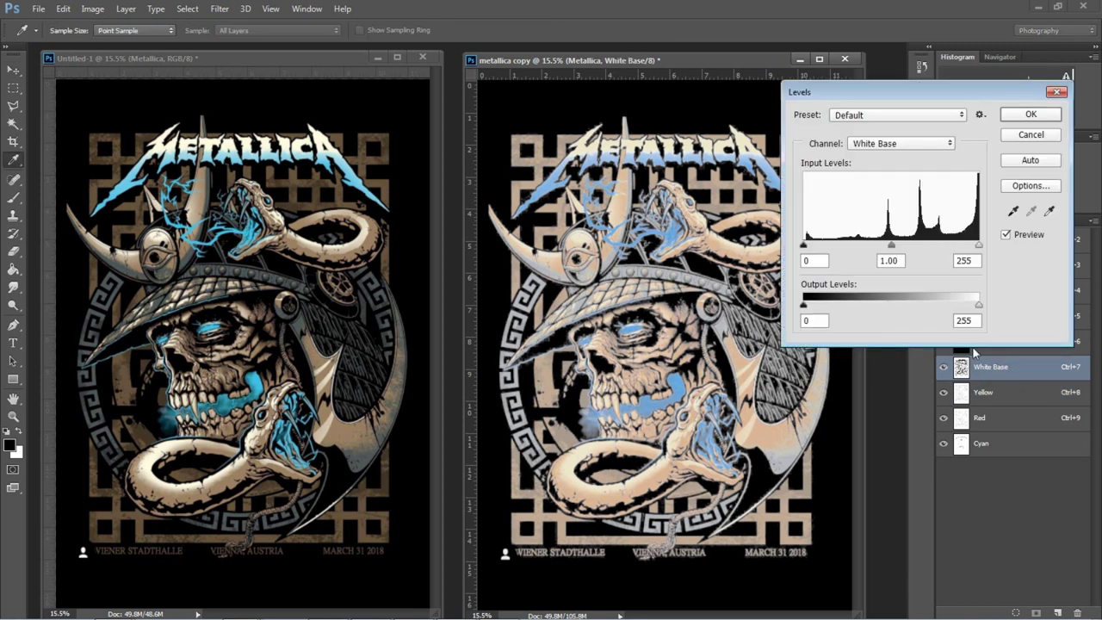
left_click_drag(889, 96, 937, 66)
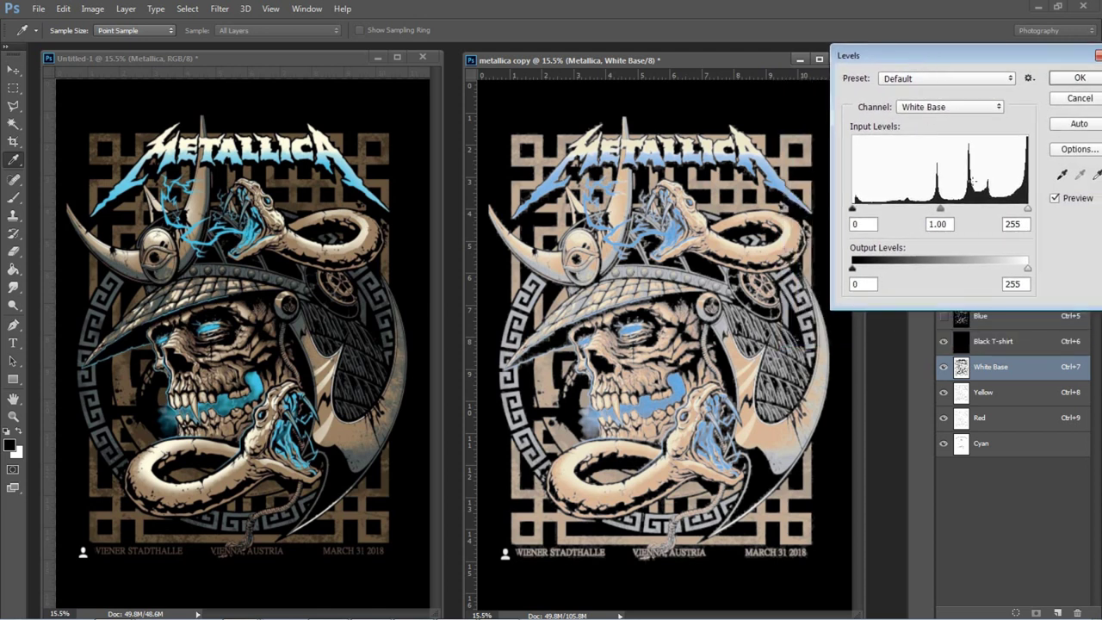
mouse_move(1026, 214)
left_mouse_down()
mouse_move(1007, 212)
mouse_move(1034, 220)
mouse_move(1022, 216)
left_mouse_up()
left_click_drag(938, 209, 907, 224)
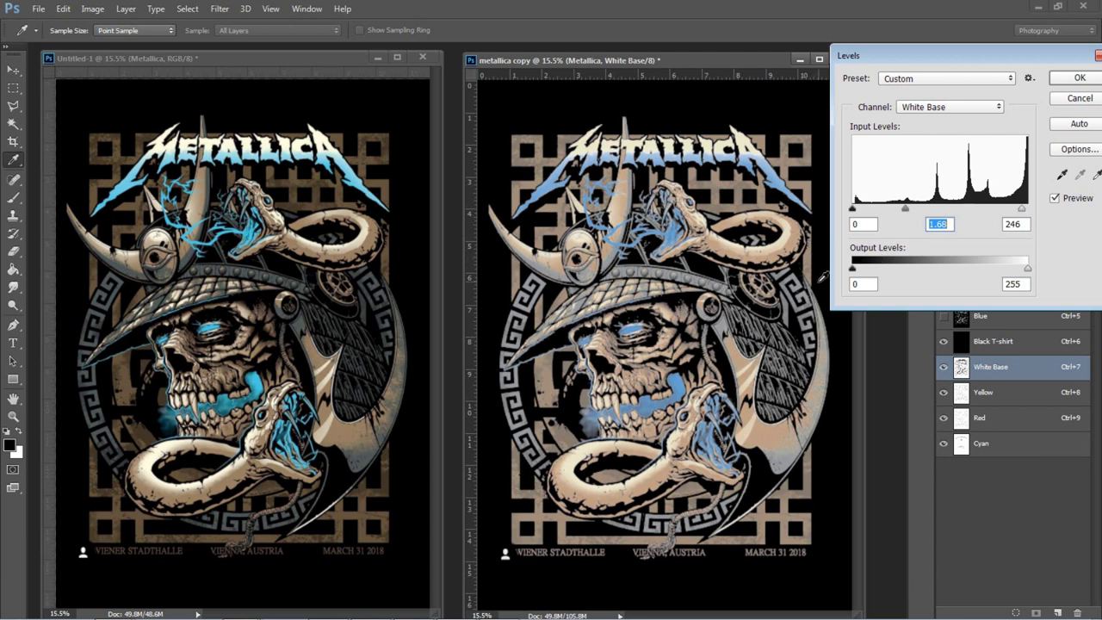
mouse_move(853, 271)
left_mouse_down()
mouse_move(898, 274)
mouse_move(855, 272)
left_mouse_up()
left_click(862, 278)
mouse_move(907, 213)
left_mouse_down()
mouse_move(893, 211)
mouse_move(904, 212)
left_mouse_up()
left_click_drag(1023, 212, 1006, 215)
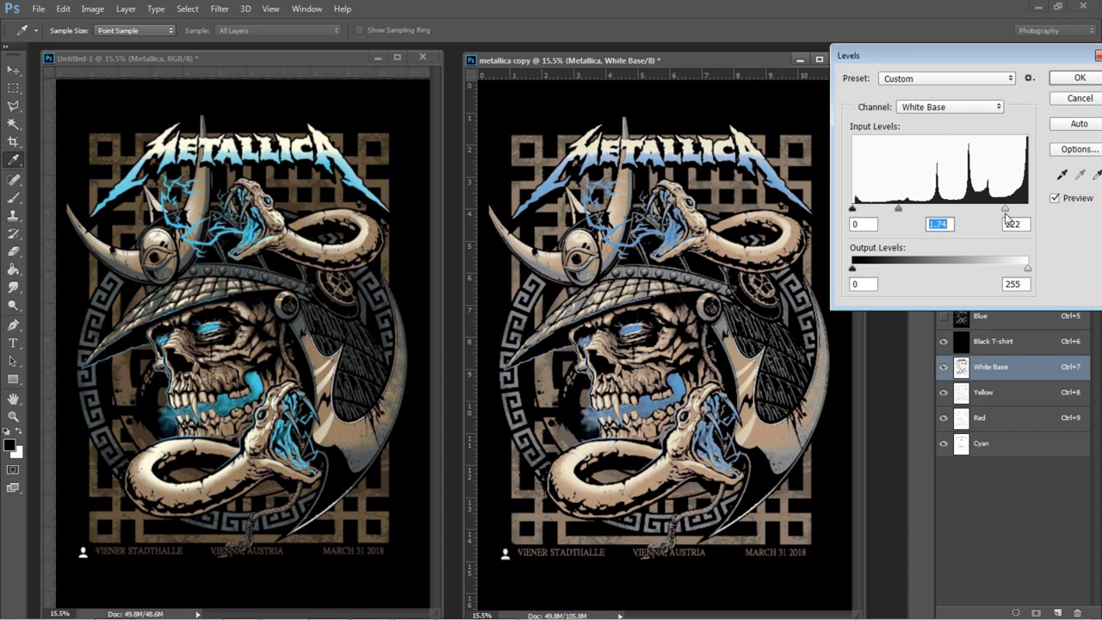
left_click_drag(1005, 213, 1005, 214)
left_click_drag(901, 209, 881, 226)
left_click_drag(1025, 57, 975, 79)
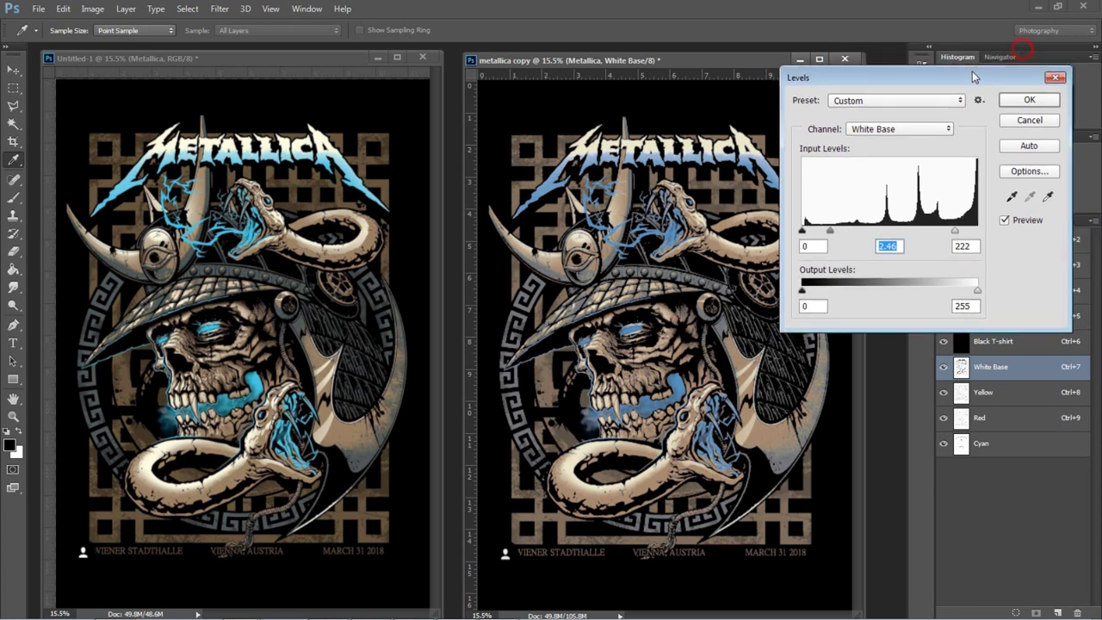
left_click(1034, 106)
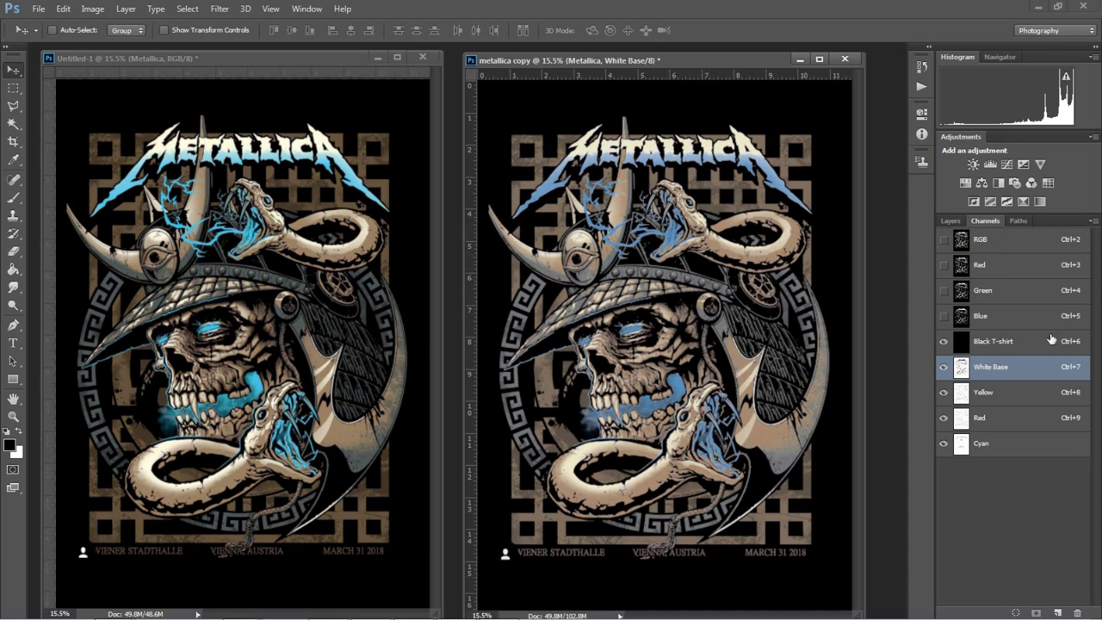
- From the RGB composite, select the Blues colour range and save it as a channel
left_click(1003, 245)
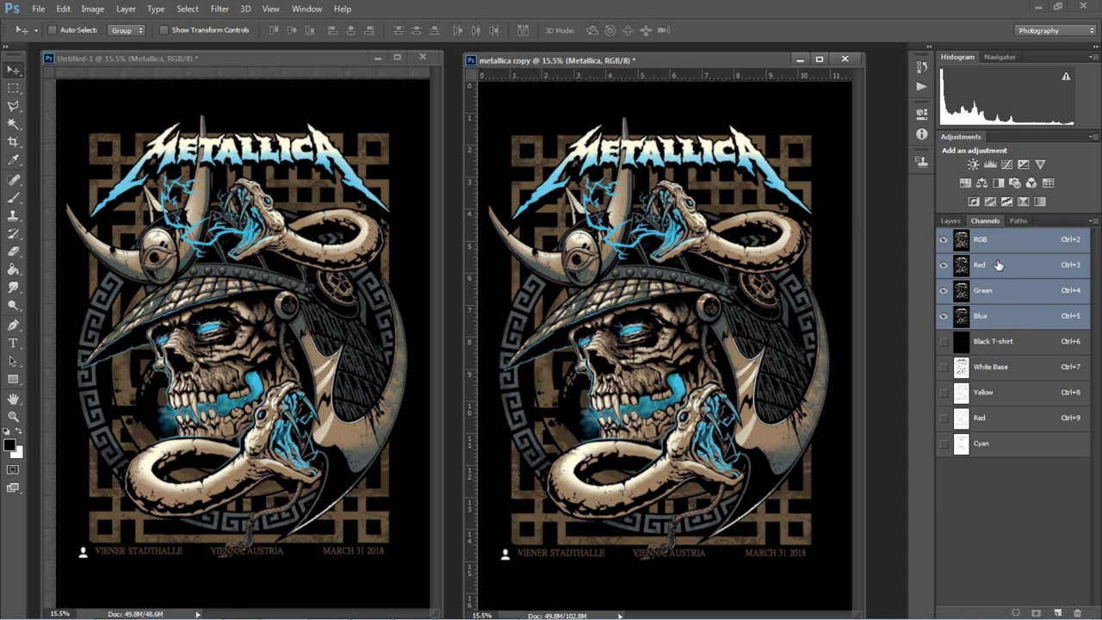
left_click(187, 11)
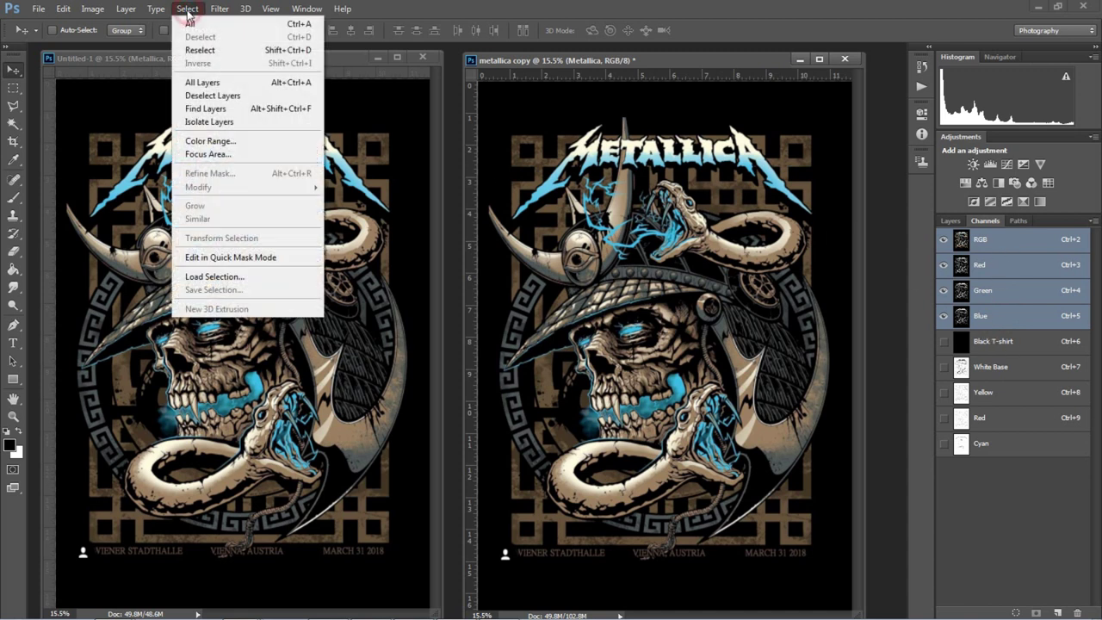
left_click(234, 140)
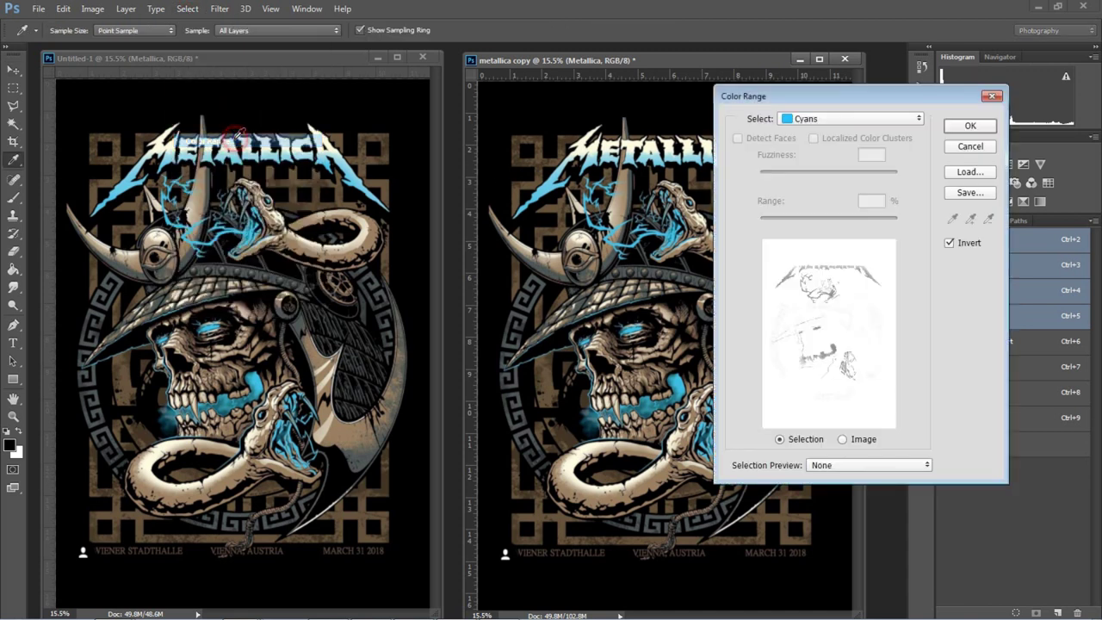
left_click(842, 121)
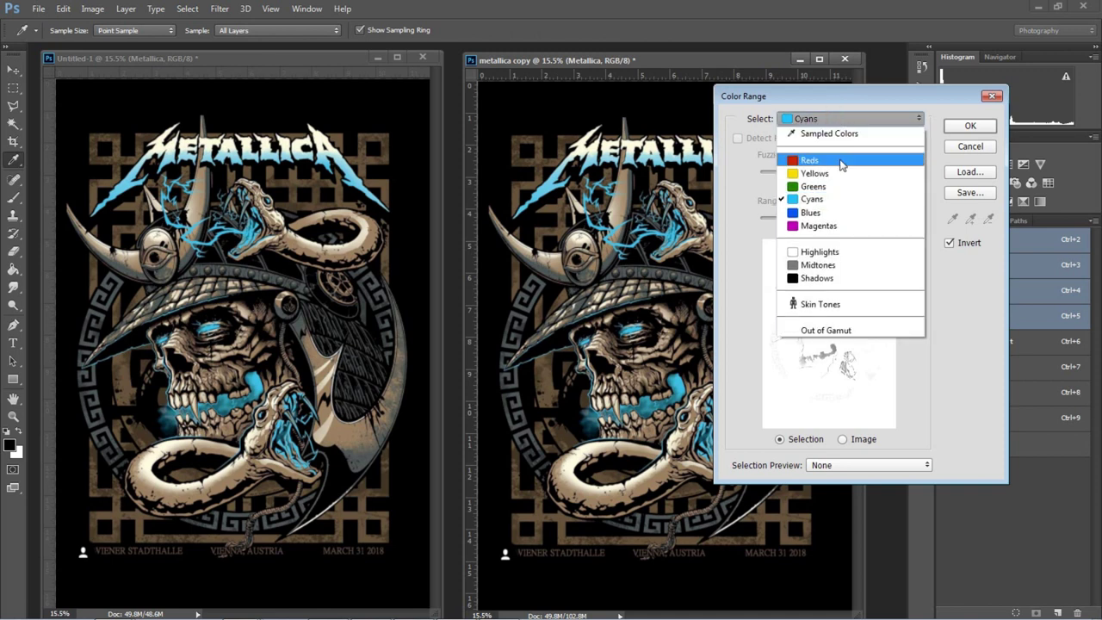
left_click(822, 218)
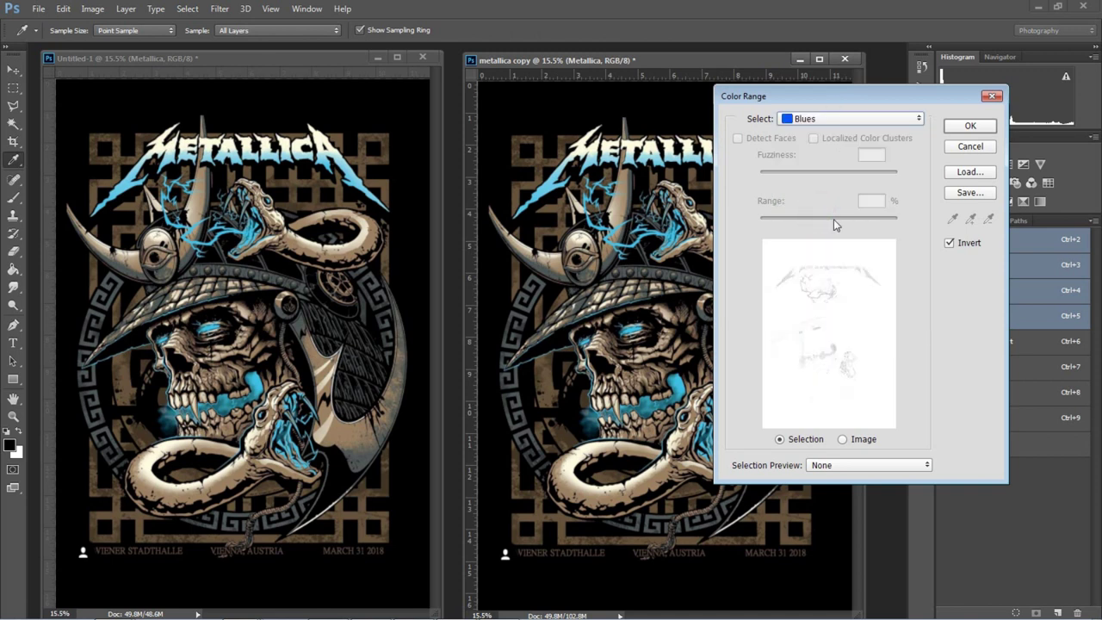
left_click(970, 126)
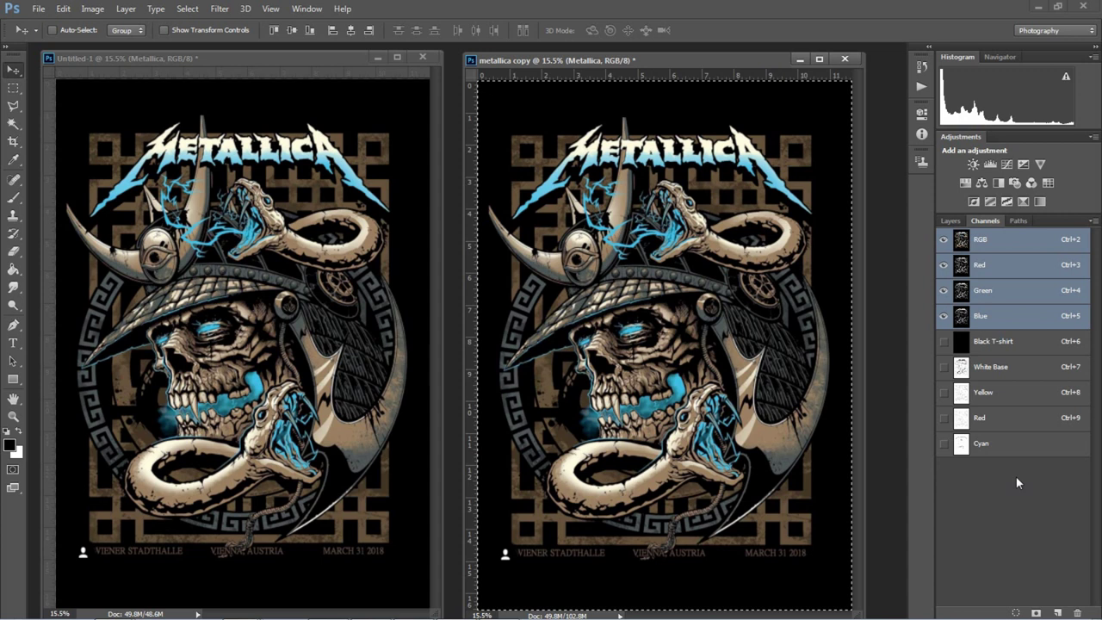
left_click(1038, 613)
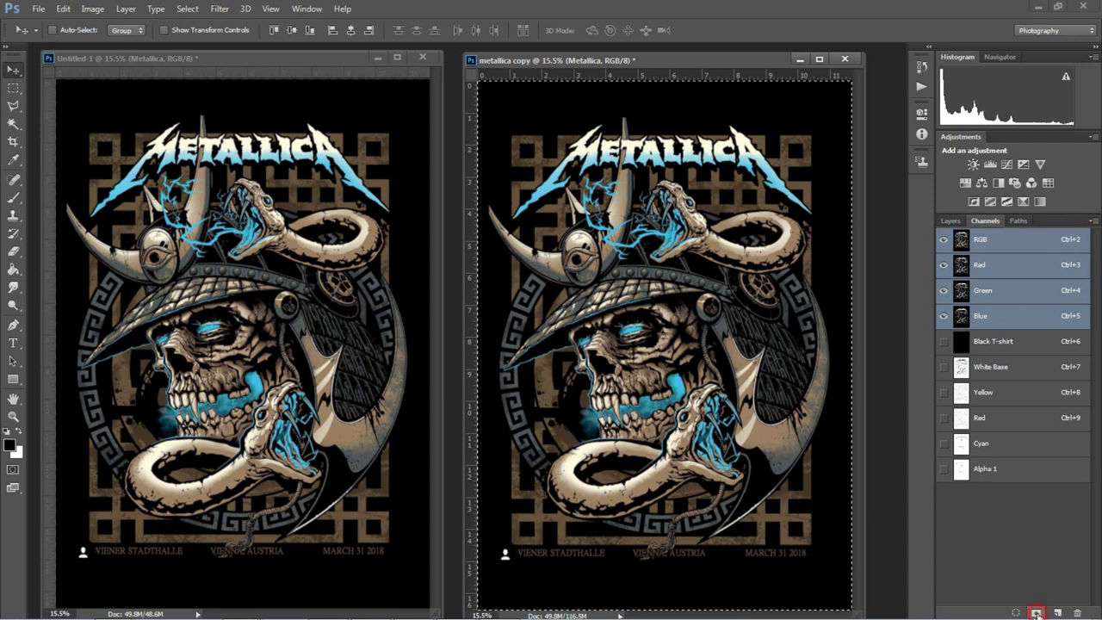
- Rename the new channel Blue and make it a spot colour with 5% solidity
double_click(986, 470)
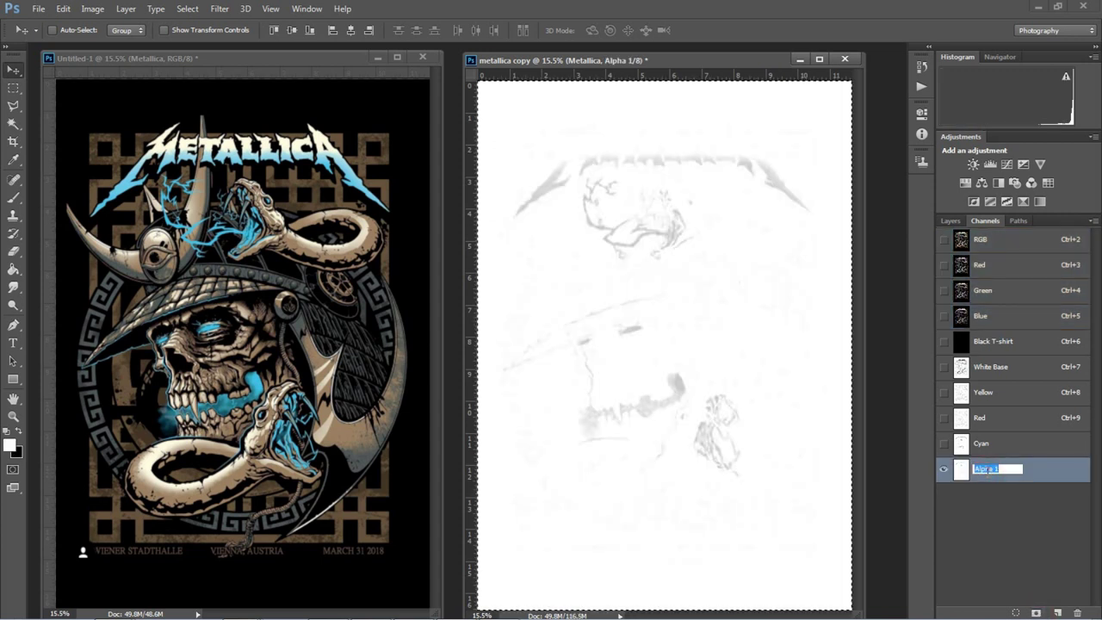
type("Blue")
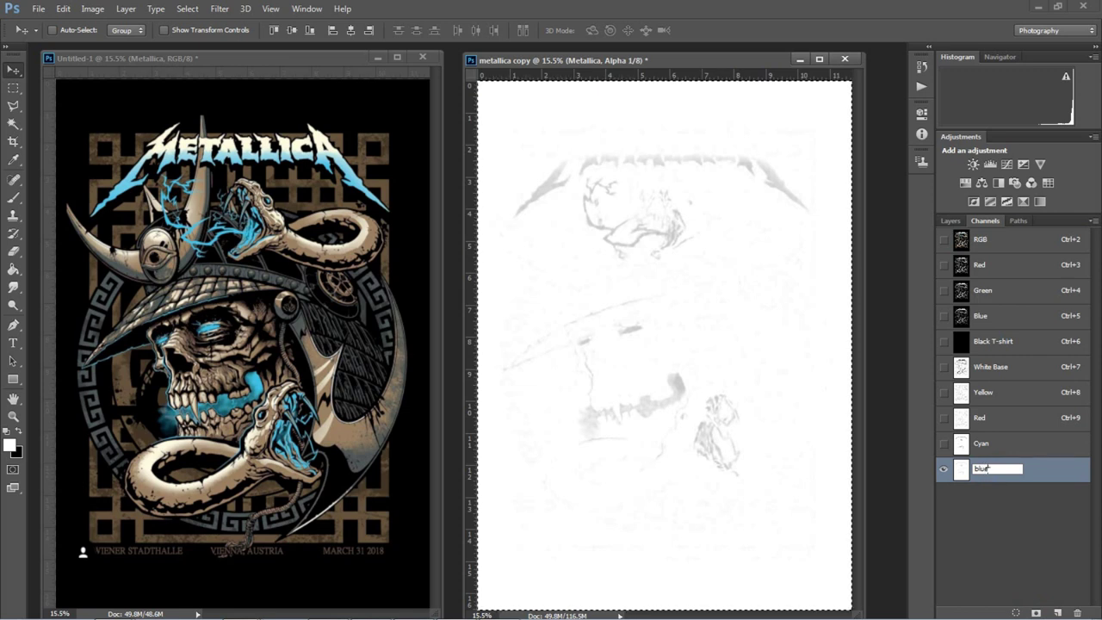
left_click(987, 540)
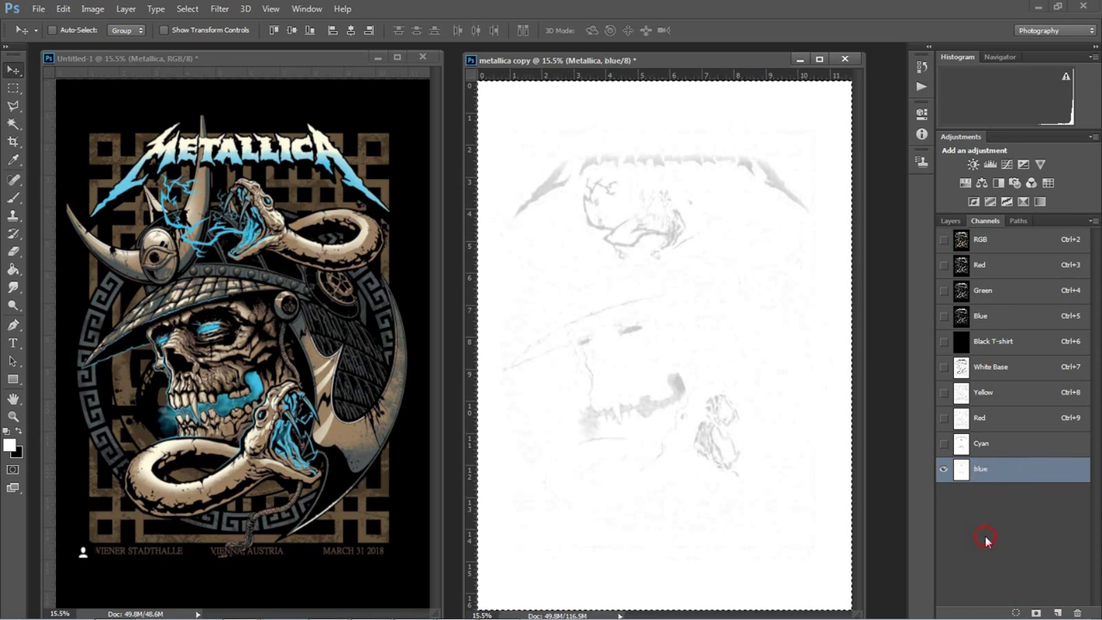
double_click(962, 473)
left_click(472, 234)
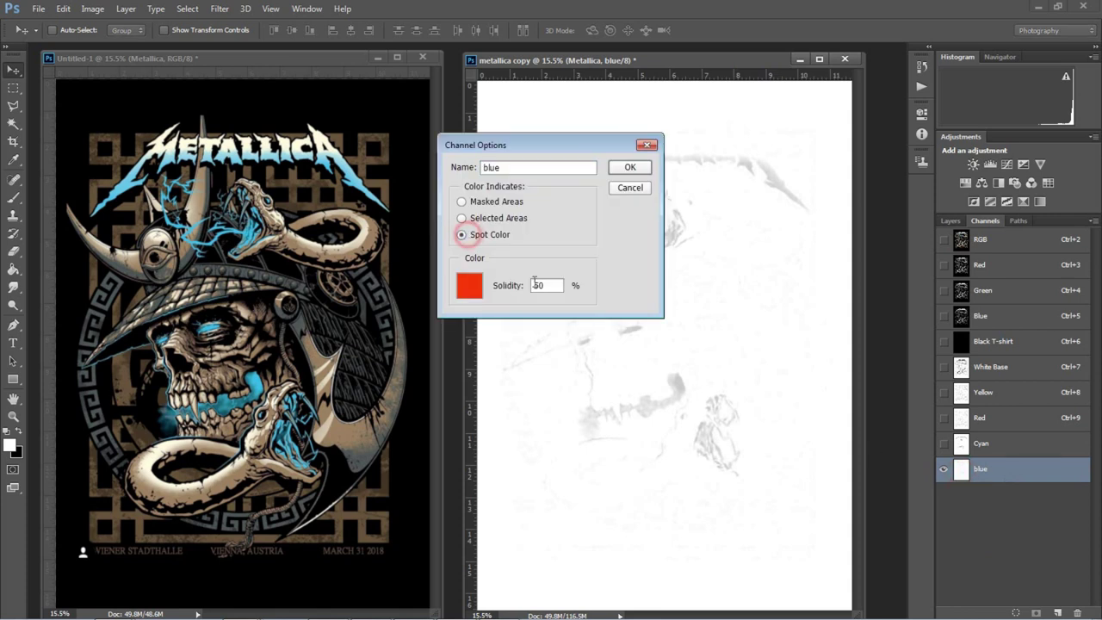
double_click(552, 286)
type("5")
- Set the Blue channel's ink colour to blue and confirm the spot channel settings
left_click(465, 291)
left_click_drag(299, 265, 300, 249)
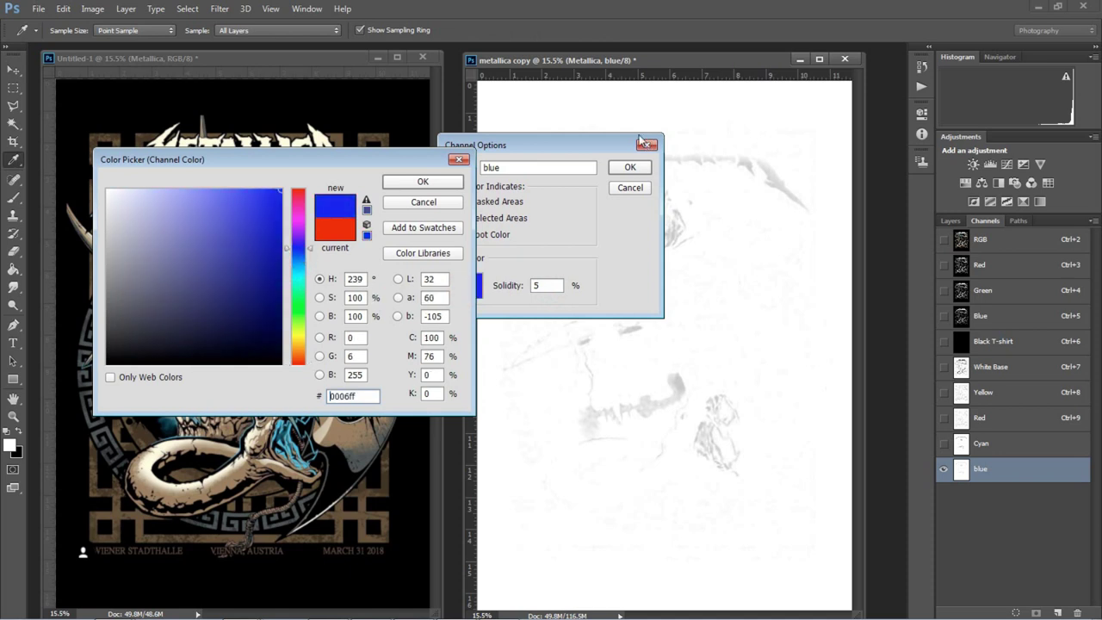
left_click(622, 168)
left_click(423, 181)
left_click(631, 166)
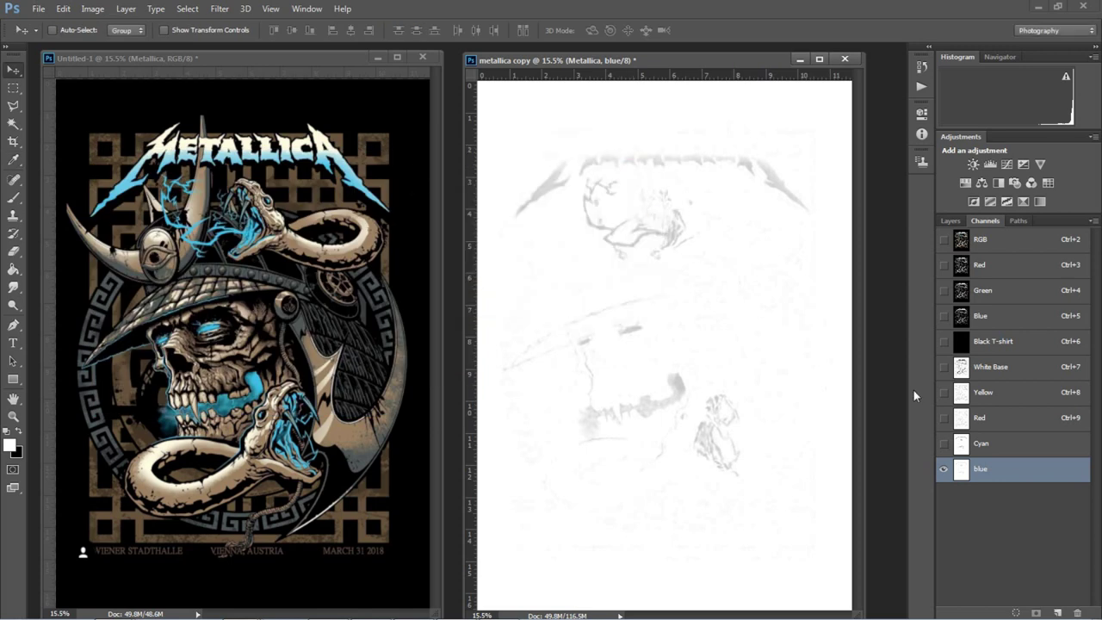
- Make the Red, Yellow, White Base, Black T-shirt, Cyan and blue ink channels visible
left_click(952, 419)
left_click(944, 392)
left_click(944, 367)
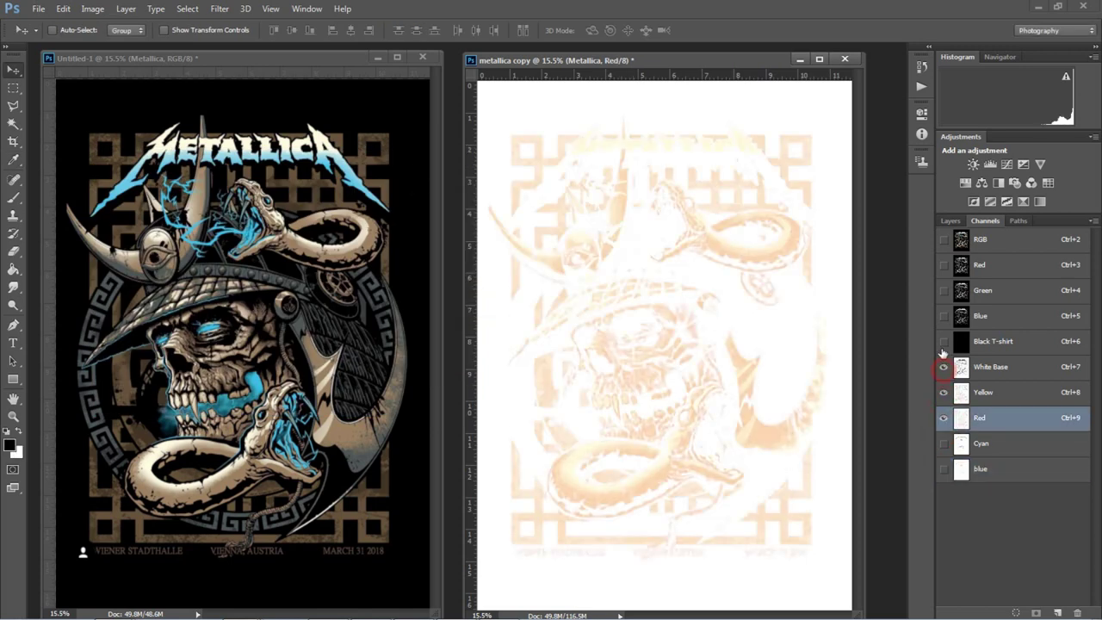
left_click(943, 343)
left_click(944, 444)
left_click(943, 469)
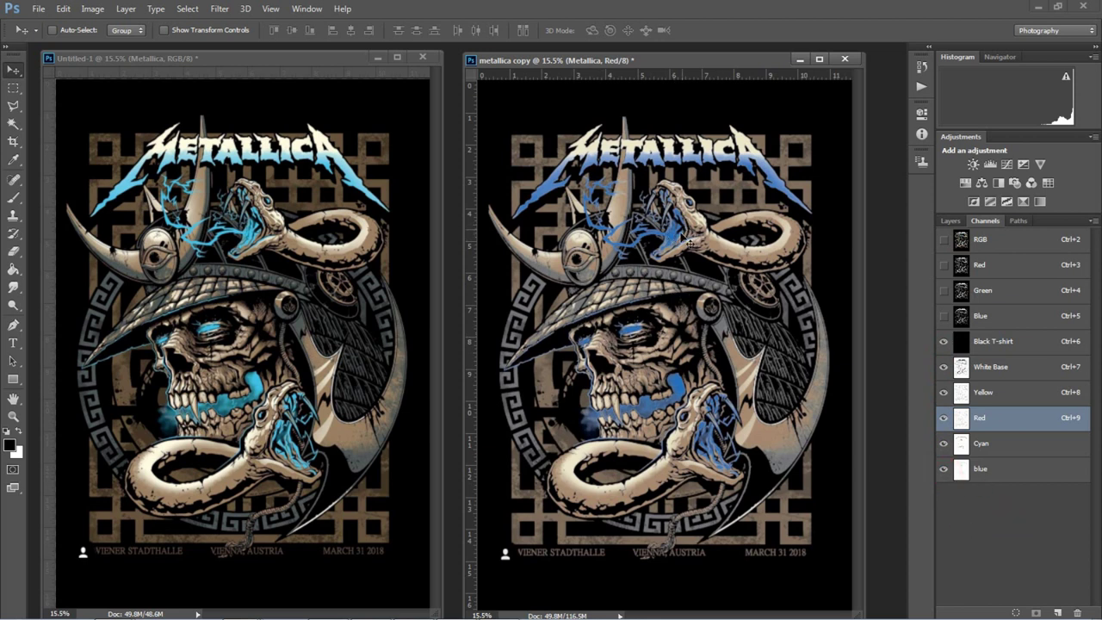
- Zoom in to compare the original poster with the separated copy, then fit both to the window
scroll(662, 301, "up", 1)
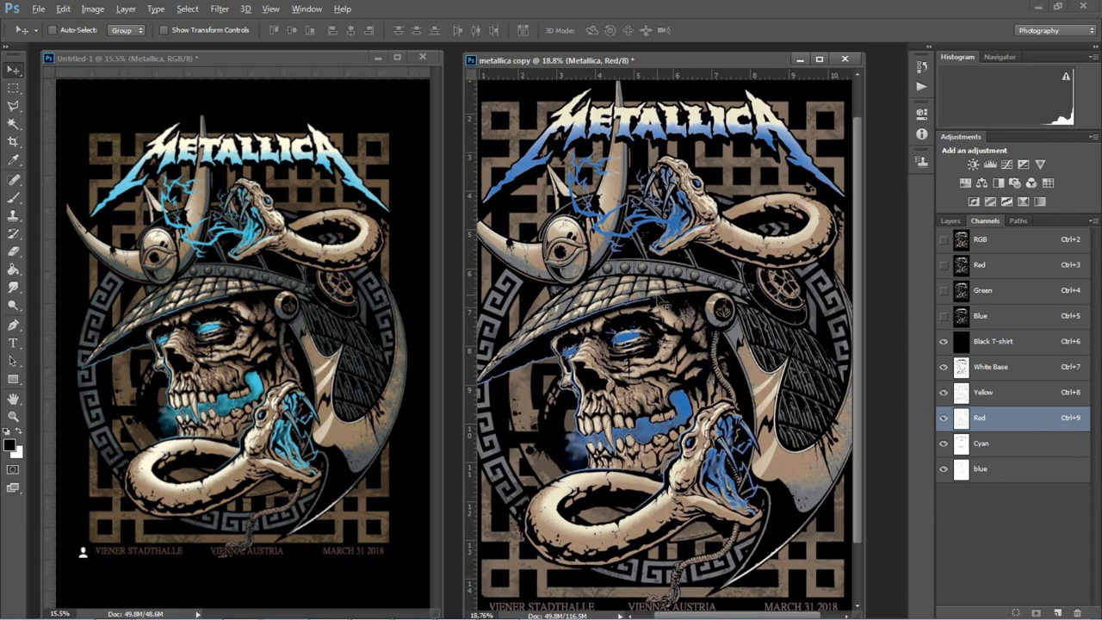
scroll(658, 301, "up", 2)
scroll(658, 300, "up", 2)
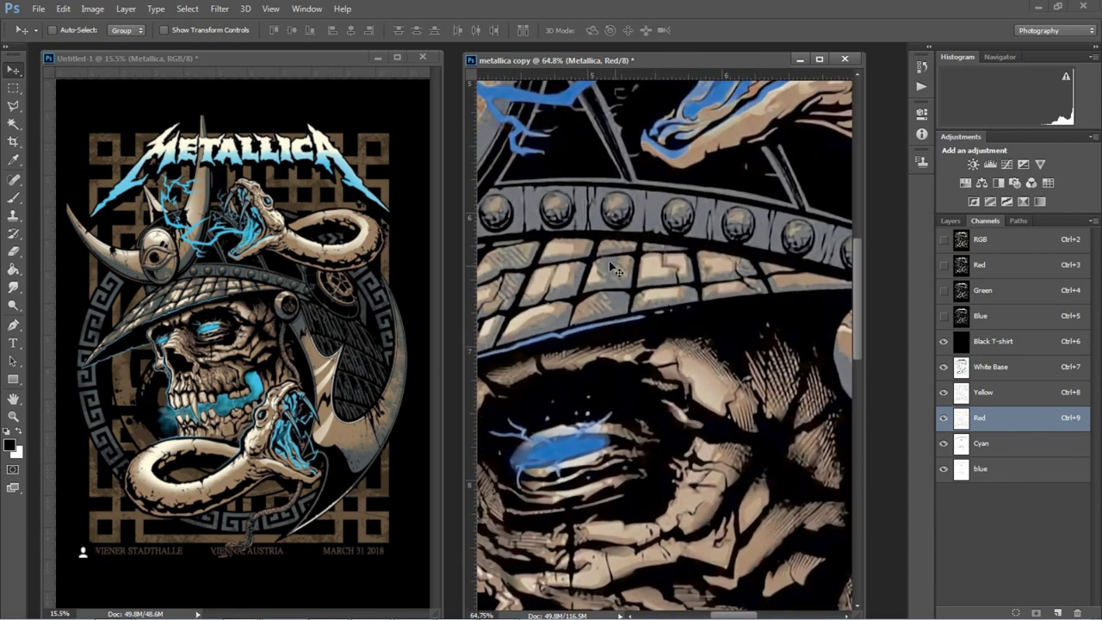
left_click(273, 260)
scroll(274, 261, "up", 4)
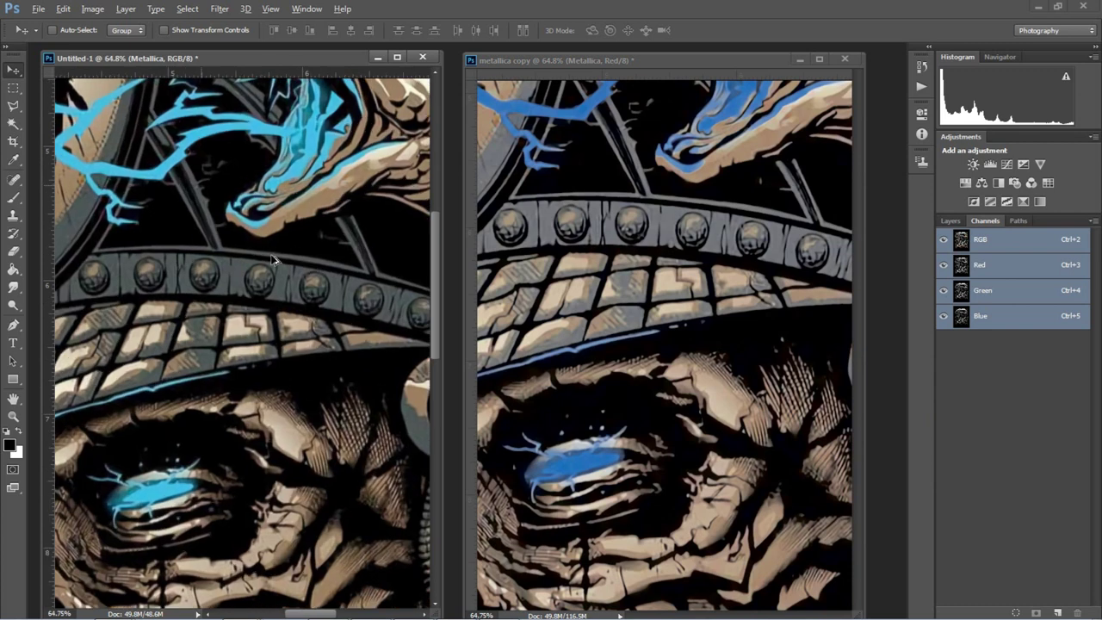
scroll(274, 260, "up", 4)
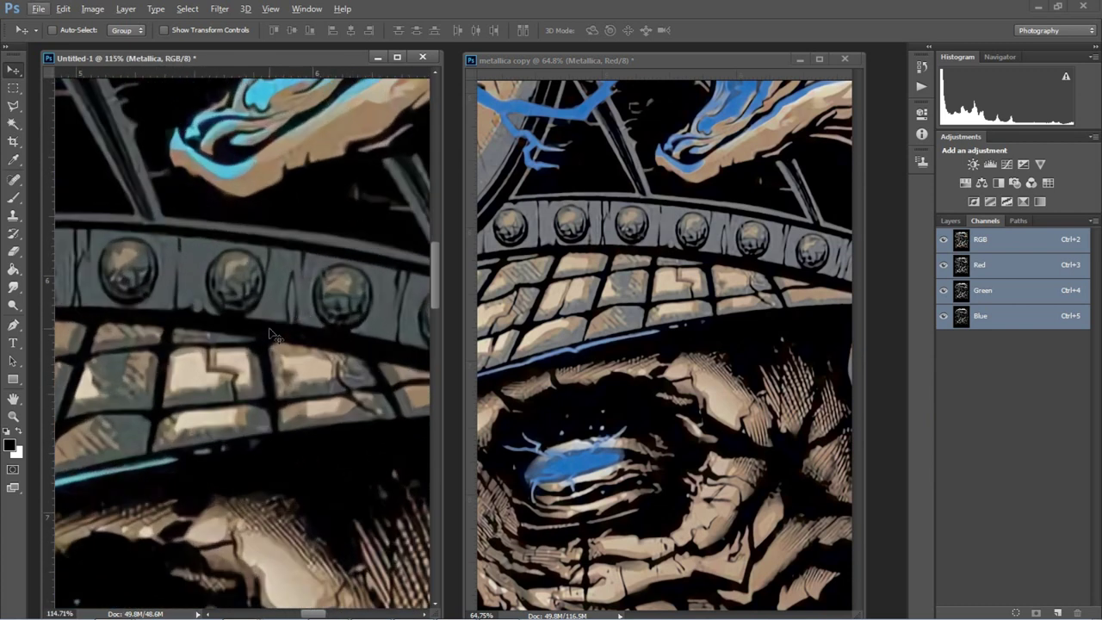
scroll(226, 287, "down", 3)
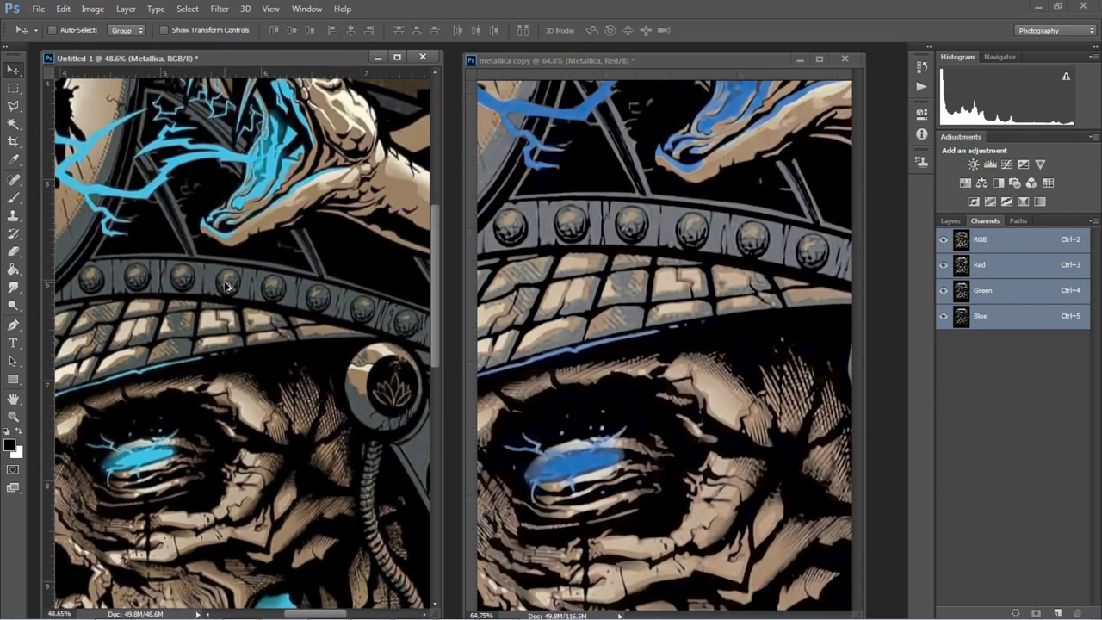
scroll(227, 286, "down", 5)
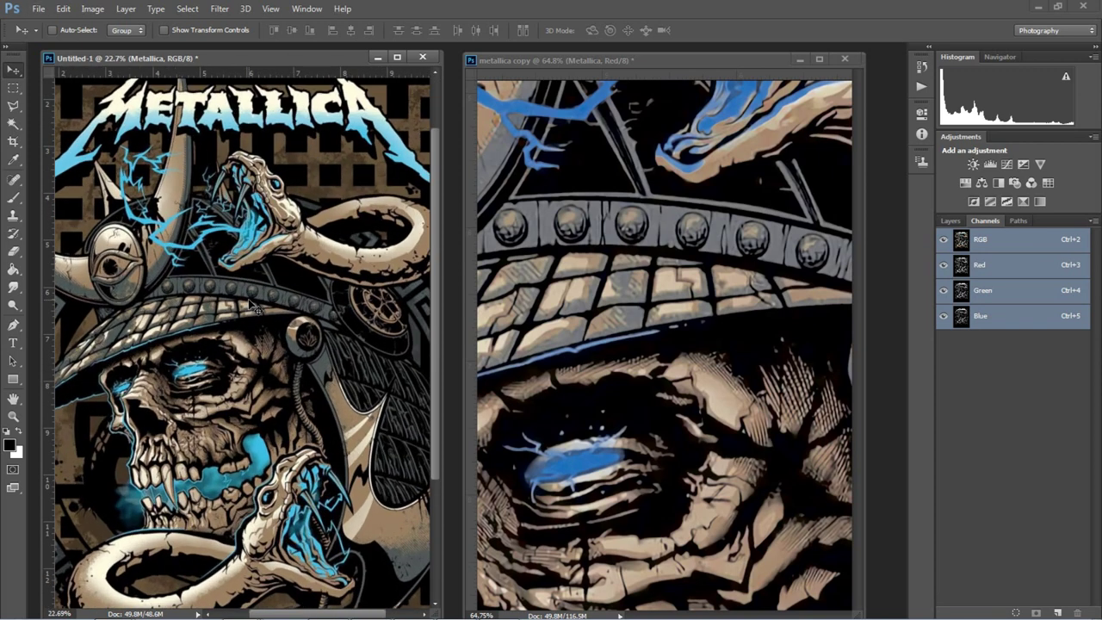
scroll(255, 310, "up", 2)
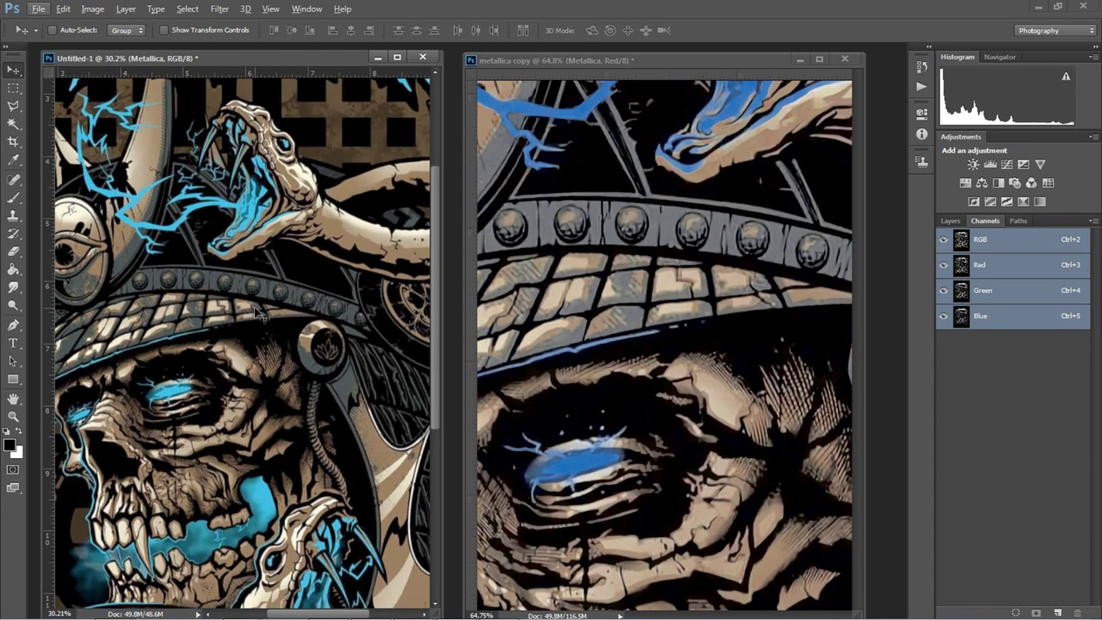
scroll(258, 315, "up", 1)
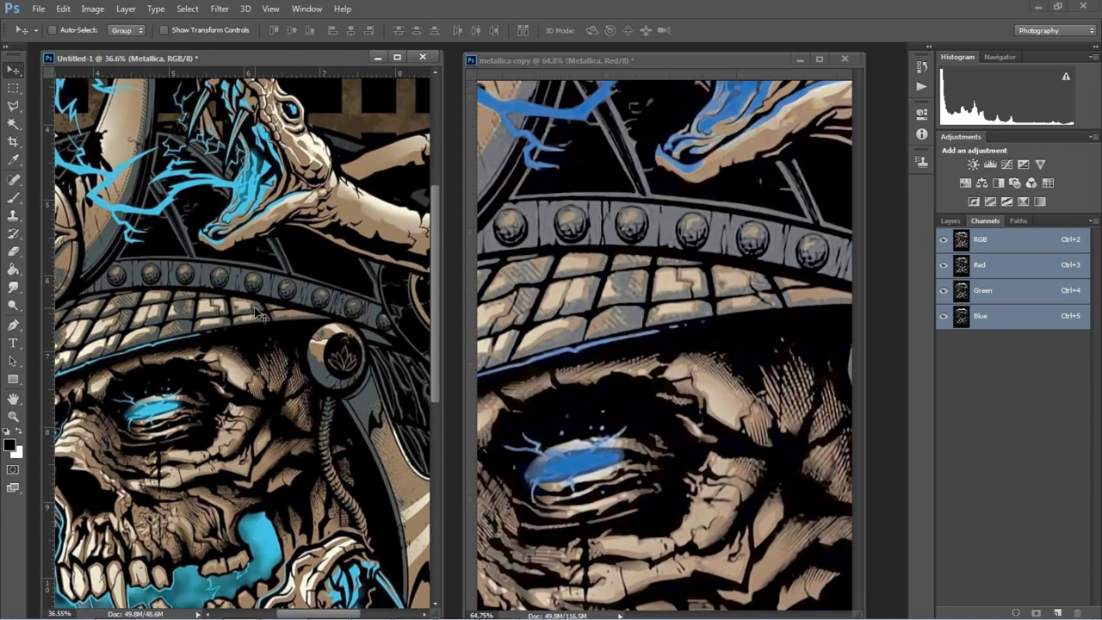
key("ctrl+0")
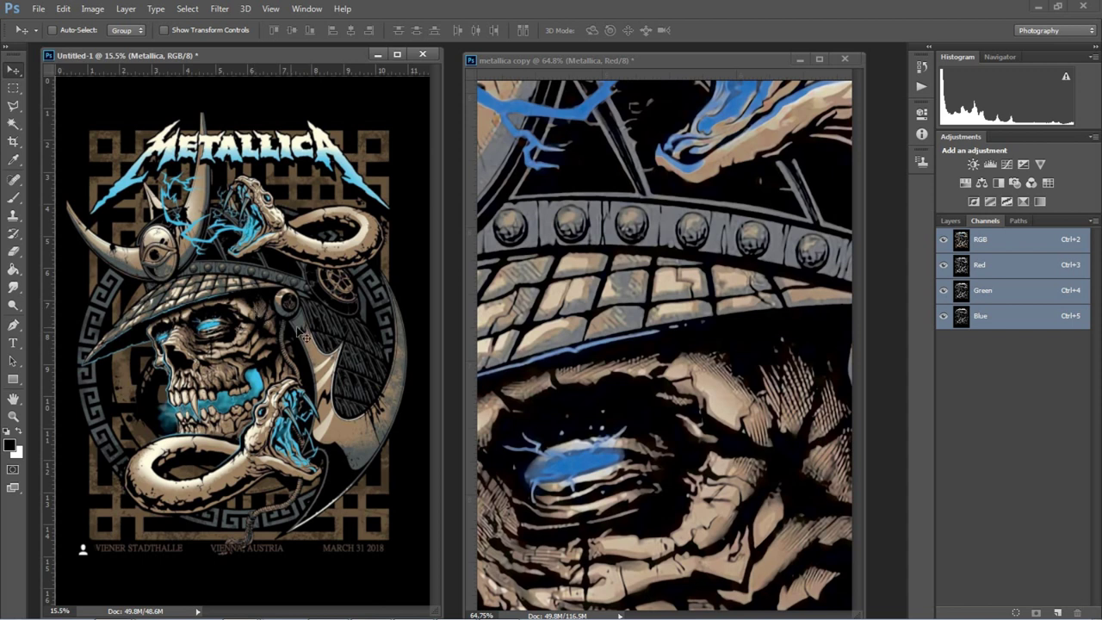
left_click(647, 318)
key("ctrl+0")
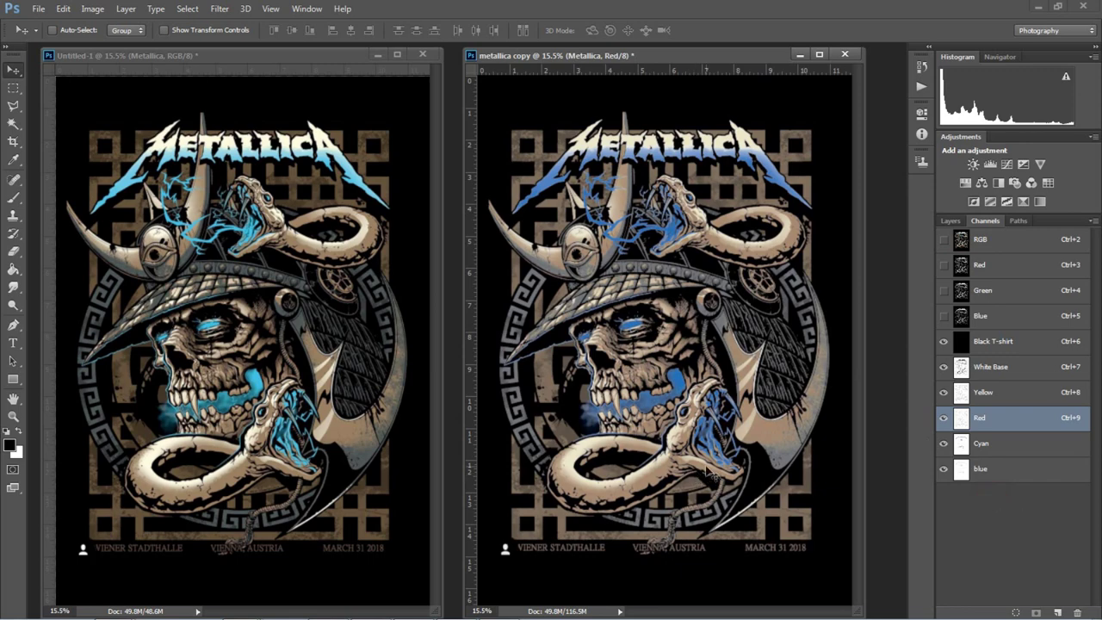
scroll(654, 372, "up", 3)
scroll(659, 368, "up", 2)
scroll(659, 368, "down", 2)
scroll(659, 368, "up", 2)
left_click_drag(694, 291, 697, 353)
scroll(693, 371, "down", 3)
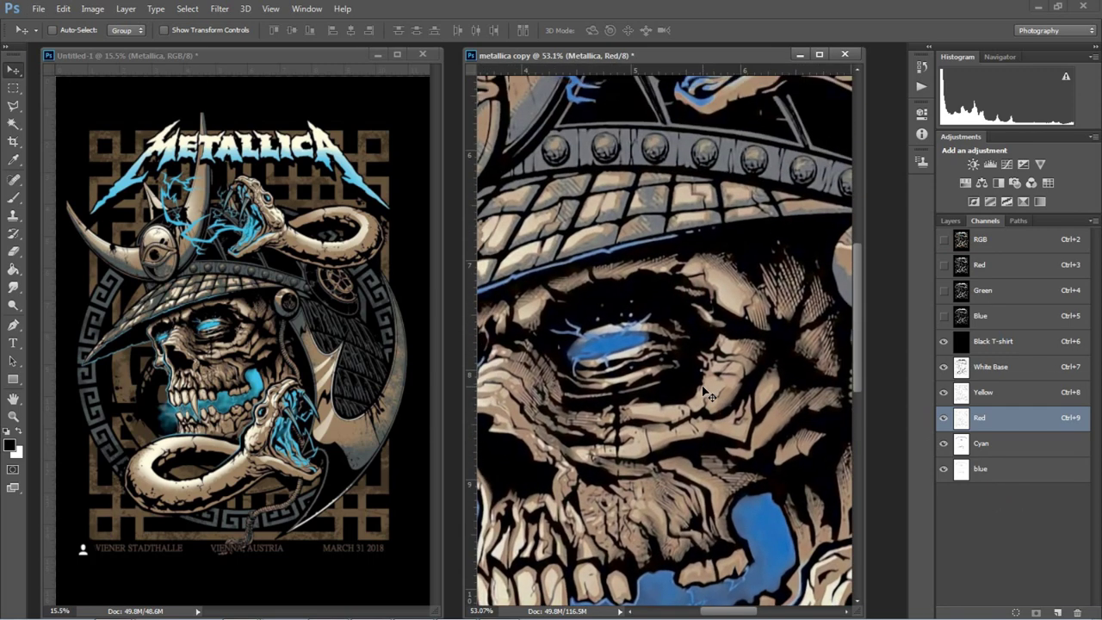
scroll(686, 385, "down", 2)
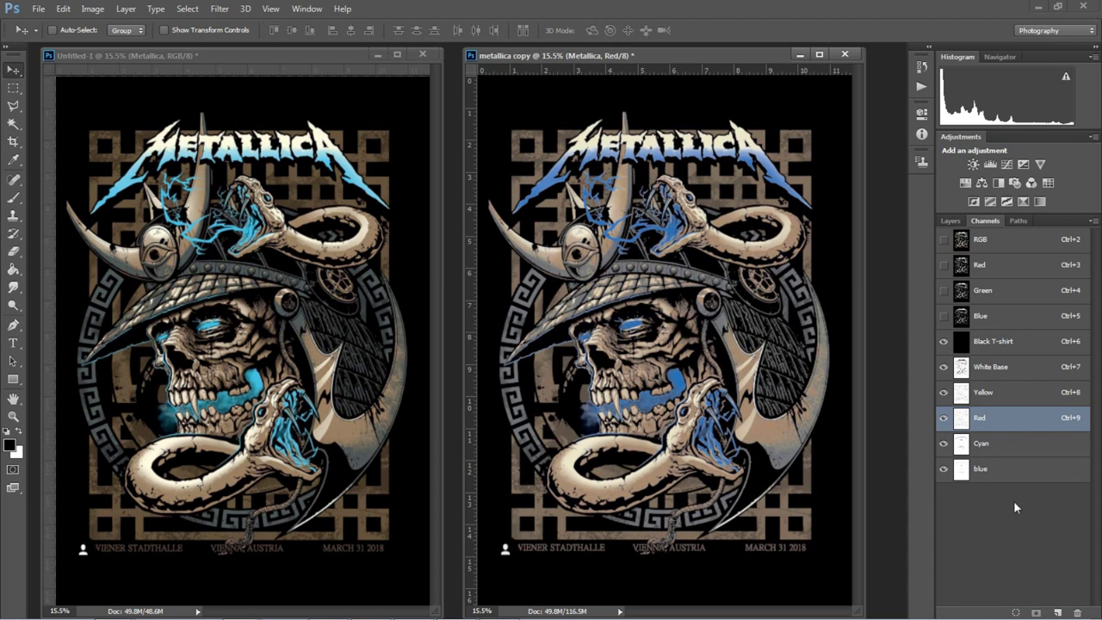
- View the Green, Blue and Red channels one at a time to compare them
left_click(1012, 293)
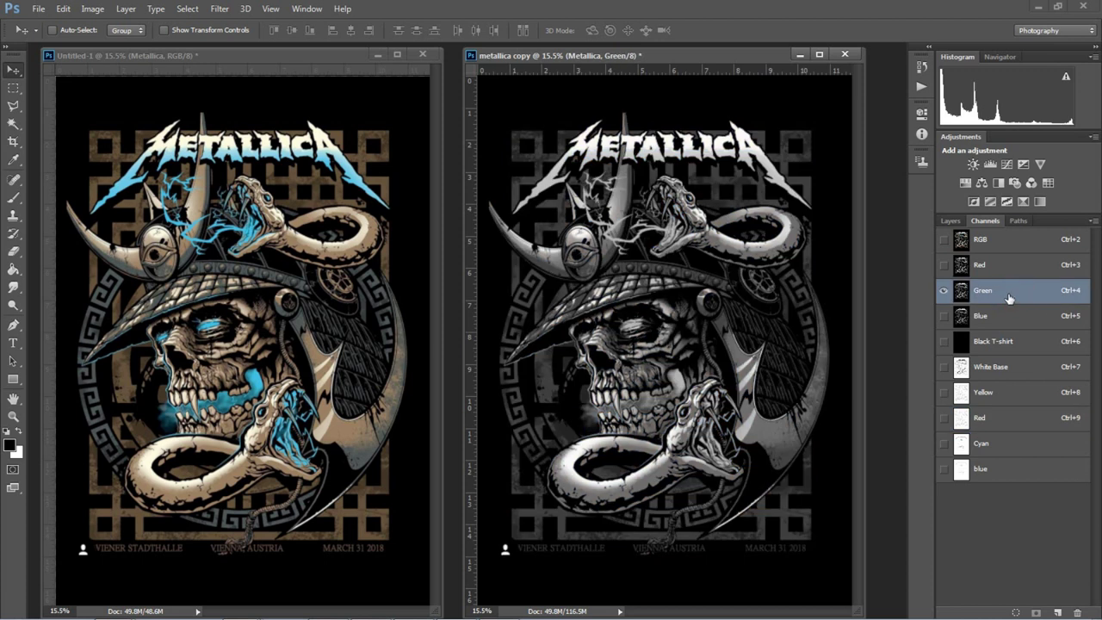
left_click(1006, 316)
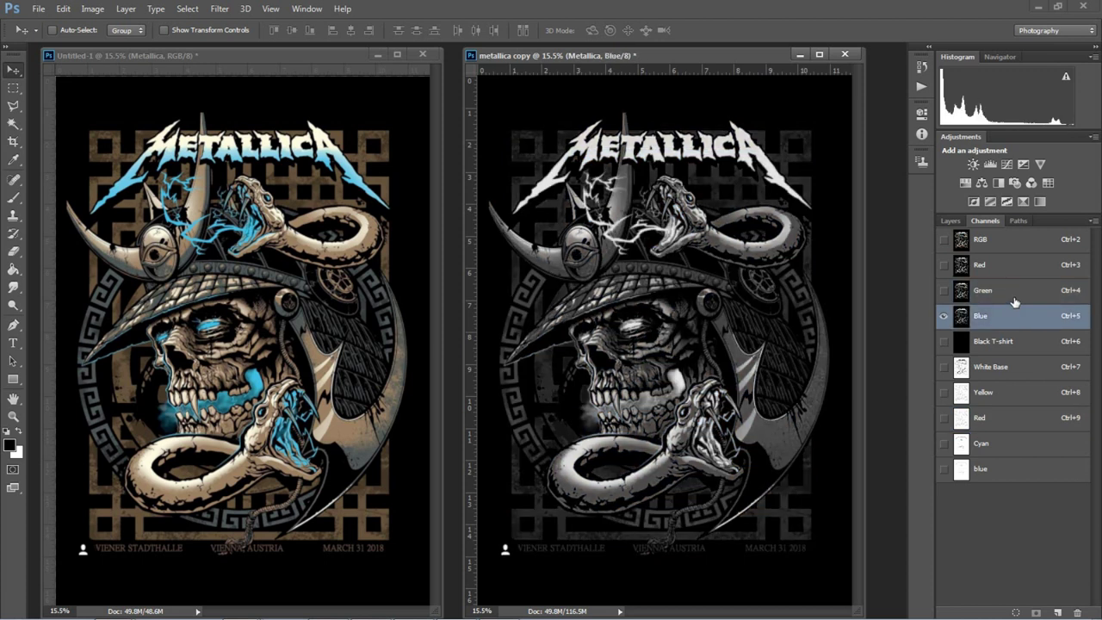
left_click(995, 262)
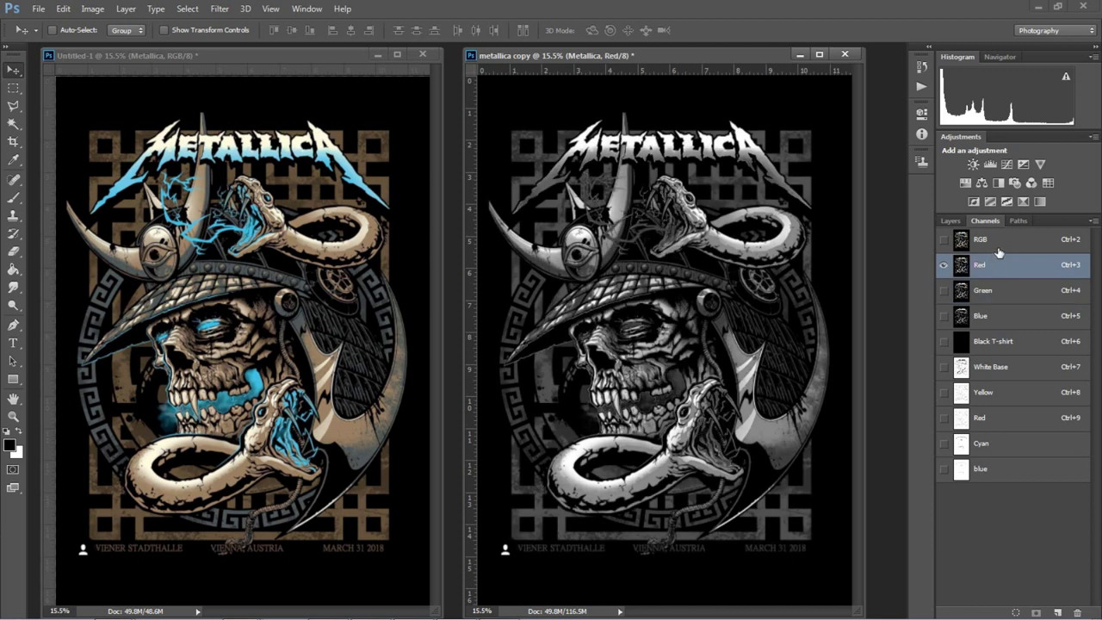
left_click(992, 293)
- Duplicate the Green channel as a new channel named Highlight
right_click(1004, 293)
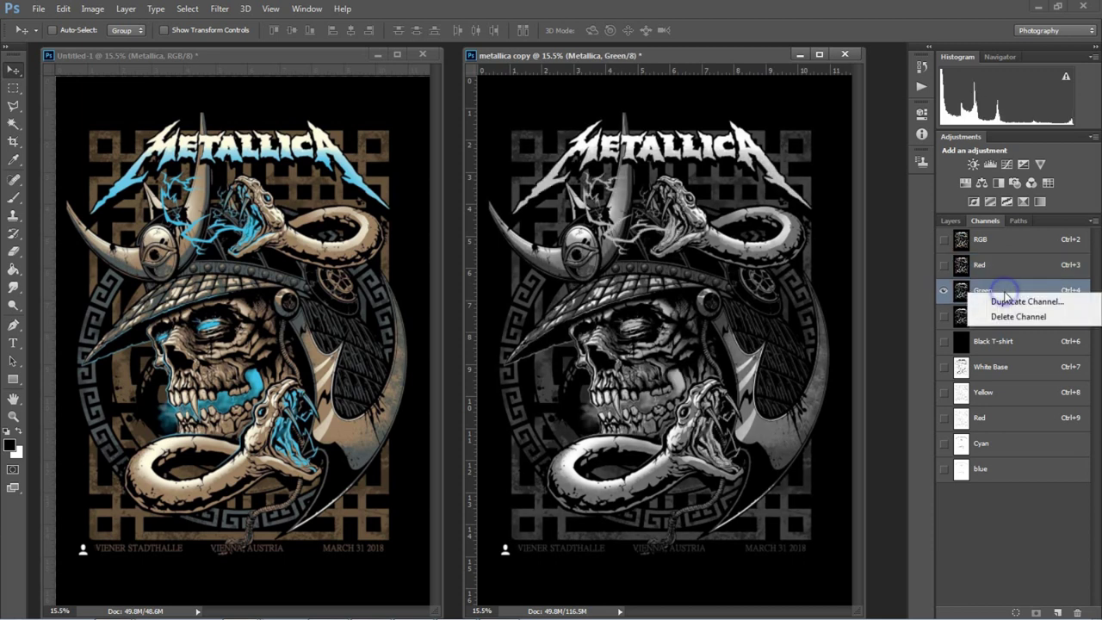
left_click(1013, 303)
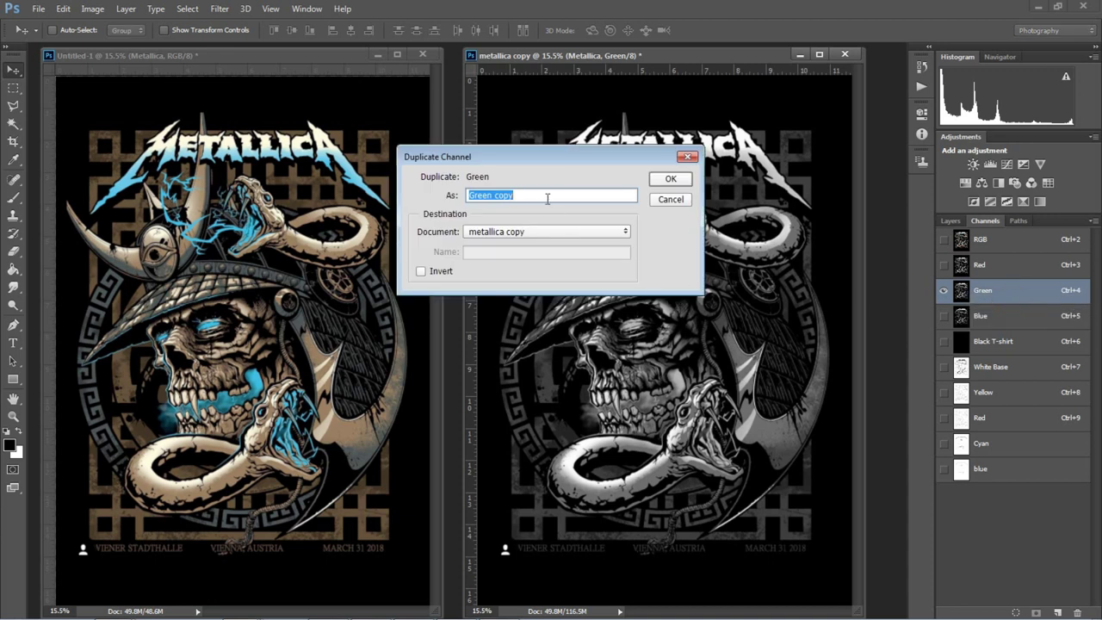
type("H")
left_click(671, 179)
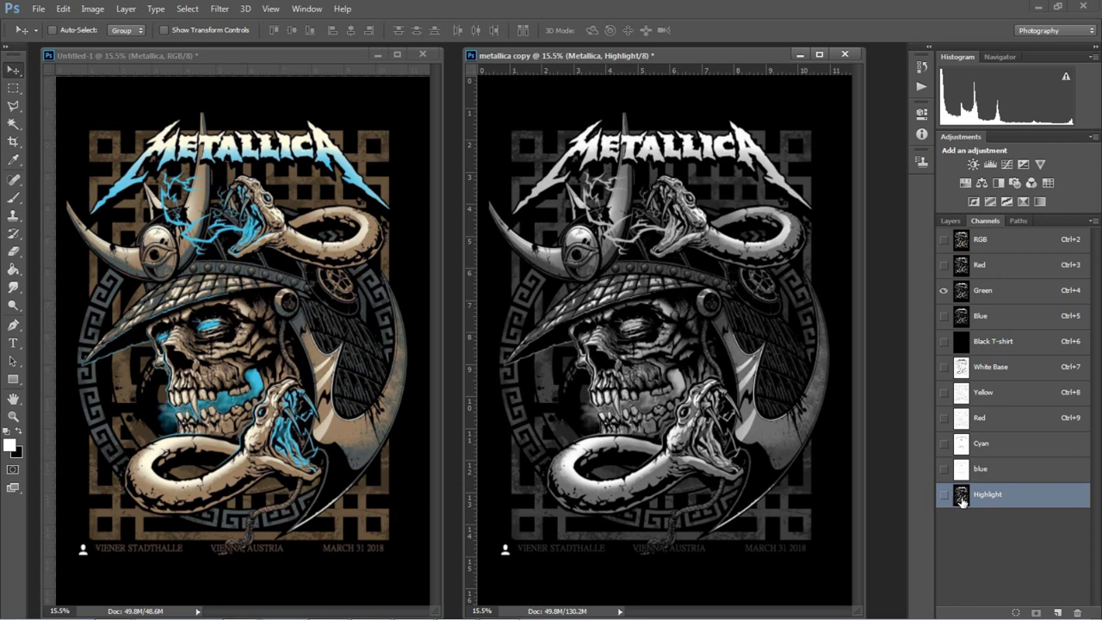
- Make Highlight a white spot colour channel with 5% solidity
double_click(962, 501)
left_click(461, 234)
double_click(556, 286)
type("5")
left_click(471, 286)
left_click(177, 226)
left_click(101, 184)
left_click(416, 182)
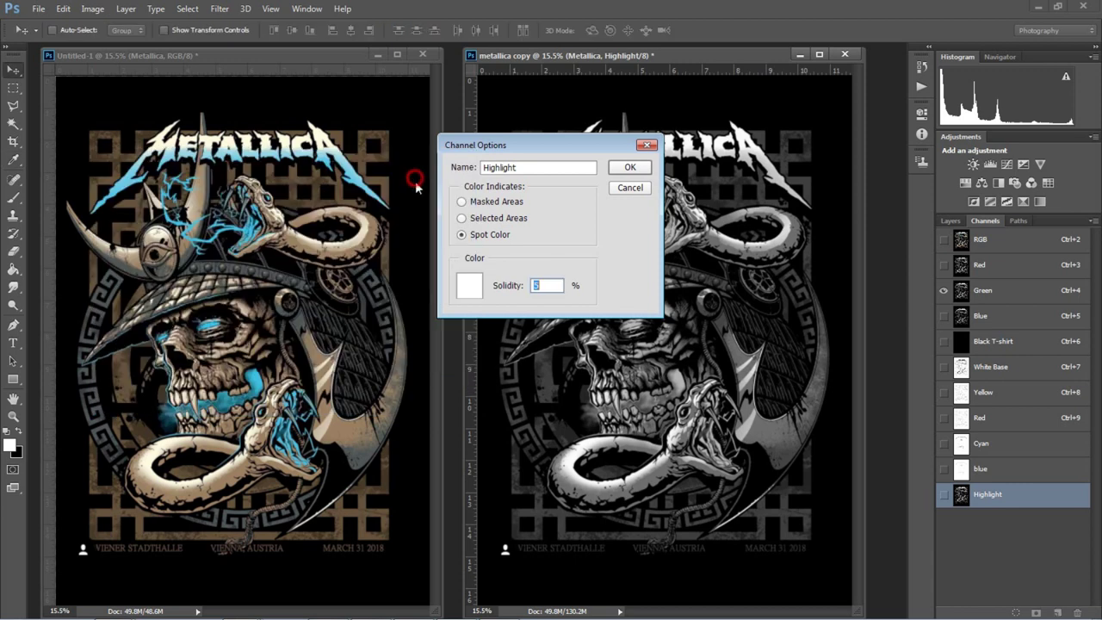
left_click(629, 167)
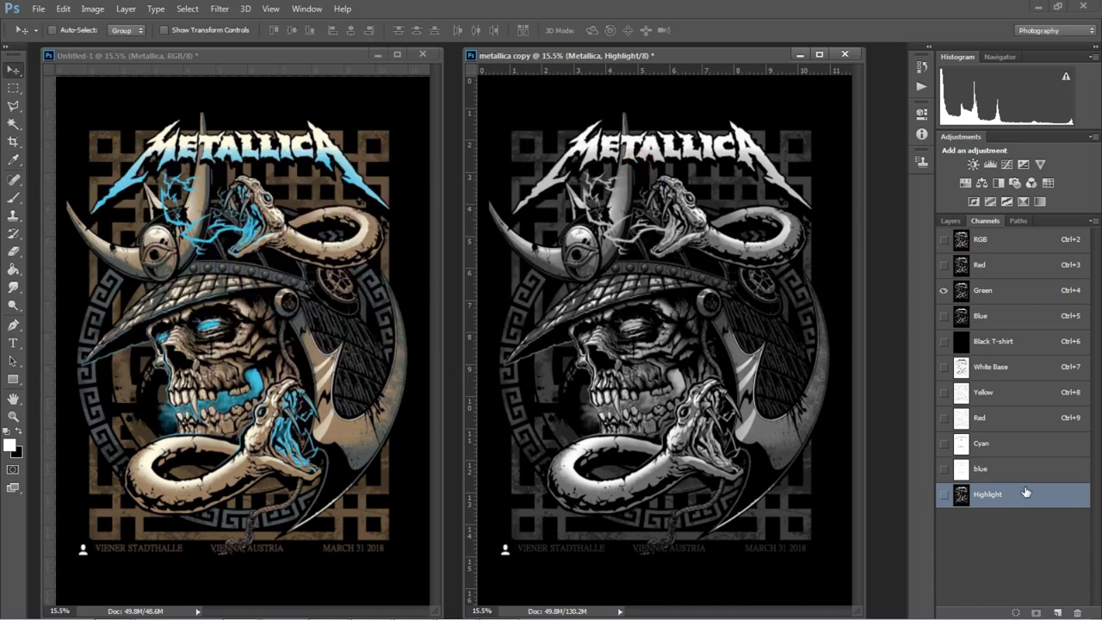
- Compare Highlight with the blue channel, then invert the Highlight channel
left_click(945, 497)
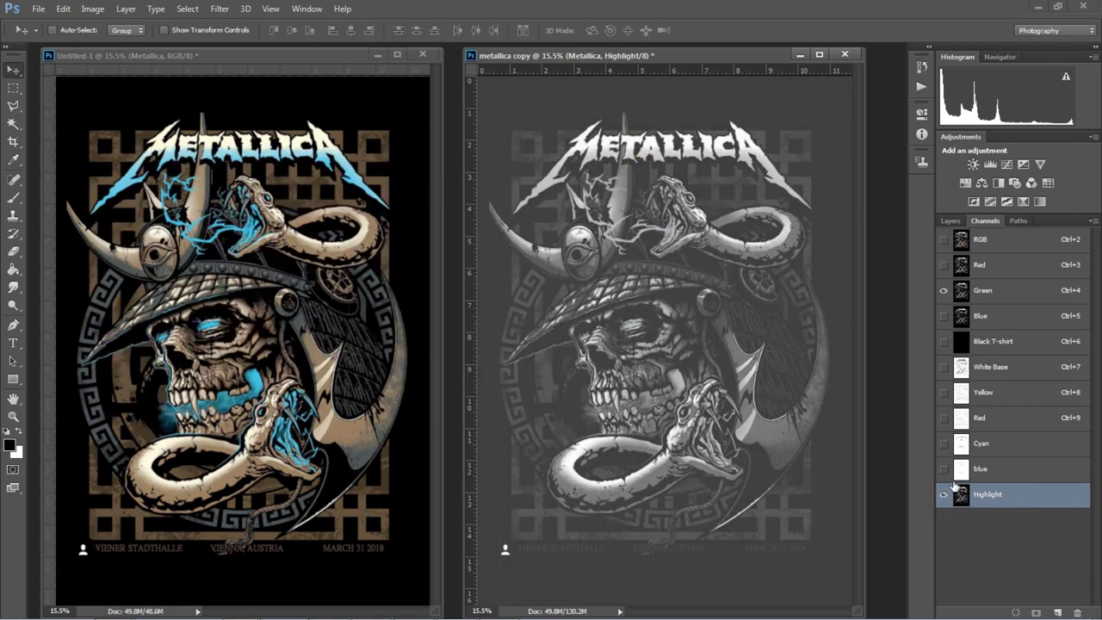
left_click(962, 476)
left_click(965, 499)
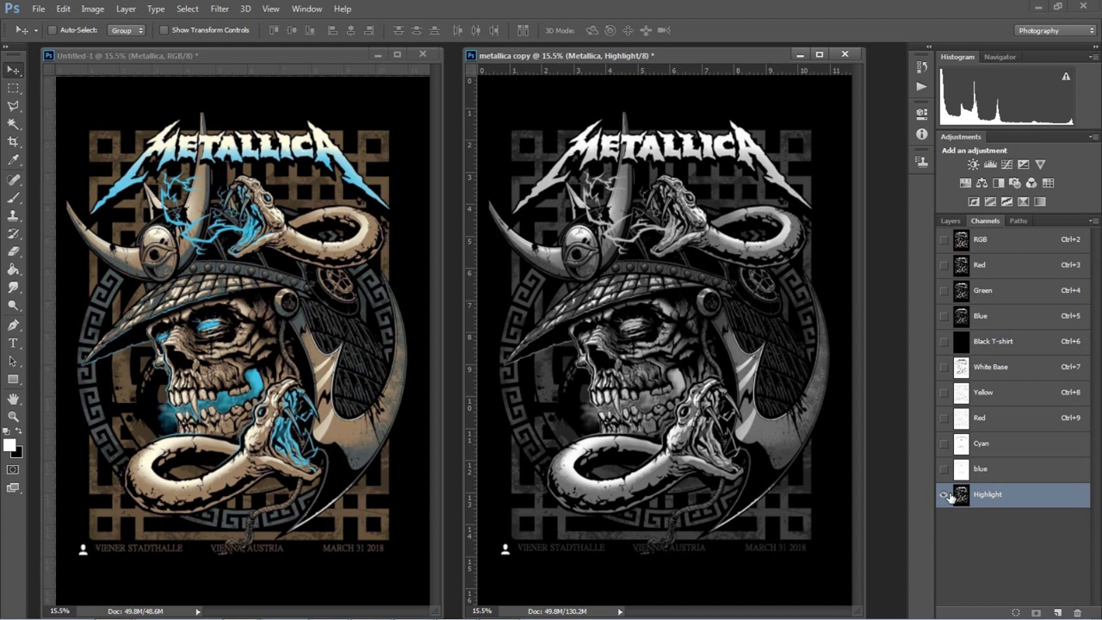
left_click(965, 474)
left_click(965, 497)
key("ctrl+i")
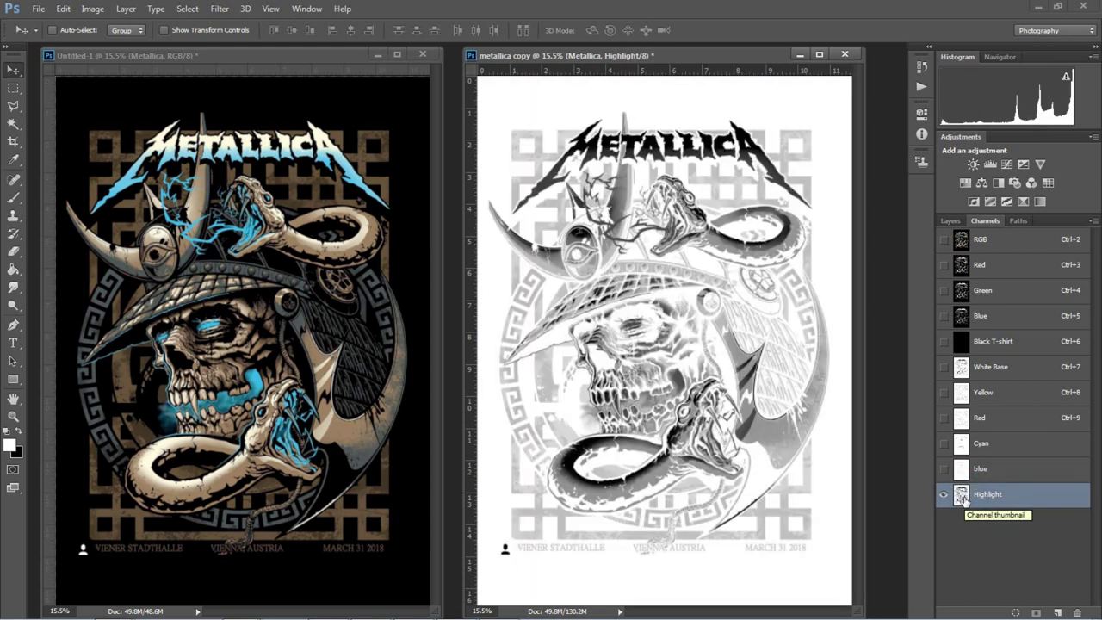
- Show all ink channels from Black T-shirt to blue, and toggle Highlight to compare
left_click(943, 470)
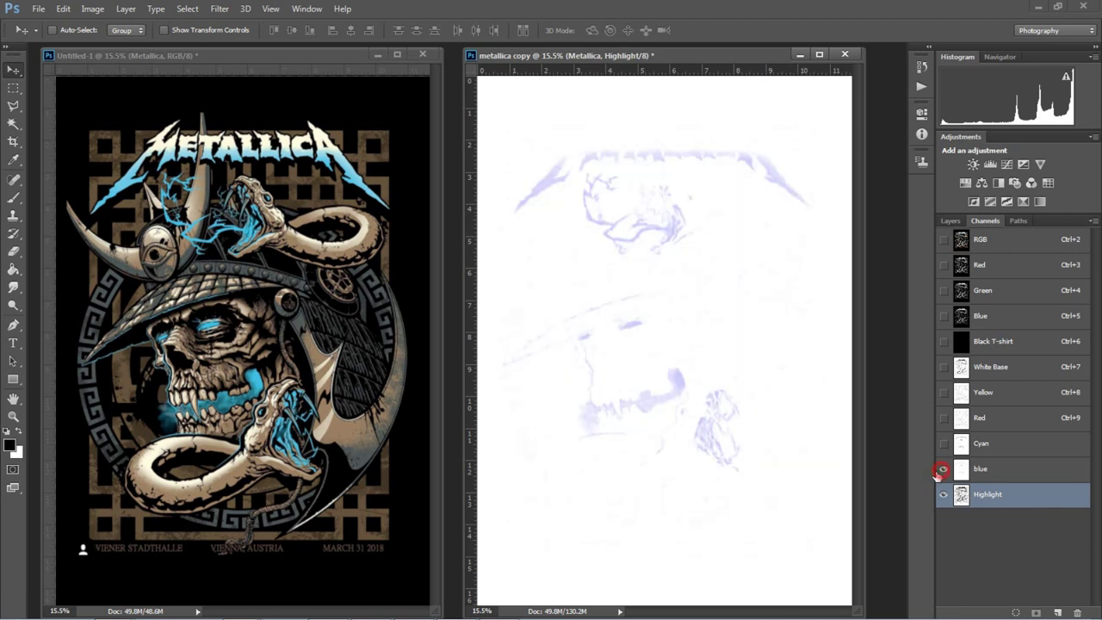
left_click_drag(946, 349, 944, 456)
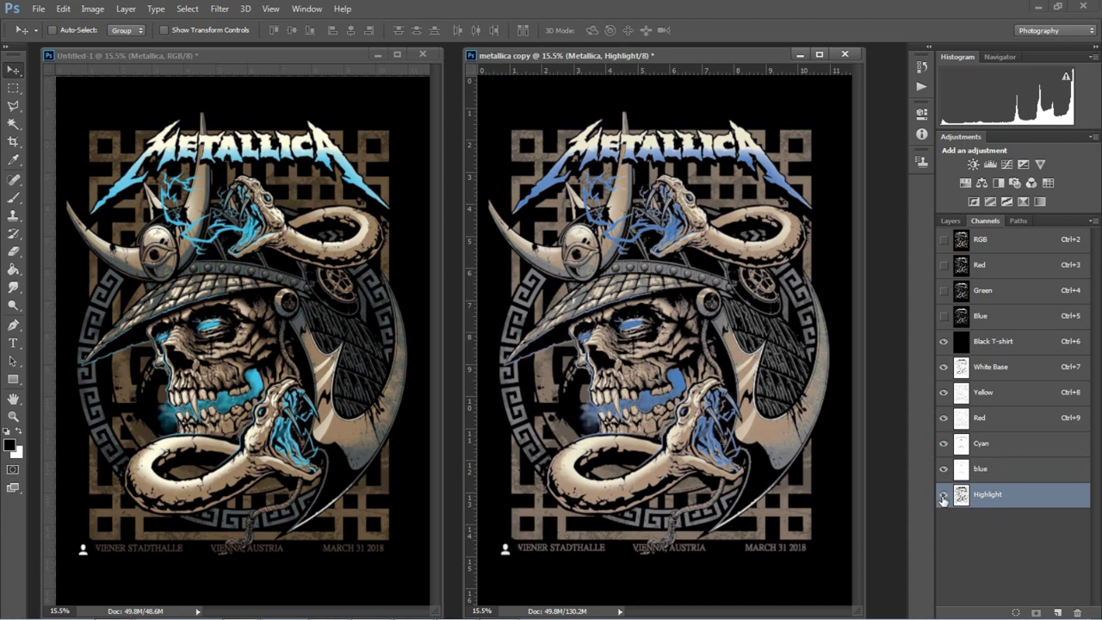
left_click(945, 497)
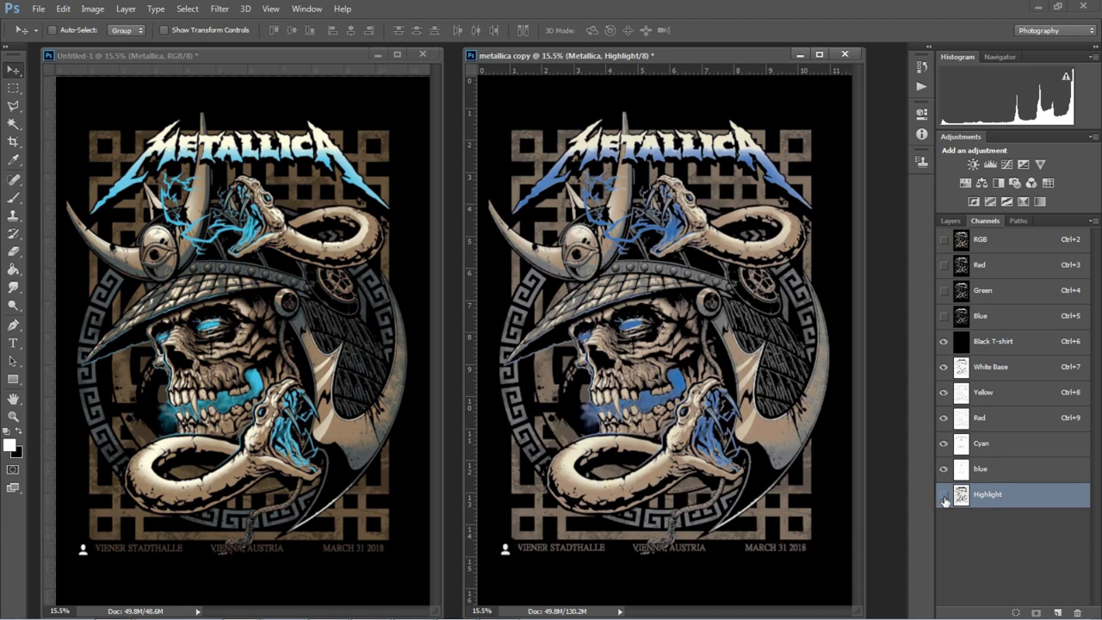
left_click(945, 498)
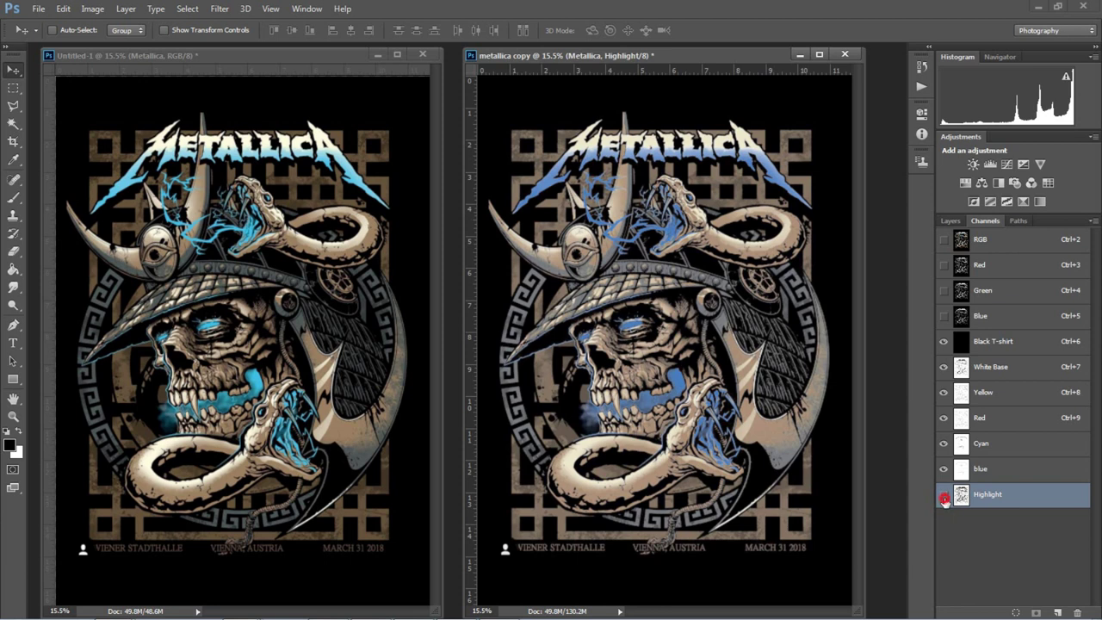
left_click(945, 497)
left_click(944, 497)
left_click(944, 498)
scroll(710, 359, "up", 5)
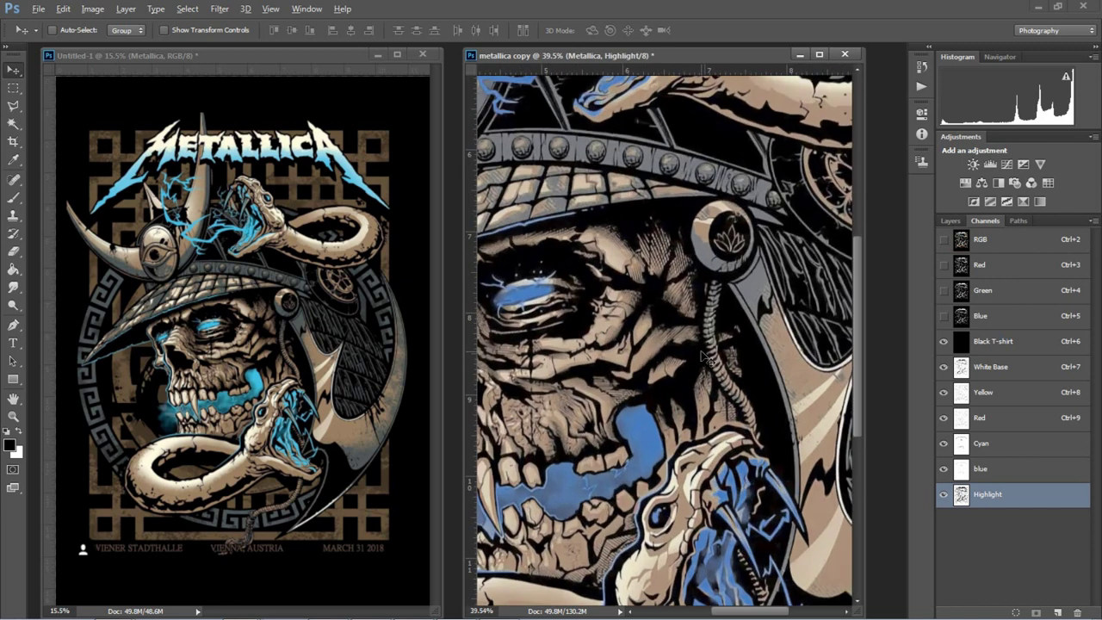
scroll(728, 371, "up", 4)
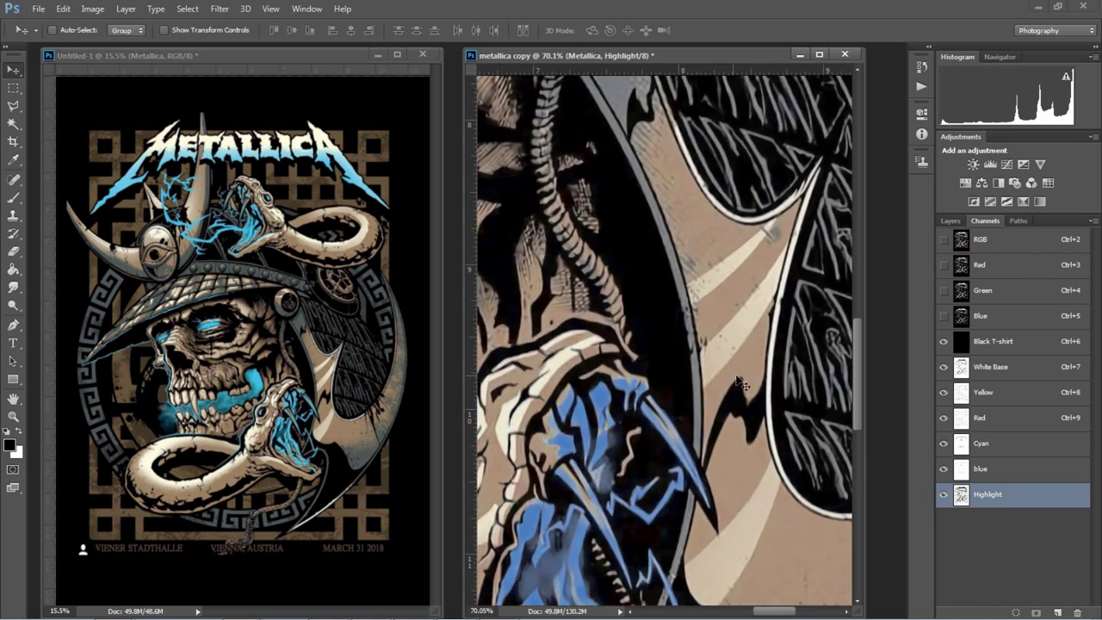
scroll(728, 413, "down", 4)
left_click_drag(714, 445, 749, 386)
scroll(749, 386, "up", 3)
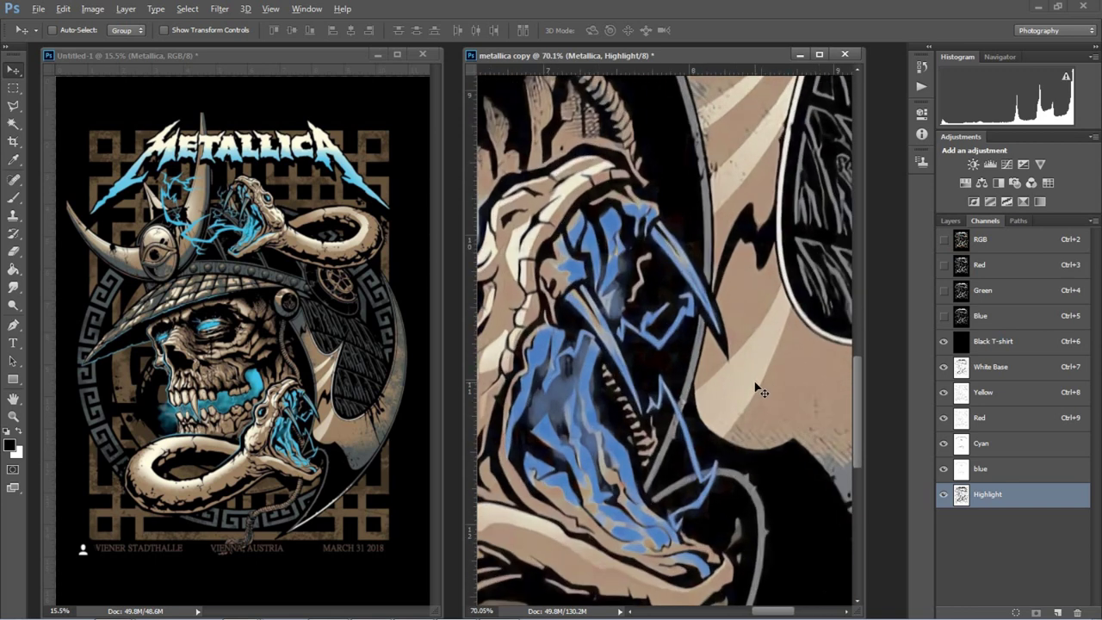
left_click(944, 497)
left_click(945, 496)
left_click(944, 497)
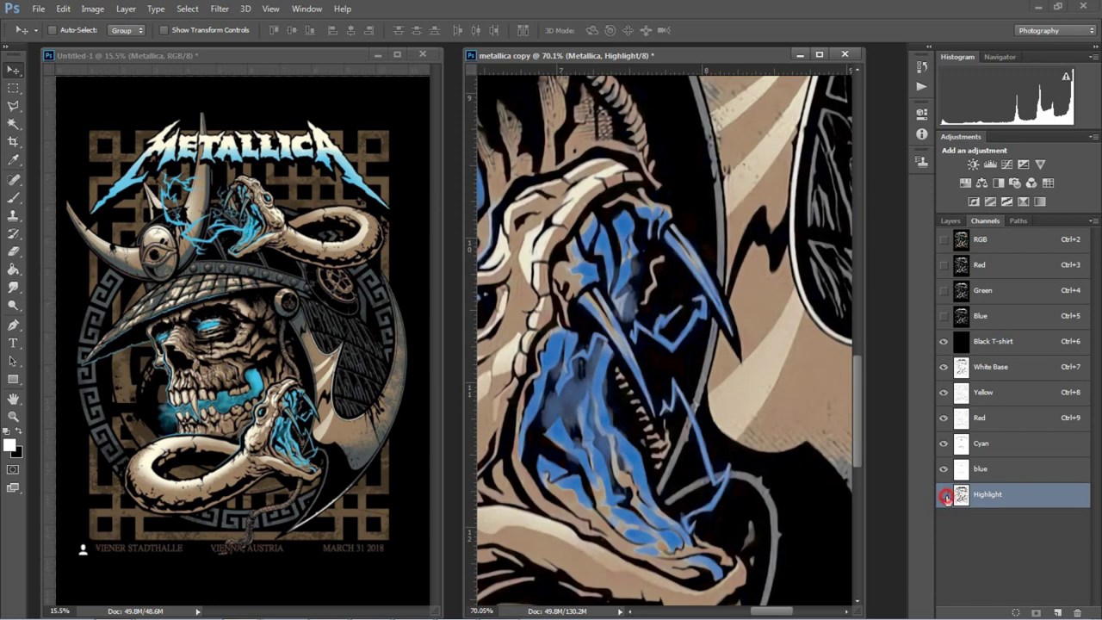
left_click(945, 496)
scroll(695, 358, "down", 5)
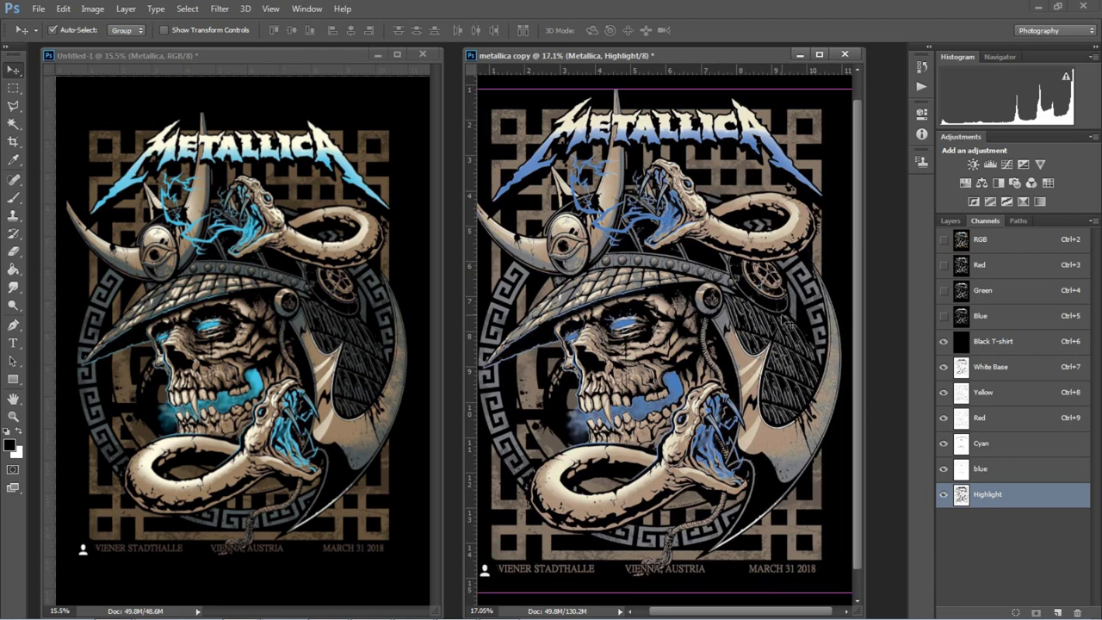
scroll(783, 323, "down", 1)
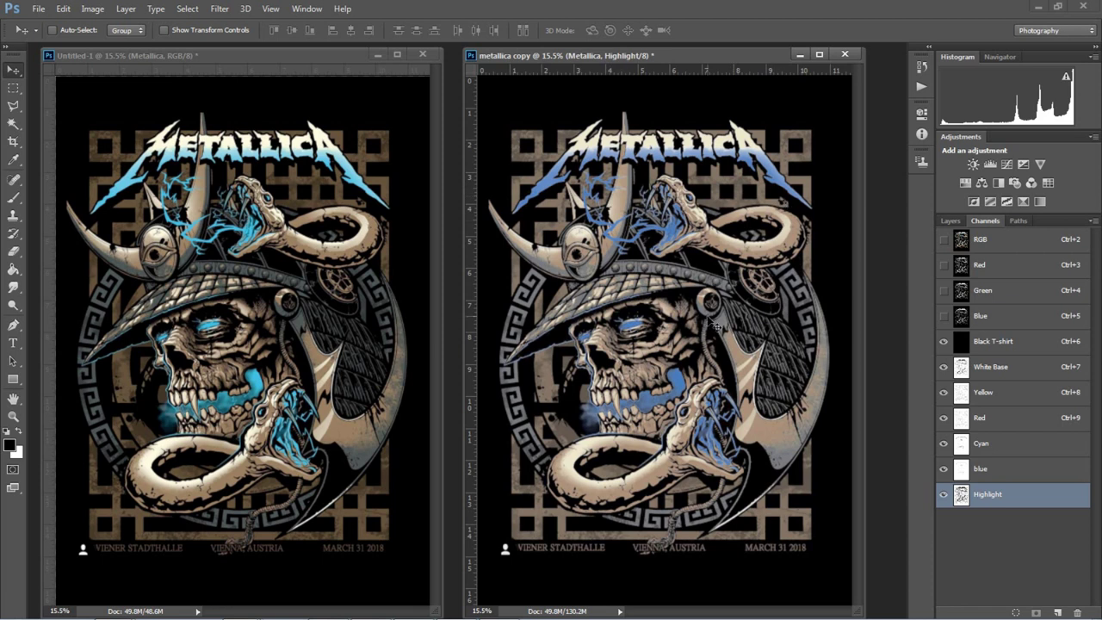
left_click(284, 76)
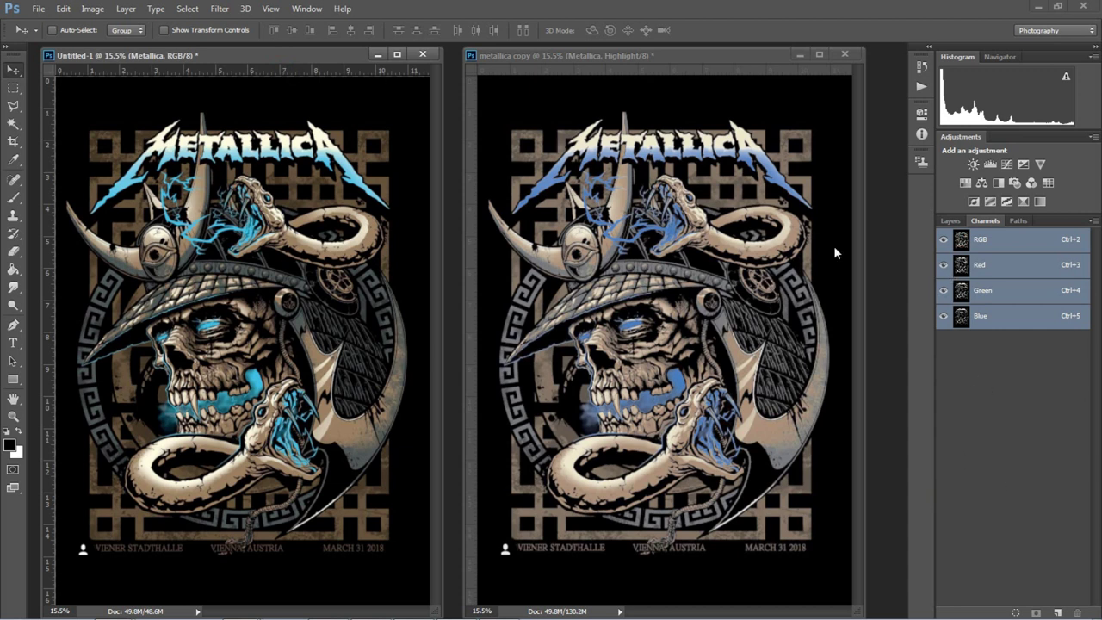
left_click(743, 71)
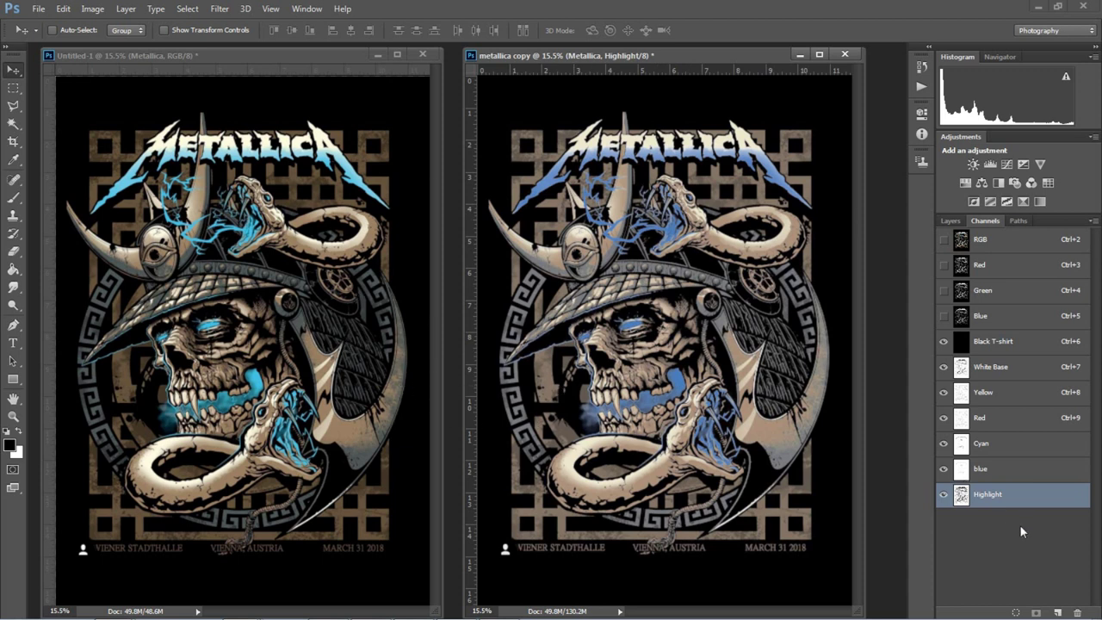
- Open the blue spot channel's options and start adjusting its ink colour
double_click(963, 469)
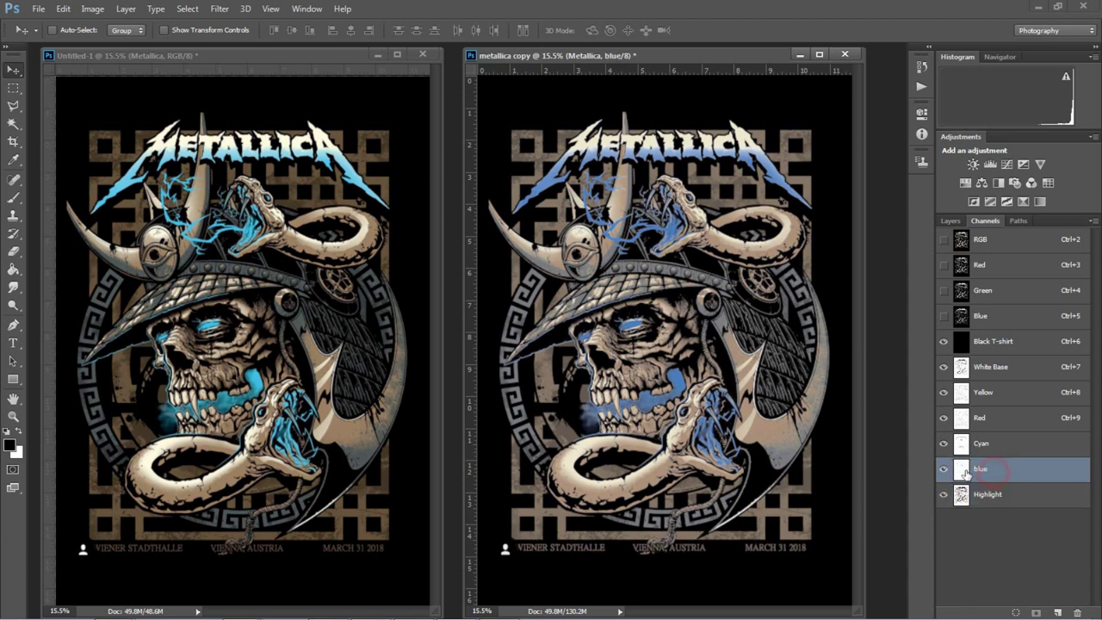
left_click(280, 205)
mouse_move(299, 287)
left_mouse_down()
mouse_move(304, 275)
mouse_move(303, 285)
left_mouse_up()
mouse_move(254, 252)
left_mouse_down()
mouse_move(229, 204)
mouse_move(246, 184)
mouse_move(234, 189)
left_mouse_up()
mouse_move(308, 277)
left_mouse_down()
mouse_move(306, 265)
mouse_move(266, 246)
mouse_move(265, 276)
left_mouse_up()
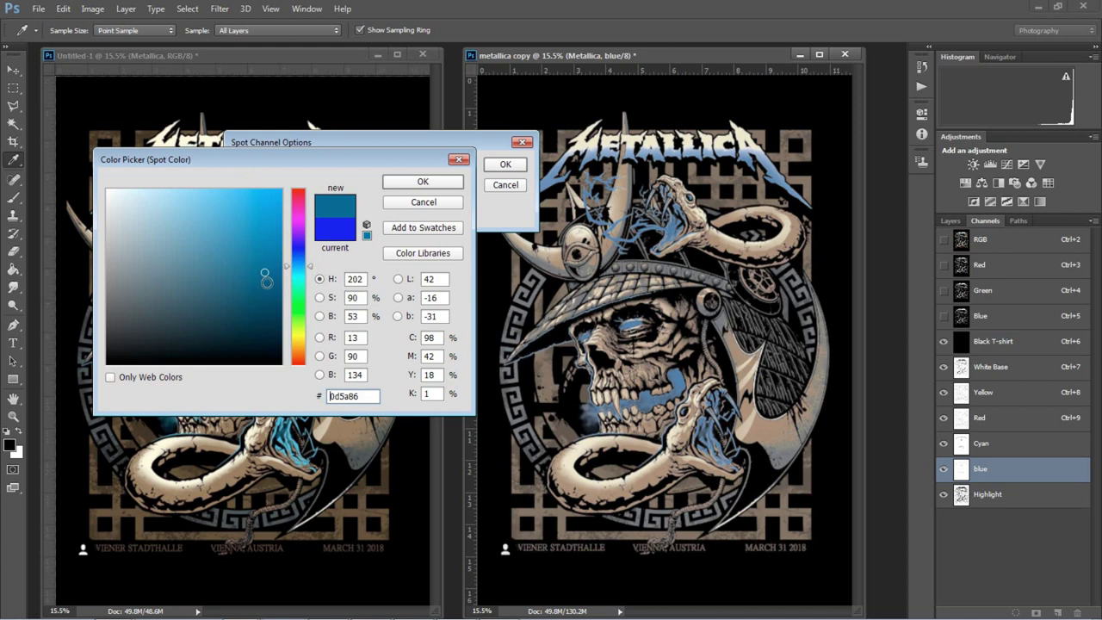
- Refine the blue channel's ink to bright cyan 2ff3e7 and apply the options
left_click_drag(324, 159, 801, 139)
left_click_drag(820, 86, 820, 87)
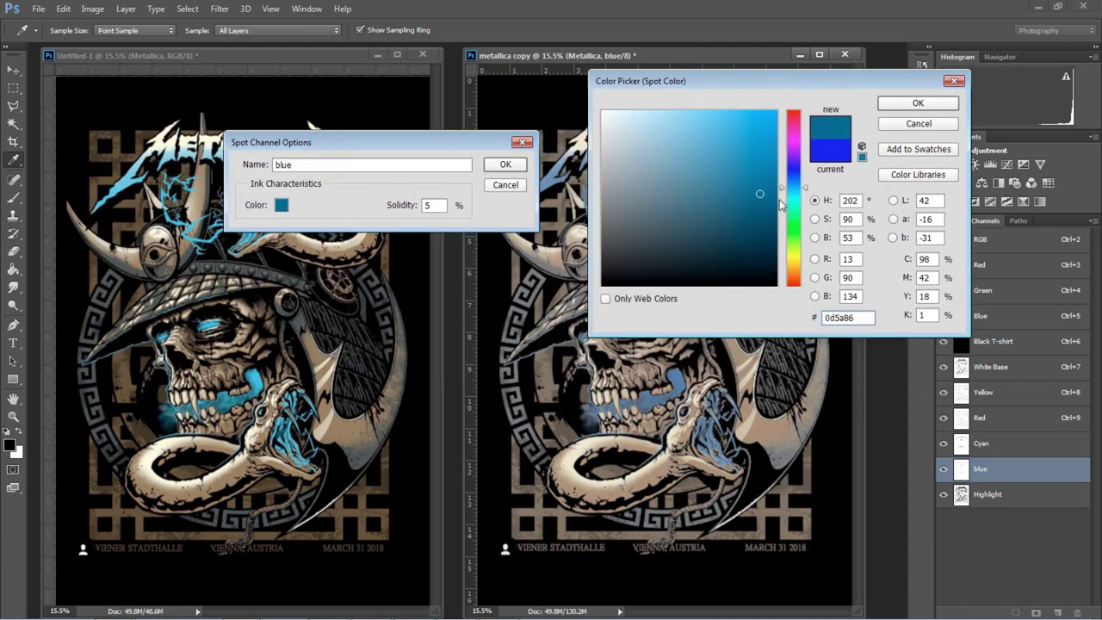
left_click(789, 202)
left_click(736, 163)
mouse_move(739, 133)
left_mouse_down()
mouse_move(694, 160)
mouse_move(718, 197)
mouse_move(740, 139)
mouse_move(681, 115)
mouse_move(746, 130)
mouse_move(771, 123)
mouse_move(769, 160)
mouse_move(708, 153)
left_mouse_up()
left_click(793, 198)
mouse_move(791, 205)
left_mouse_down()
mouse_move(793, 226)
mouse_move(796, 205)
left_mouse_up()
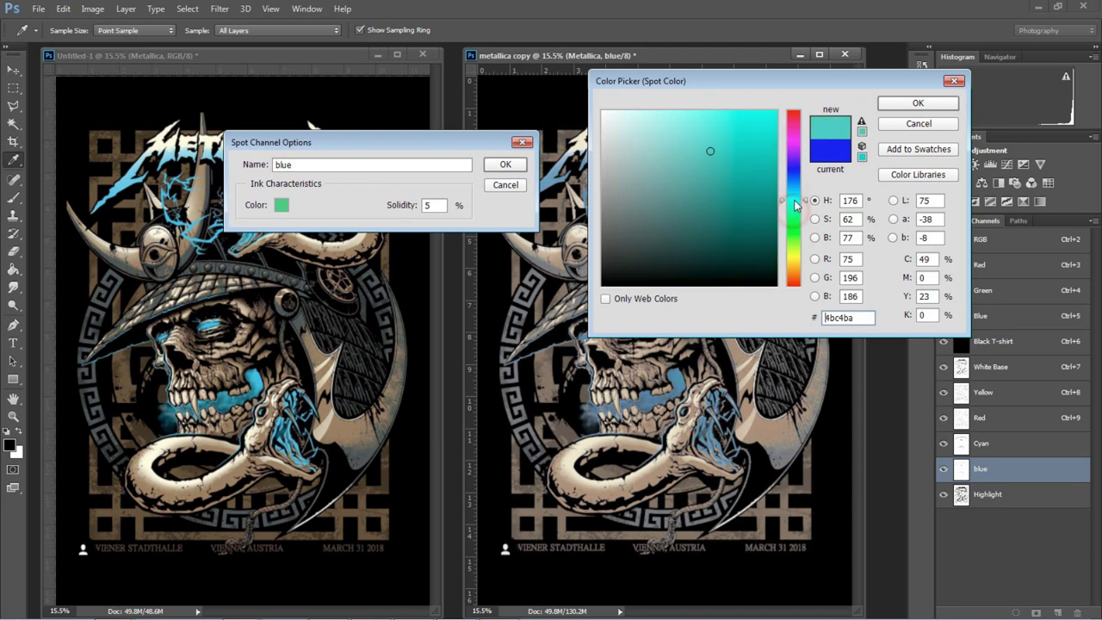
mouse_move(729, 132)
left_mouse_down()
mouse_move(733, 118)
mouse_move(720, 120)
mouse_move(733, 116)
left_mouse_up()
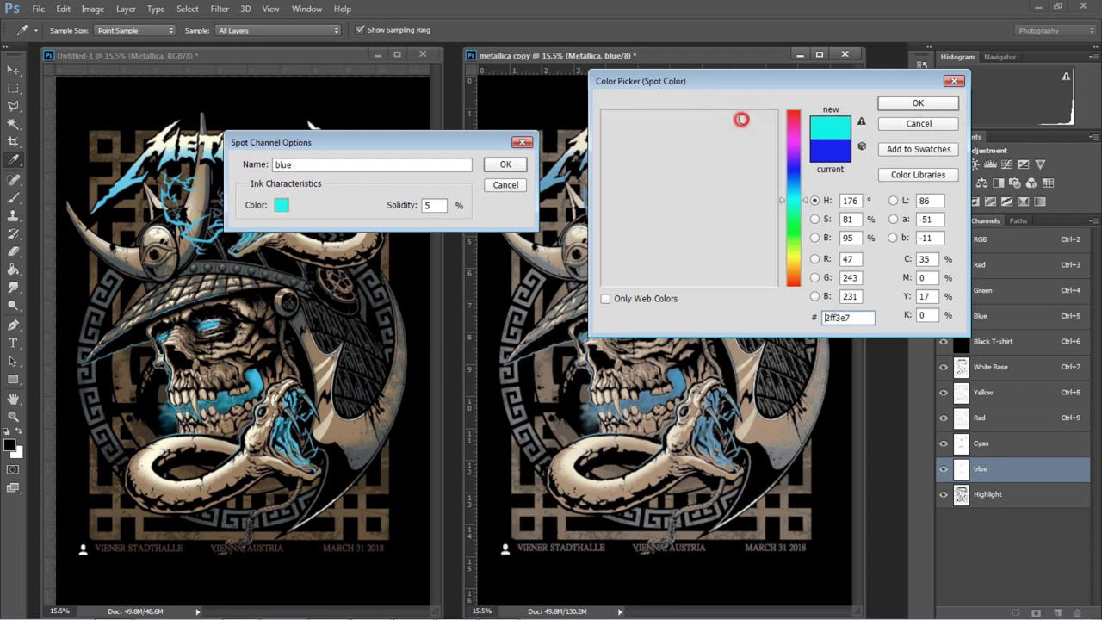
left_click(912, 103)
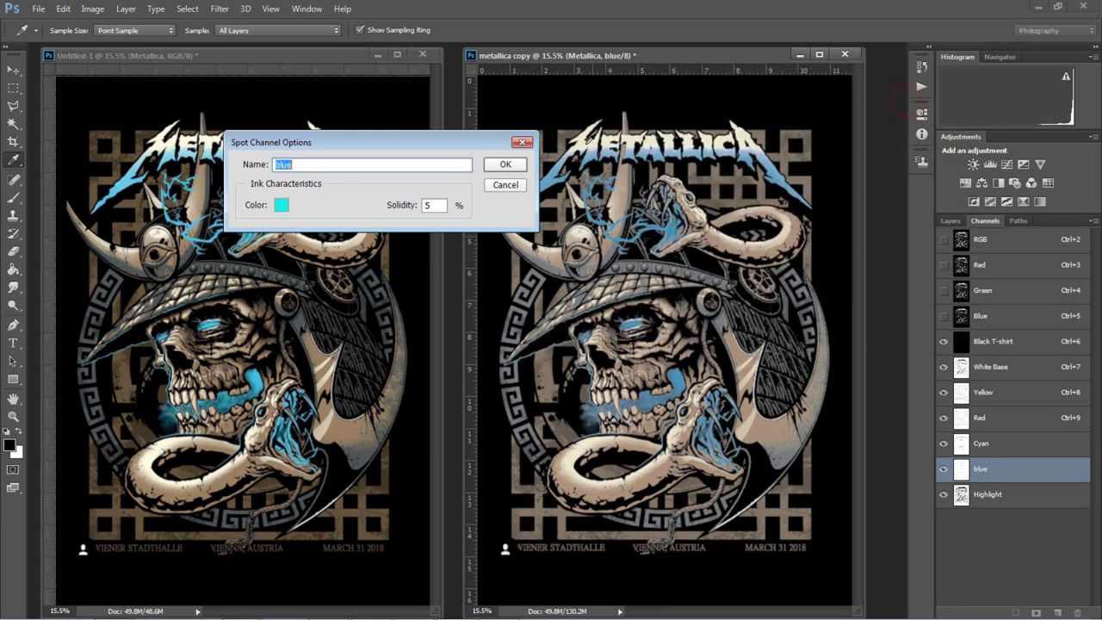
left_click(515, 166)
key("v")
left_click(1003, 446)
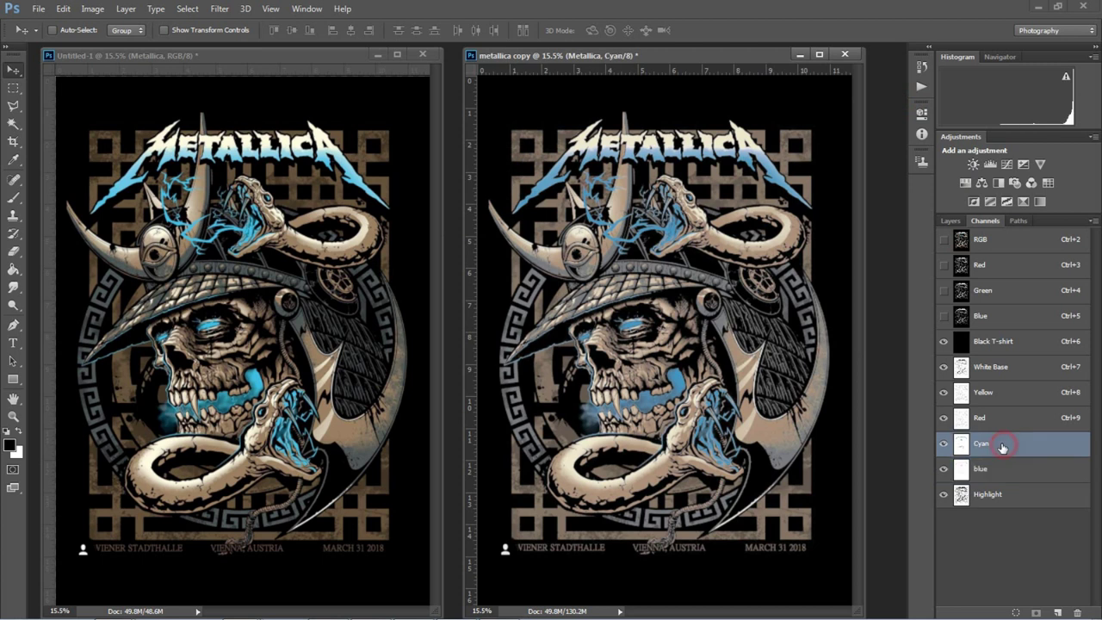
double_click(961, 448)
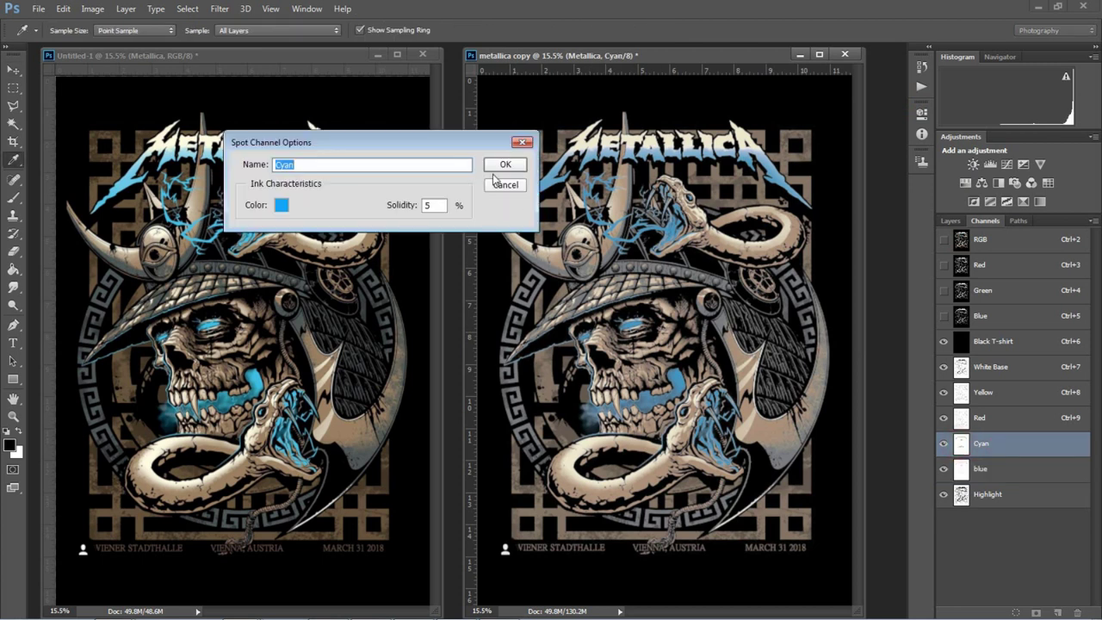
left_click_drag(435, 137, 939, 81)
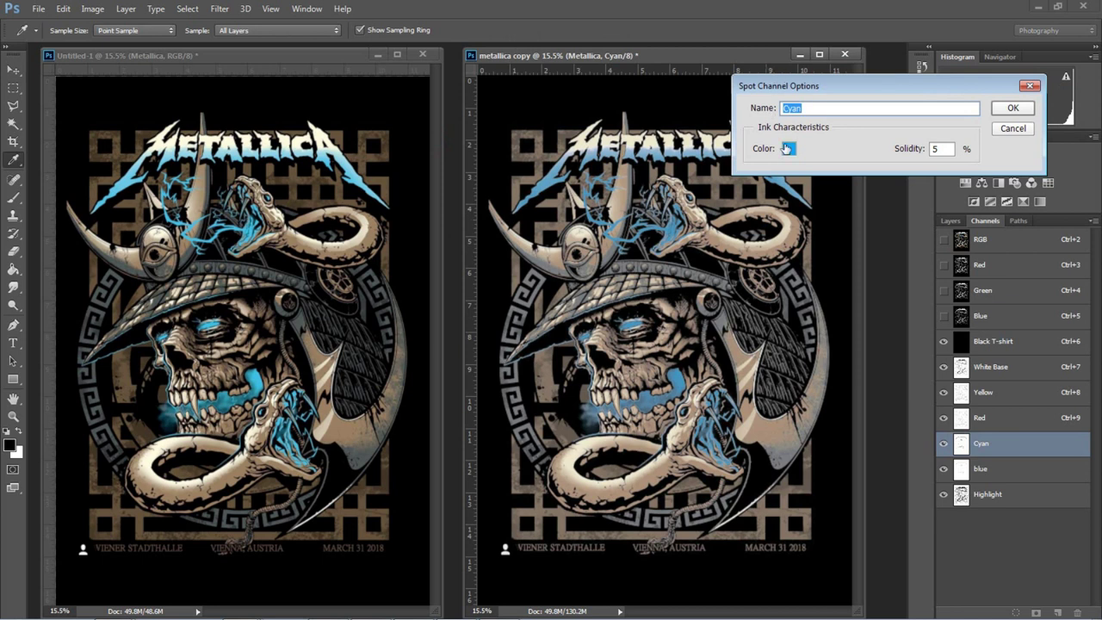
left_click(788, 151)
left_click(748, 150)
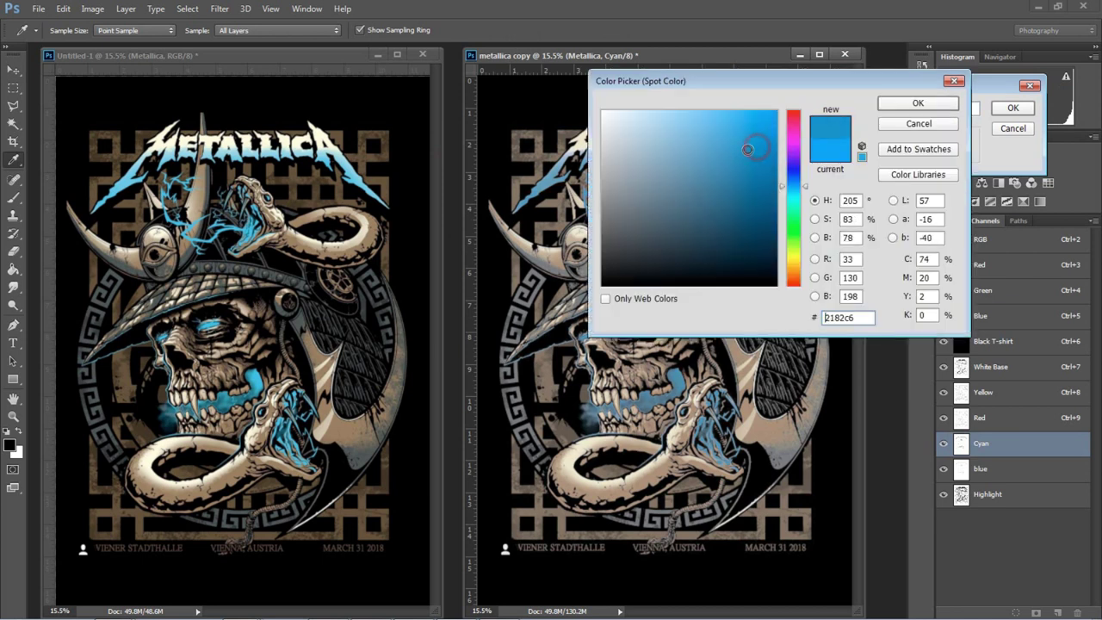
left_click_drag(781, 189, 782, 196)
mouse_move(750, 155)
left_mouse_down()
mouse_move(751, 135)
mouse_move(729, 125)
left_mouse_up()
left_click_drag(795, 197, 799, 196)
mouse_move(745, 134)
left_mouse_down()
mouse_move(760, 140)
mouse_move(747, 120)
mouse_move(760, 119)
mouse_move(746, 130)
mouse_move(740, 118)
left_mouse_up()
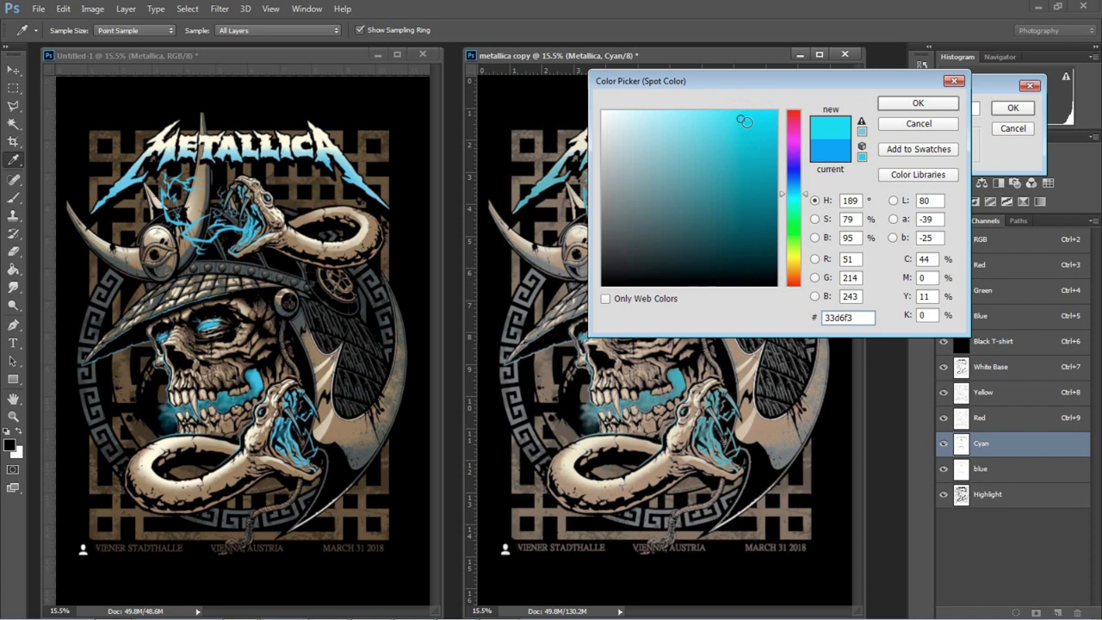
left_click(887, 105)
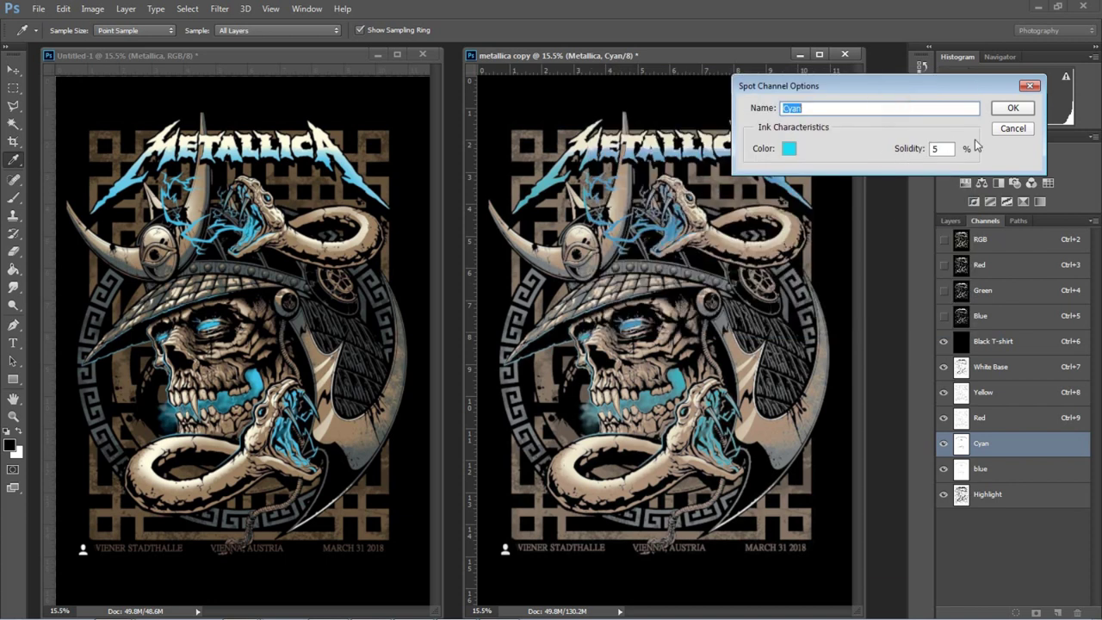
left_click(1004, 129)
key("v")
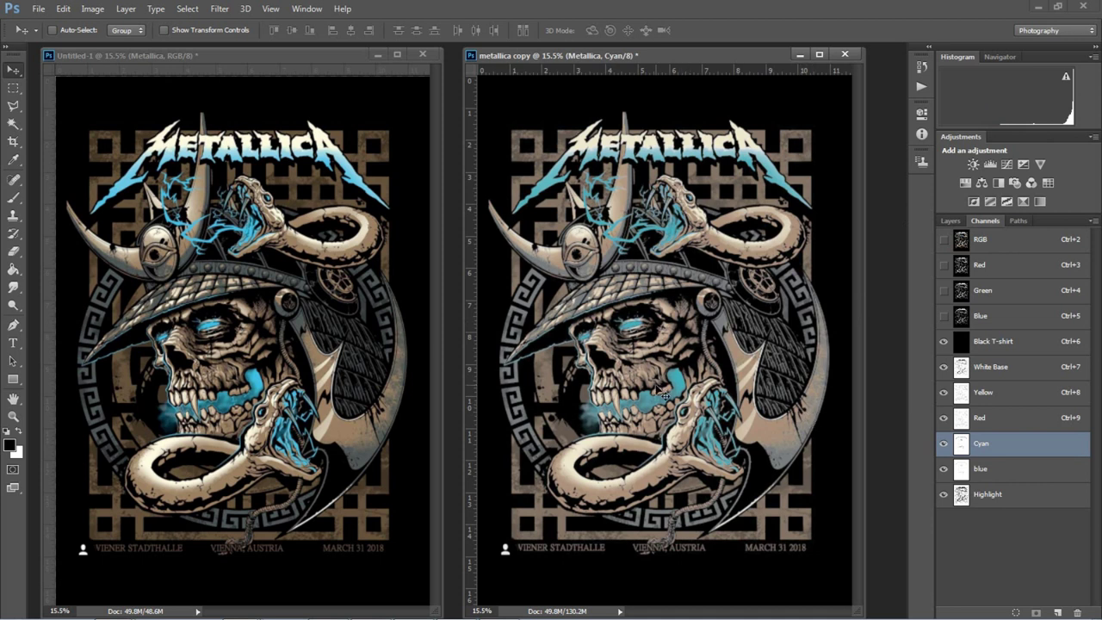
- Hide Yellow, Red and Cyan, then reveal Yellow, Red, Cyan and blue over the White Base
left_click_drag(944, 391, 946, 467)
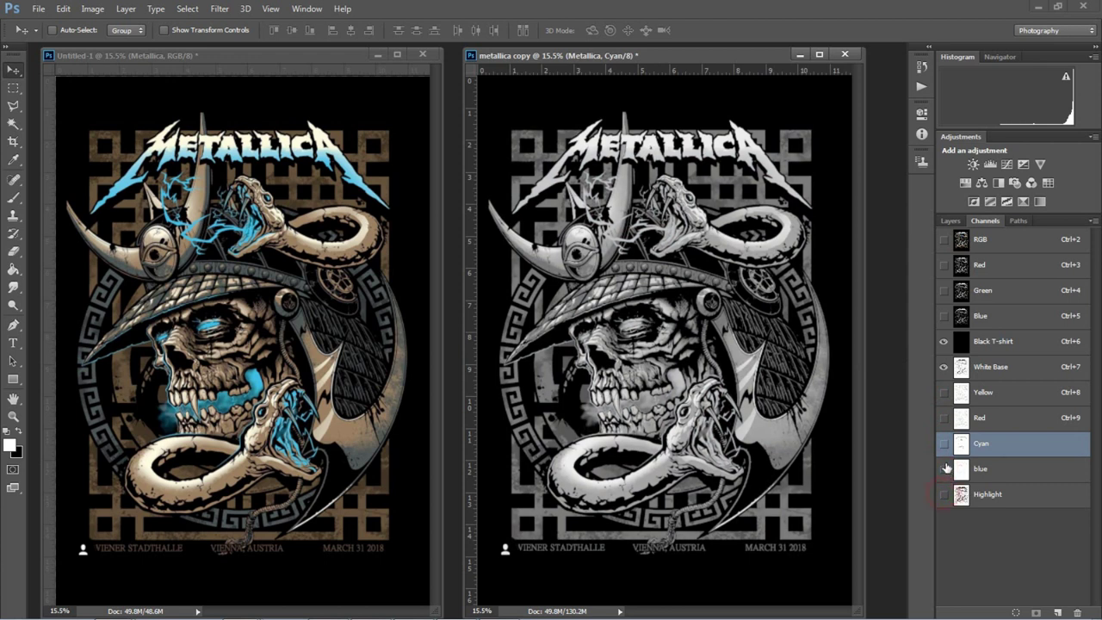
left_click(1017, 346)
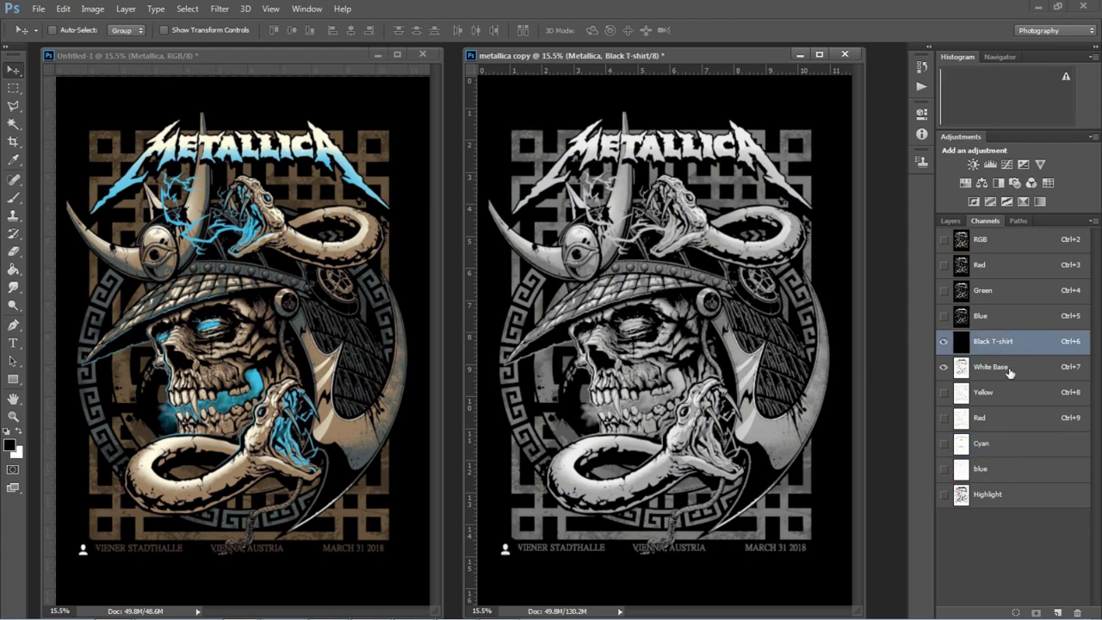
left_click(1015, 372)
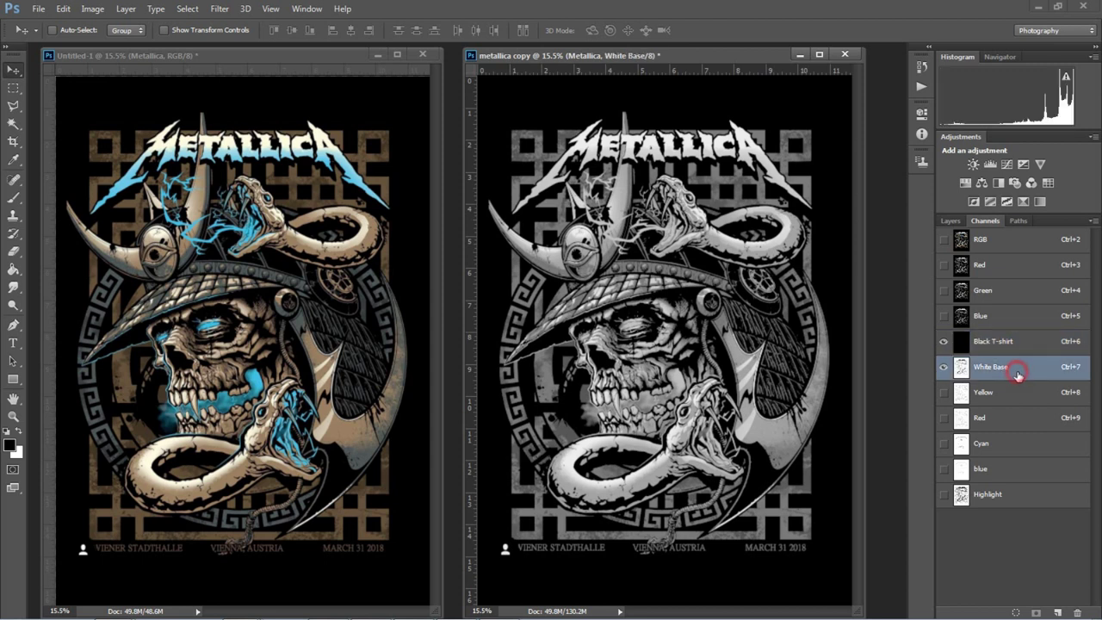
left_click(944, 393)
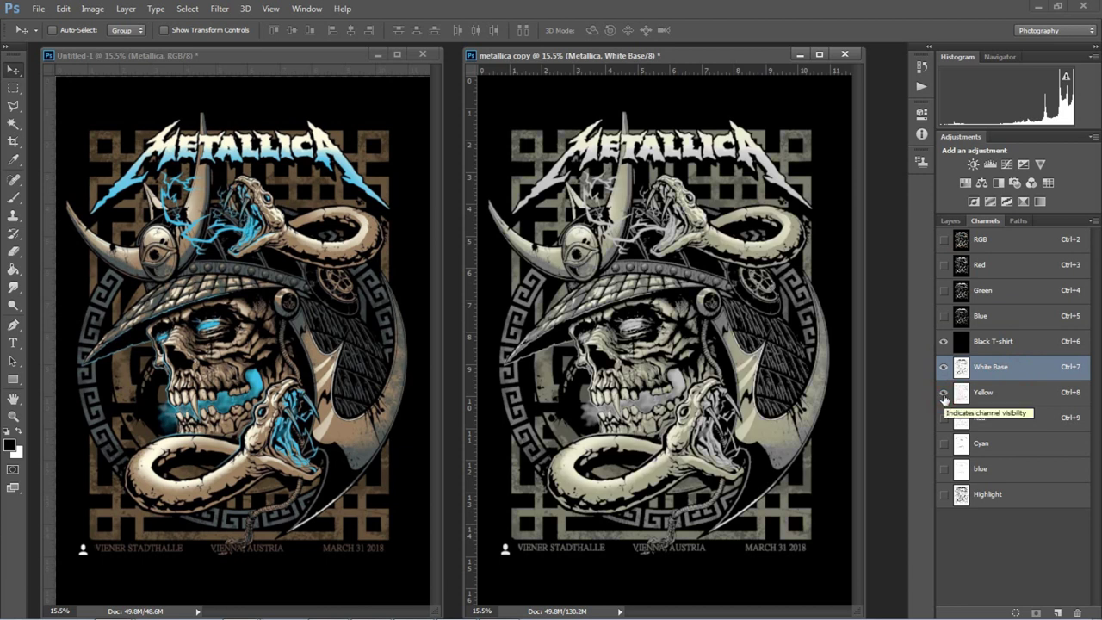
left_click(944, 419)
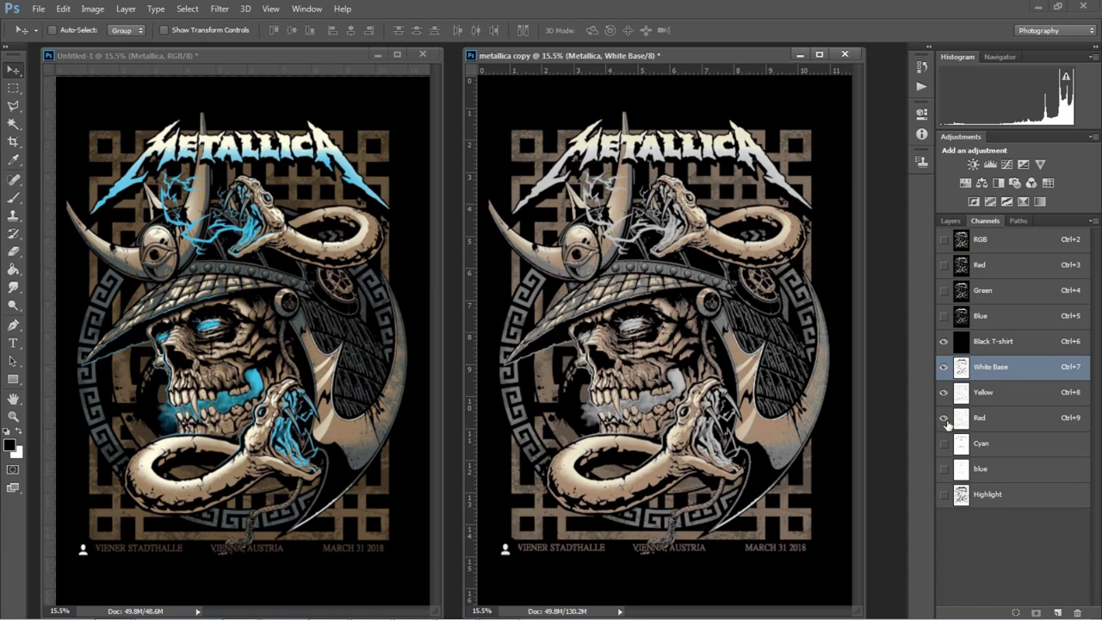
left_click(944, 443)
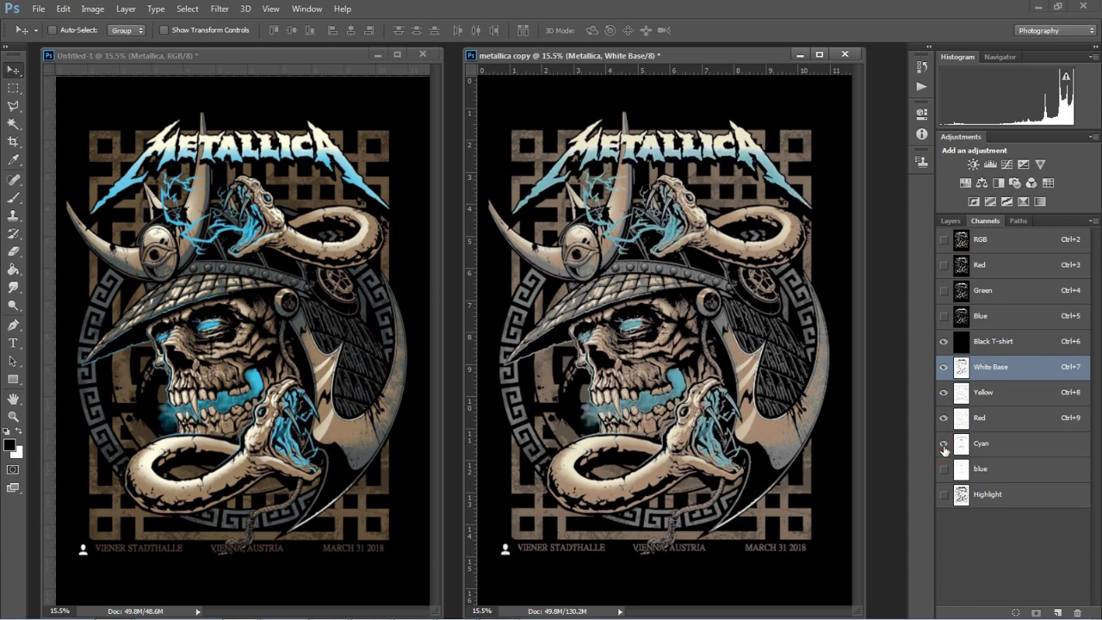
left_click(944, 470)
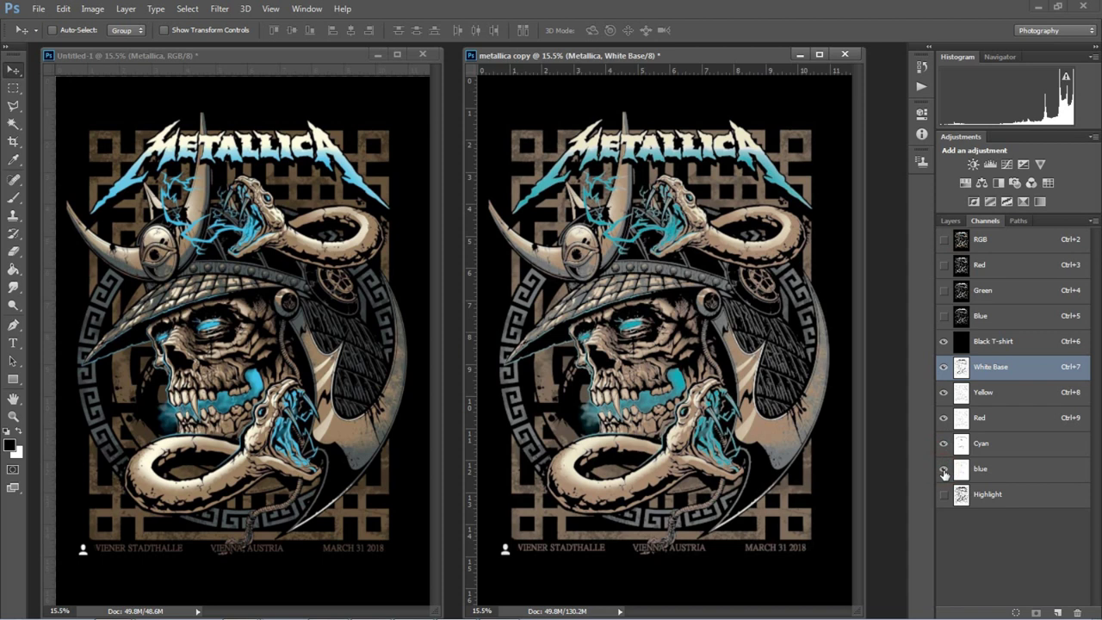
- Toggle the Cyan, blue and Highlight channels on and off to compare them
left_click(944, 444)
left_click(944, 469)
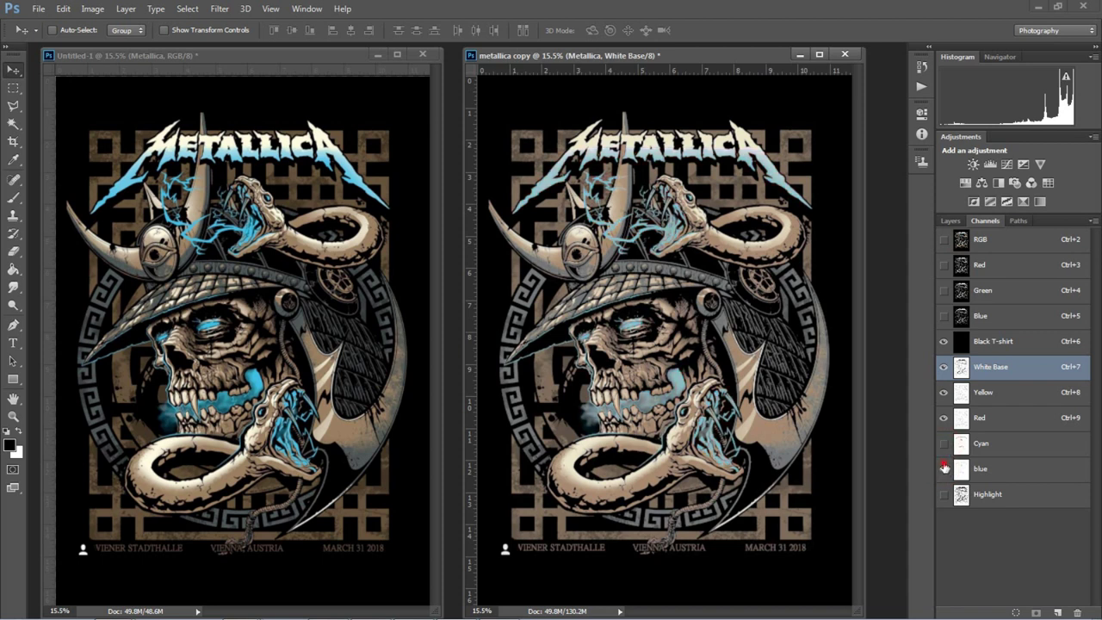
left_click(944, 444)
left_click(944, 470)
left_click(945, 494)
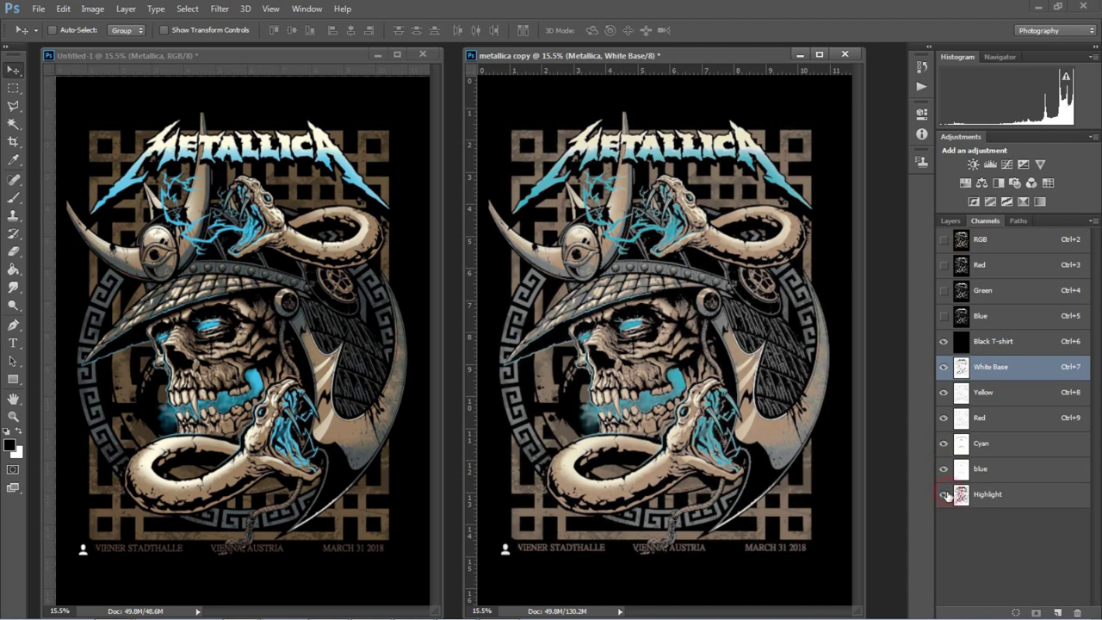
left_click(944, 494)
left_click(945, 494)
left_click(944, 494)
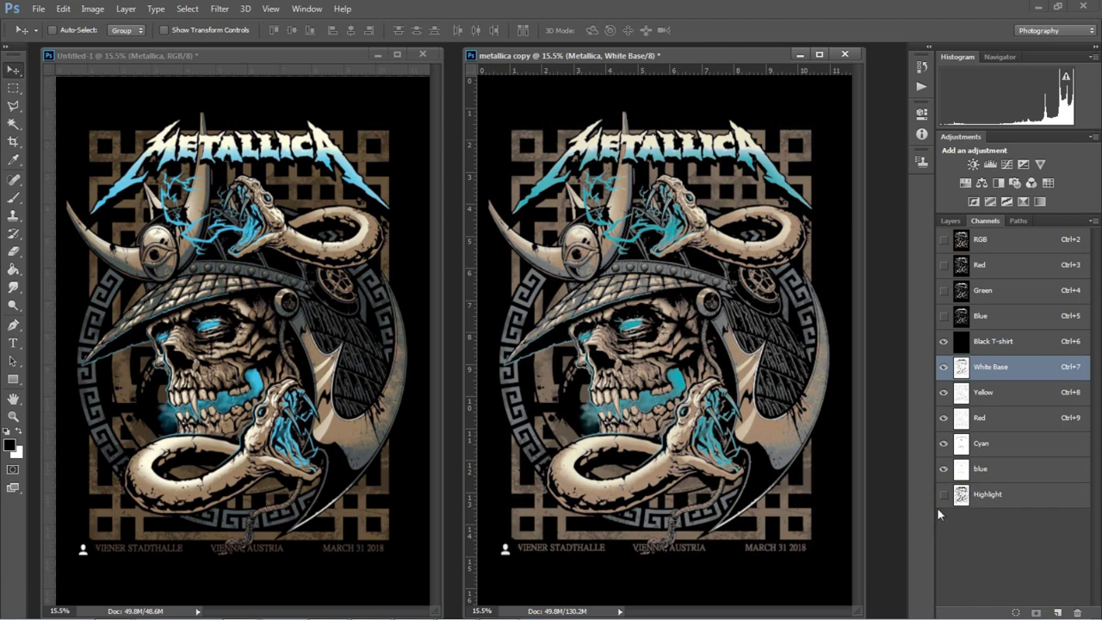
left_click(945, 496)
left_click(944, 497)
left_click(946, 497)
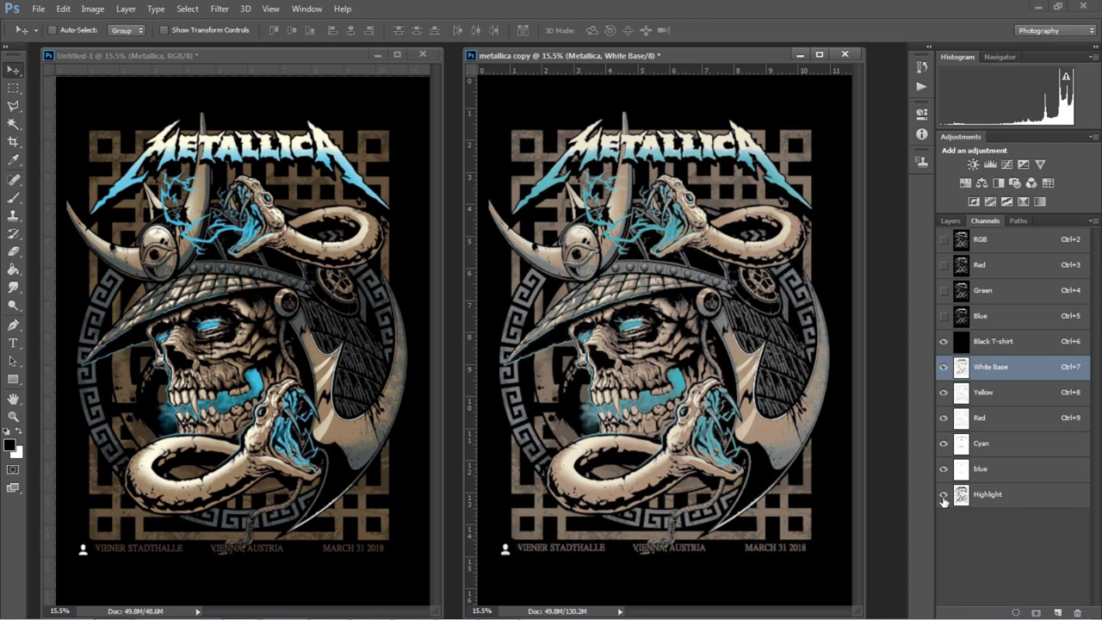
left_click(945, 498)
- Select the Highlight channel by itself
left_click(990, 500)
left_click(998, 469)
left_click(993, 498)
- Delete the Highlight channel, hide the RGB channels and show Black T-shirt
left_click(1077, 612)
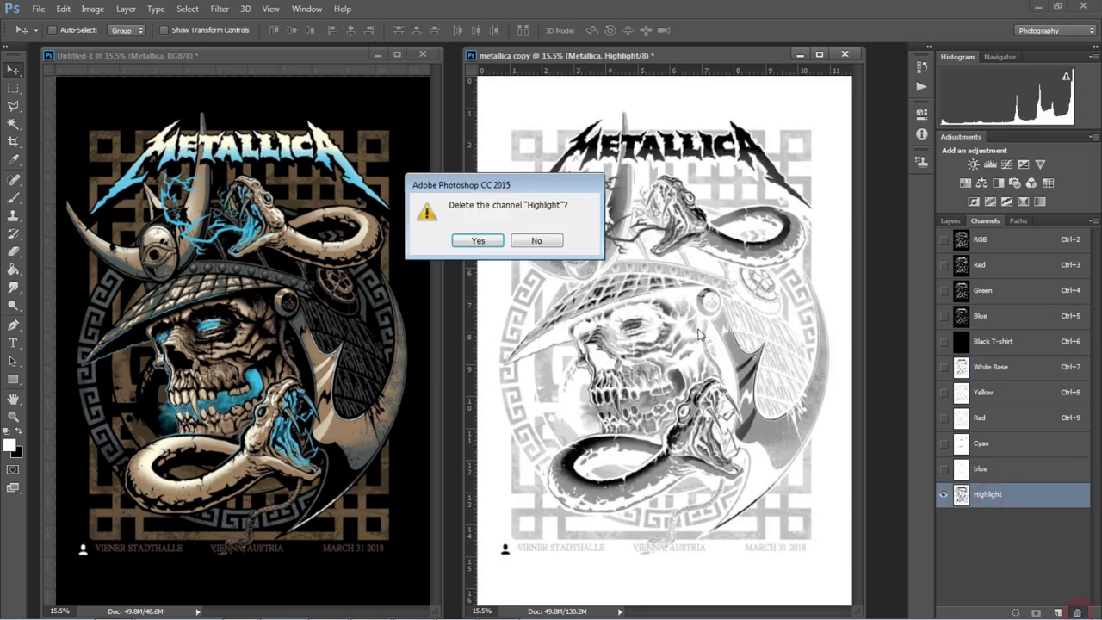
left_click(479, 241)
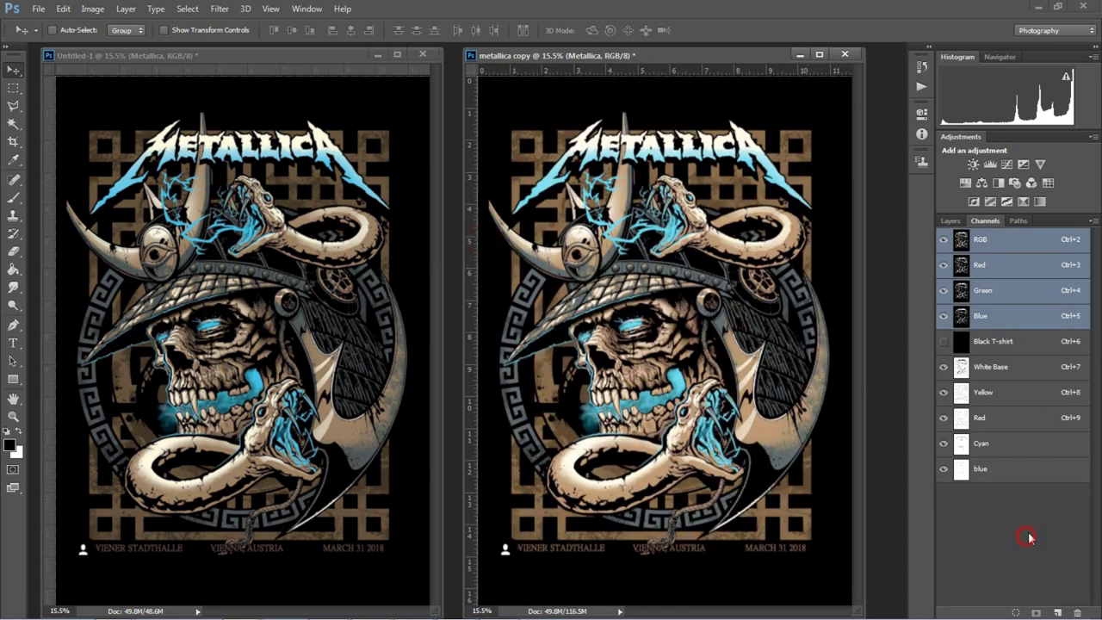
left_click(951, 220)
left_click(985, 220)
left_click_drag(944, 316, 945, 308)
left_click(944, 341)
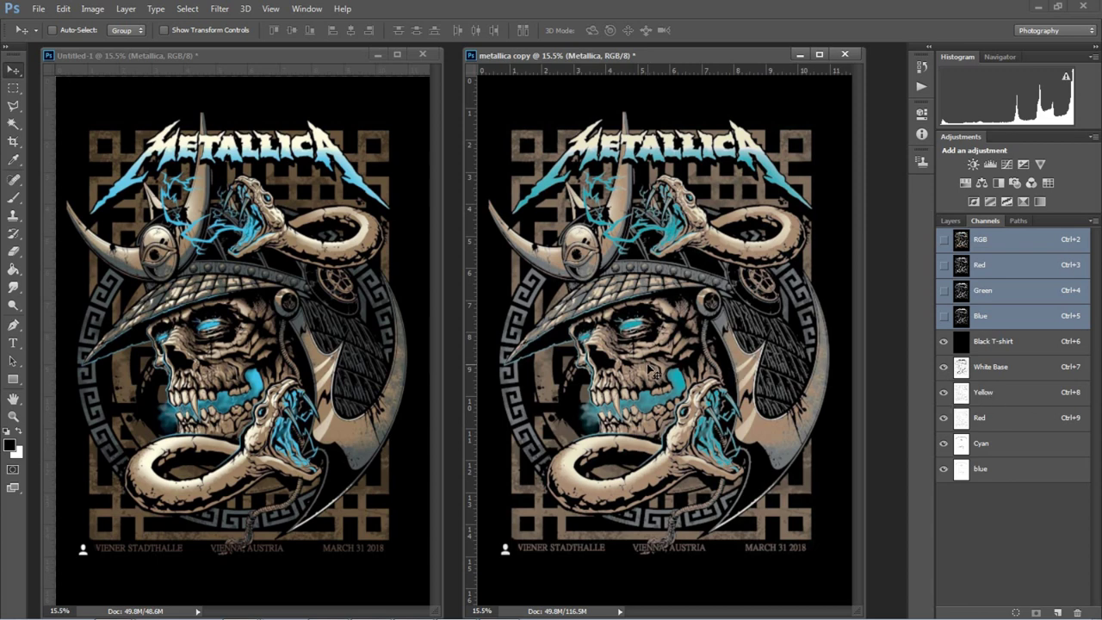
- Zoom in and refit the artwork, then close the Untitled-1 document
scroll(652, 370, "up", 5)
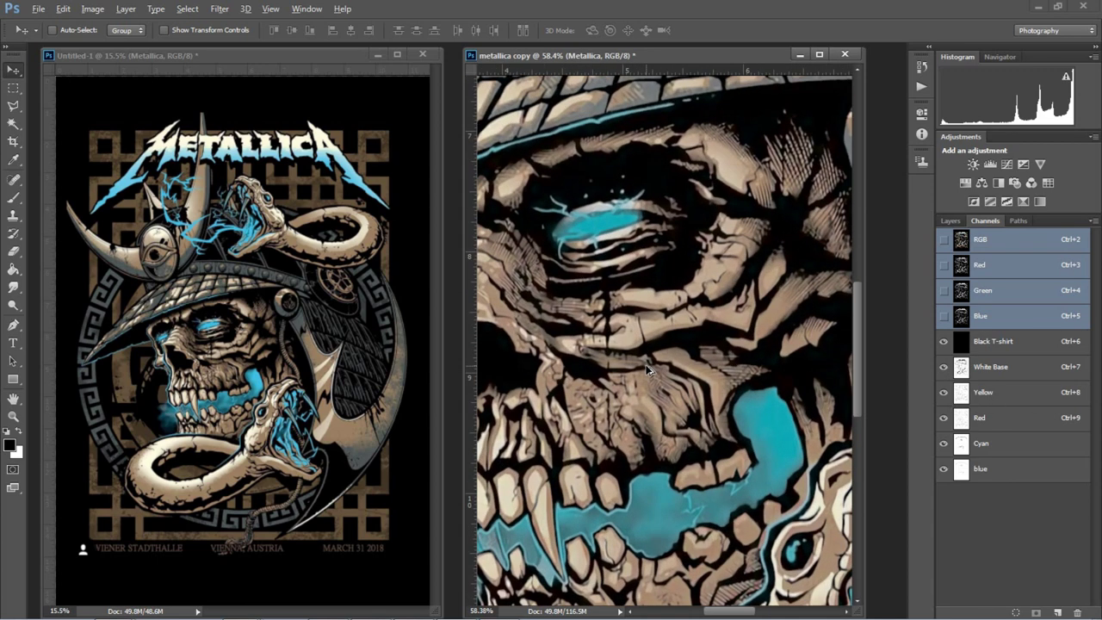
key("ctrl+0")
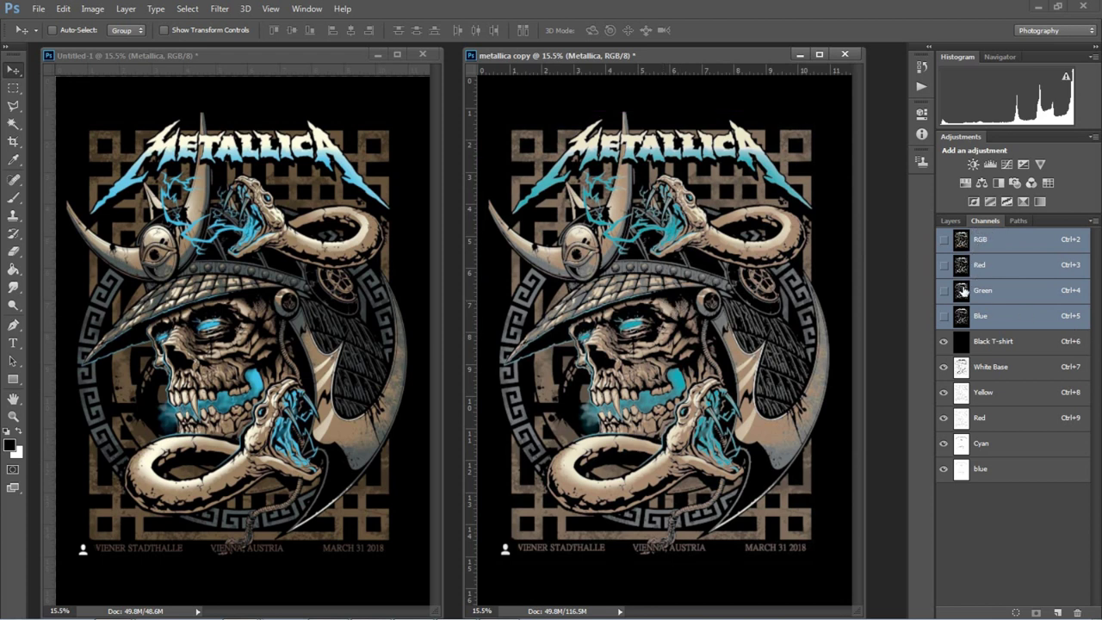
left_click(397, 54)
- Close Untitled-1 without saving, dock metallica copy as a tab, and select the RGB composite
left_click(421, 55)
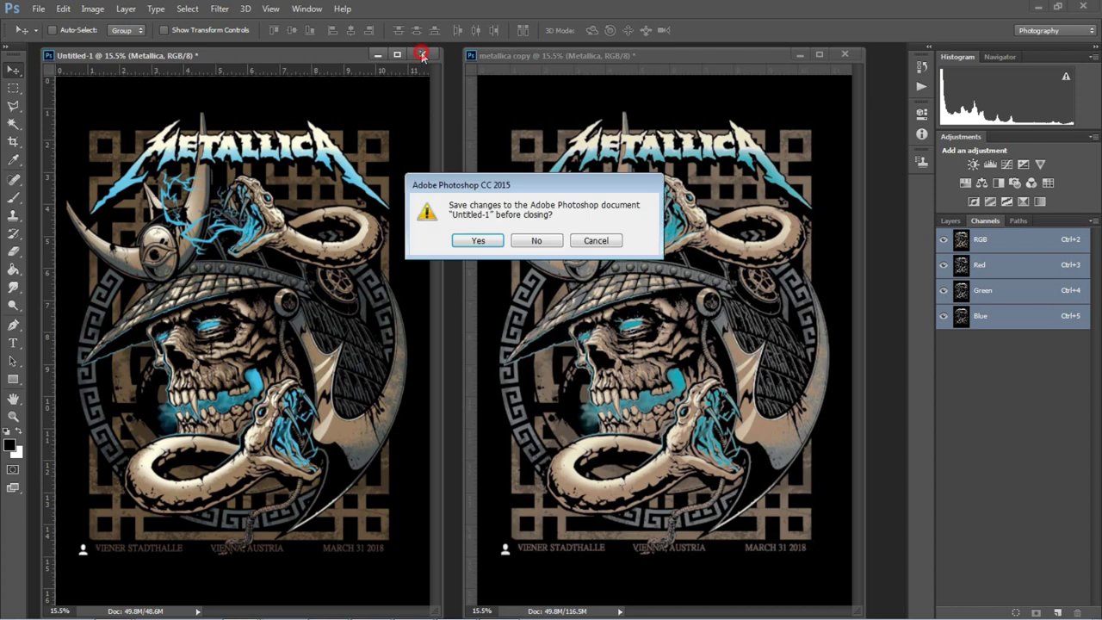
left_click(534, 244)
left_click_drag(633, 55, 550, 47)
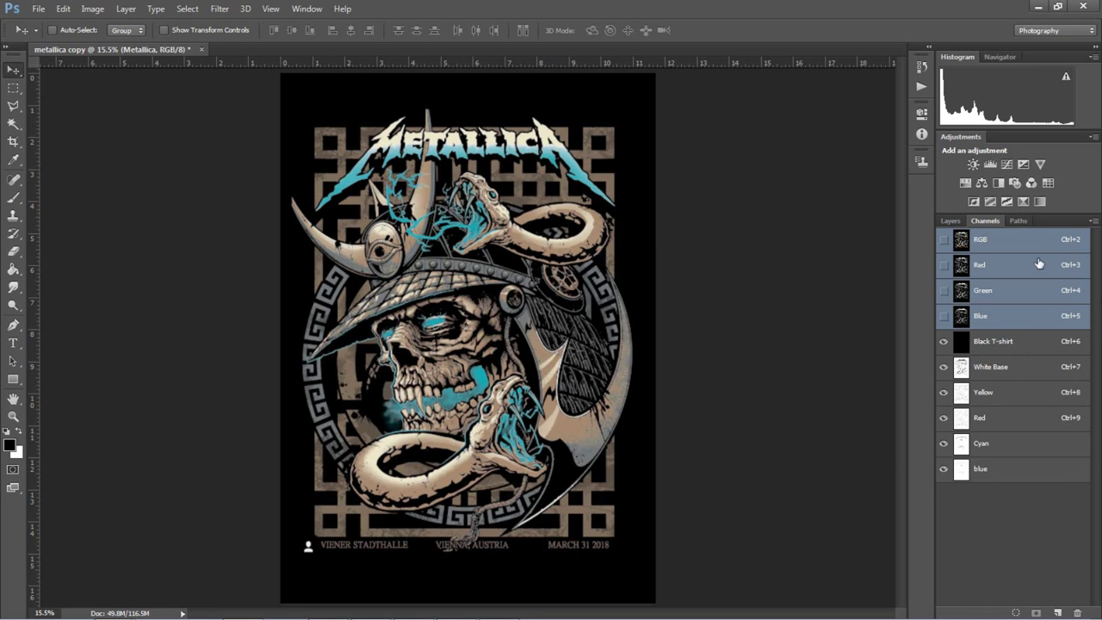
left_click(1010, 372)
left_click(1019, 242)
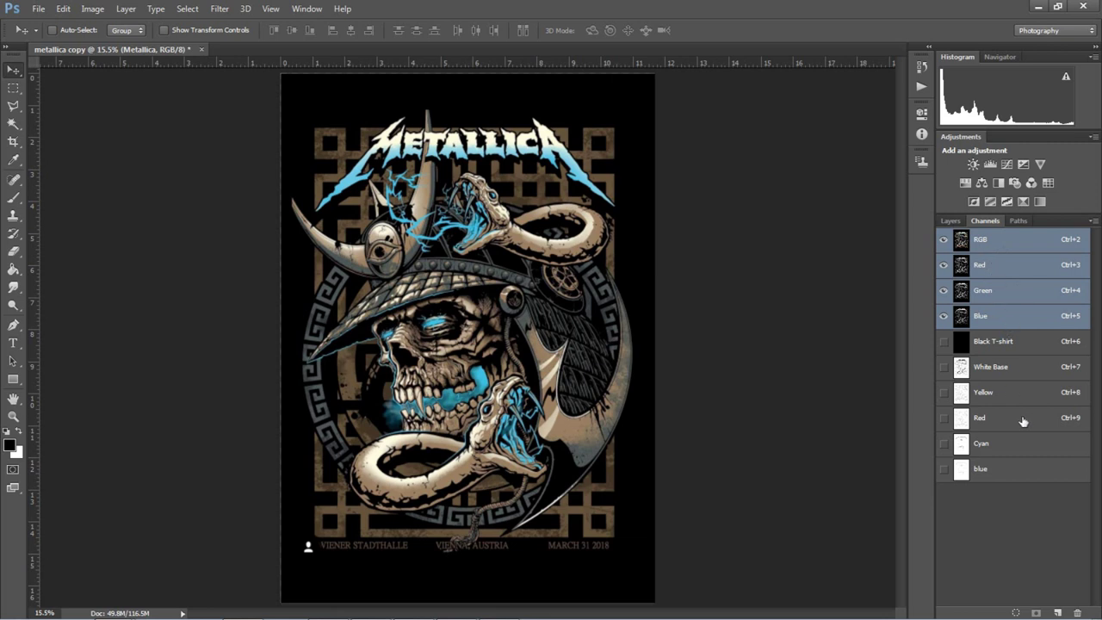
- Delete the RGB composite channels and the Black T-shirt channel
left_click(1077, 612)
left_click(487, 243)
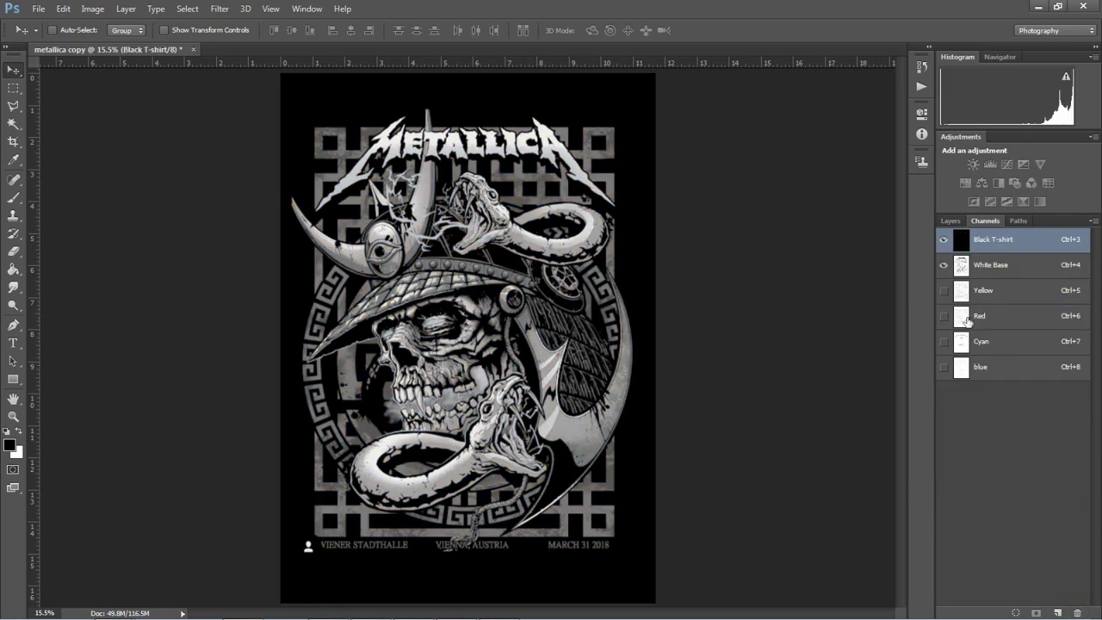
left_click(1003, 265)
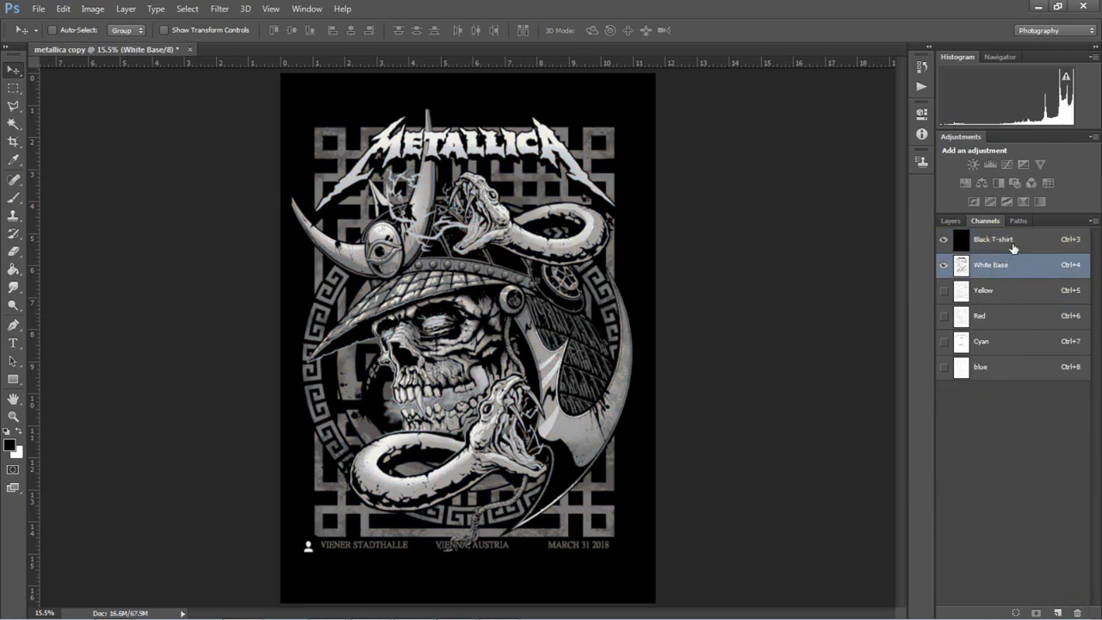
left_click(1014, 247)
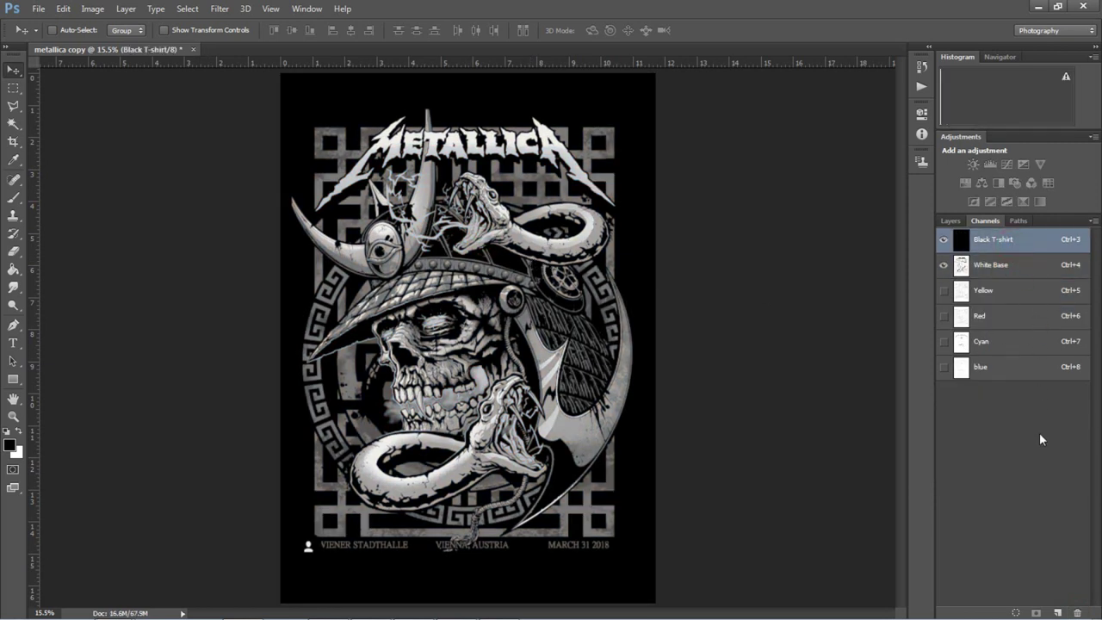
left_click(1079, 613)
left_click(556, 241)
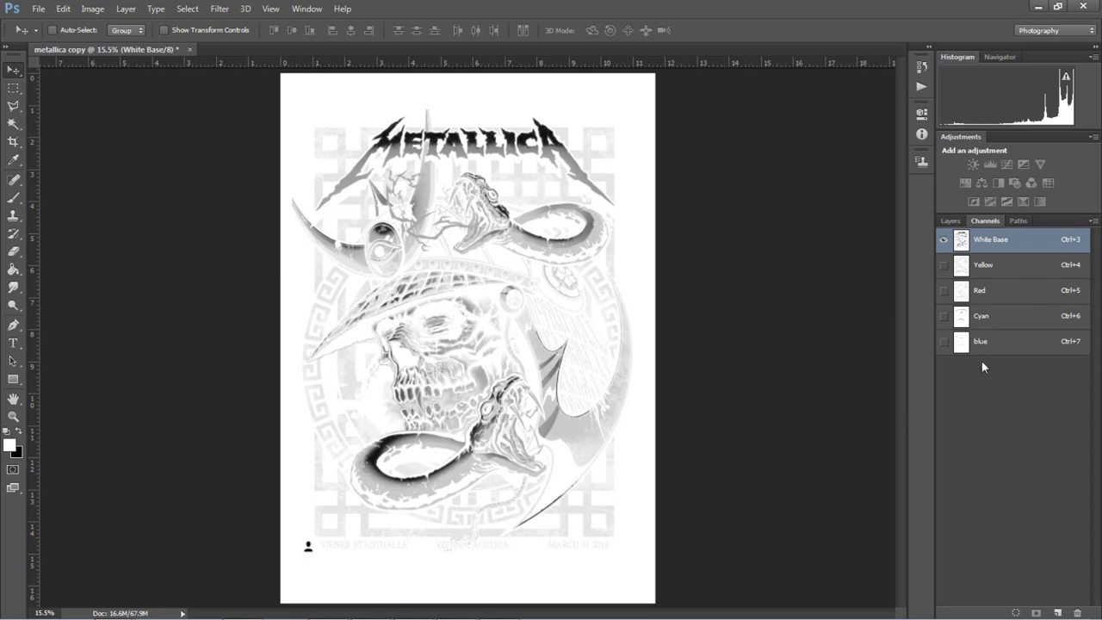
- Preview the Yellow, Red, Cyan and blue channels individually and open the Channels panel menu
left_click(999, 269)
left_click(999, 296)
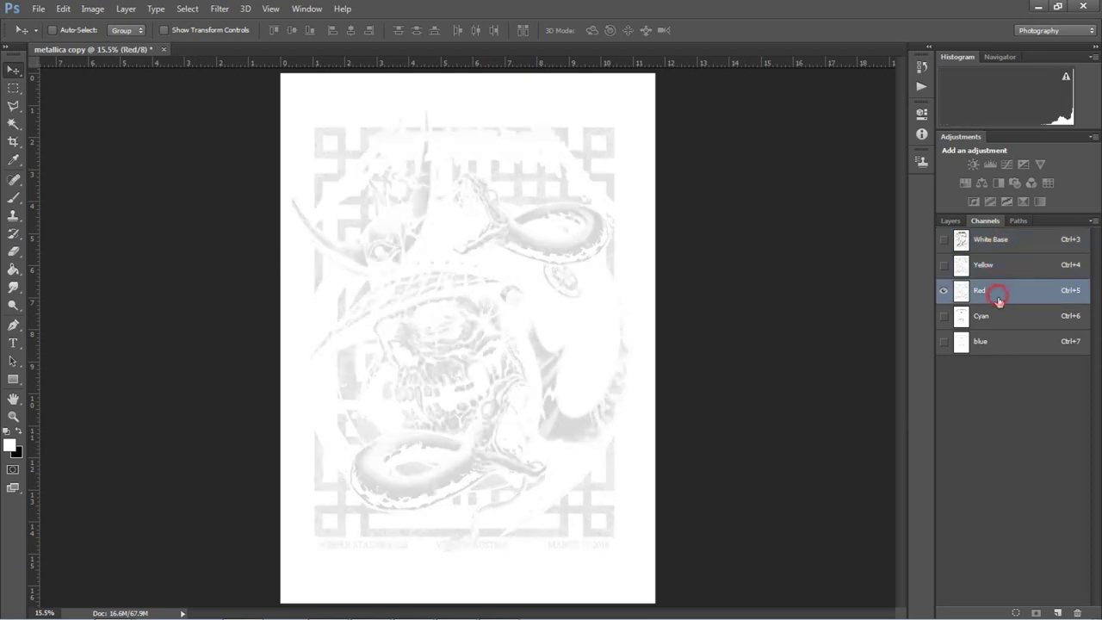
left_click(999, 321)
left_click(1000, 350)
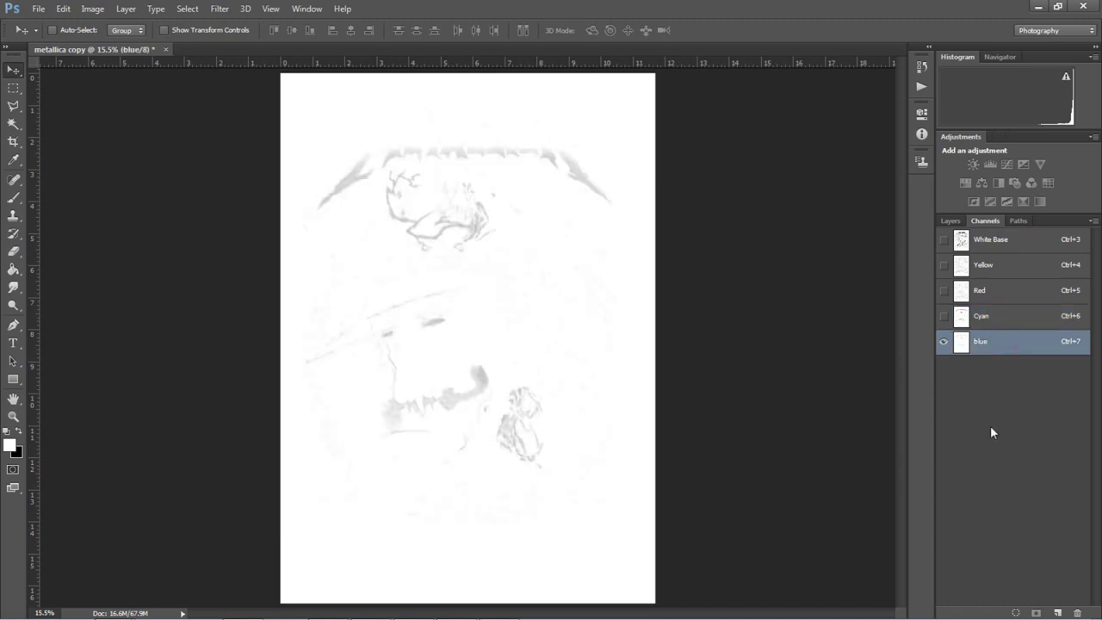
left_click(1090, 222)
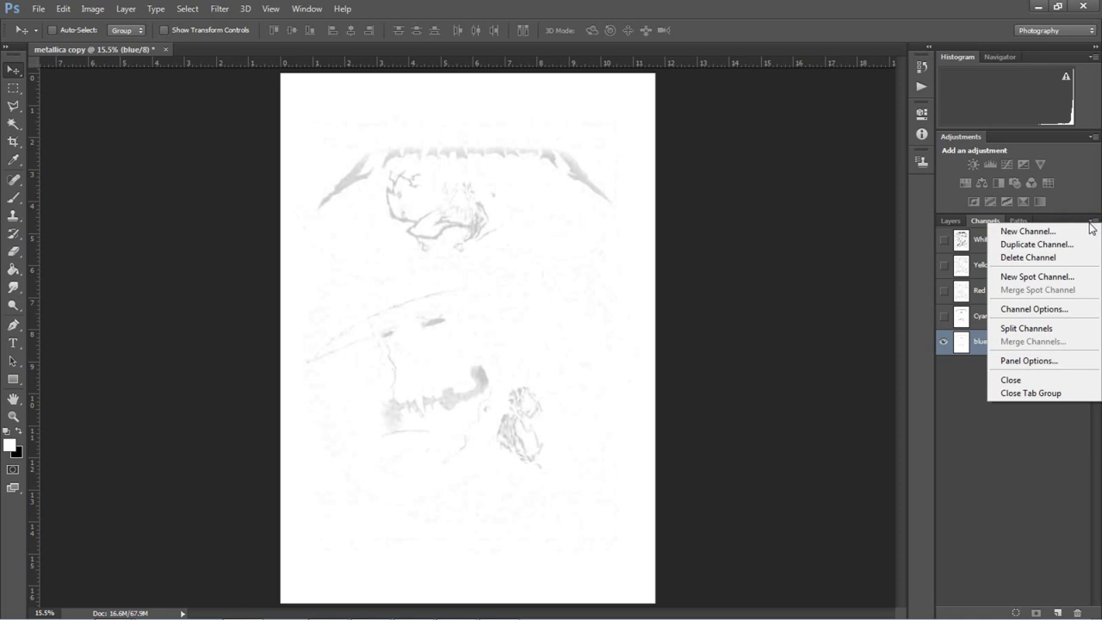
- Split Channels into five grayscale documents and dock them all as tabs
left_click(1041, 335)
left_click_drag(252, 118, 478, 51)
left_click(274, 102)
left_click_drag(274, 102, 438, 49)
left_click_drag(244, 68, 569, 53)
left_click_drag(225, 50, 745, 51)
left_click(379, 155)
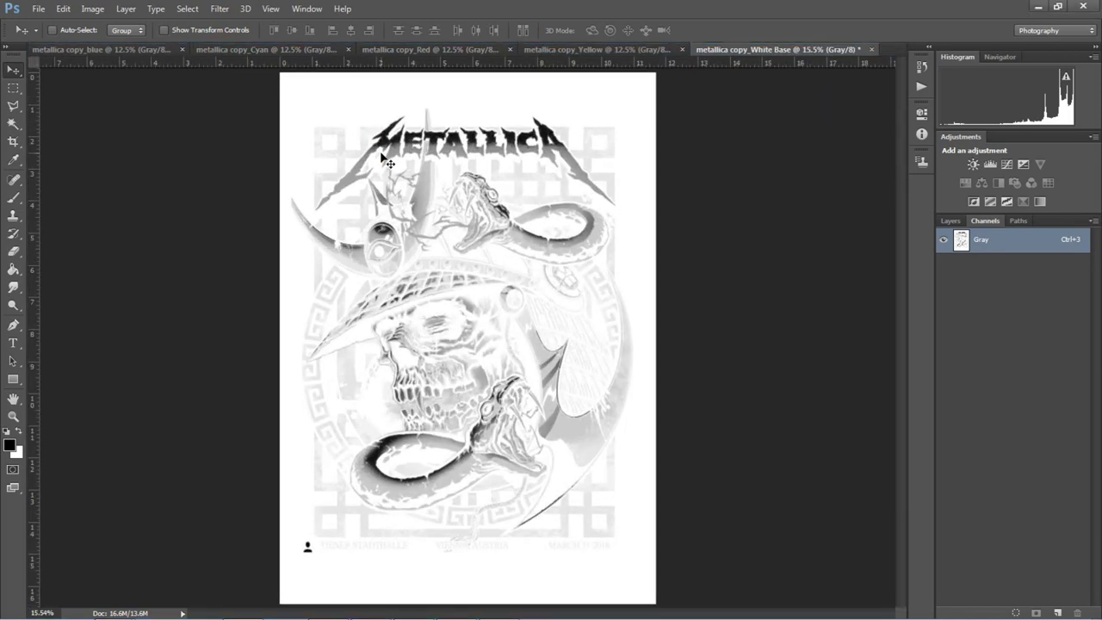
- Zoom the Yellow, Red, Cyan and blue documents in to about 15.5%
left_click(569, 49)
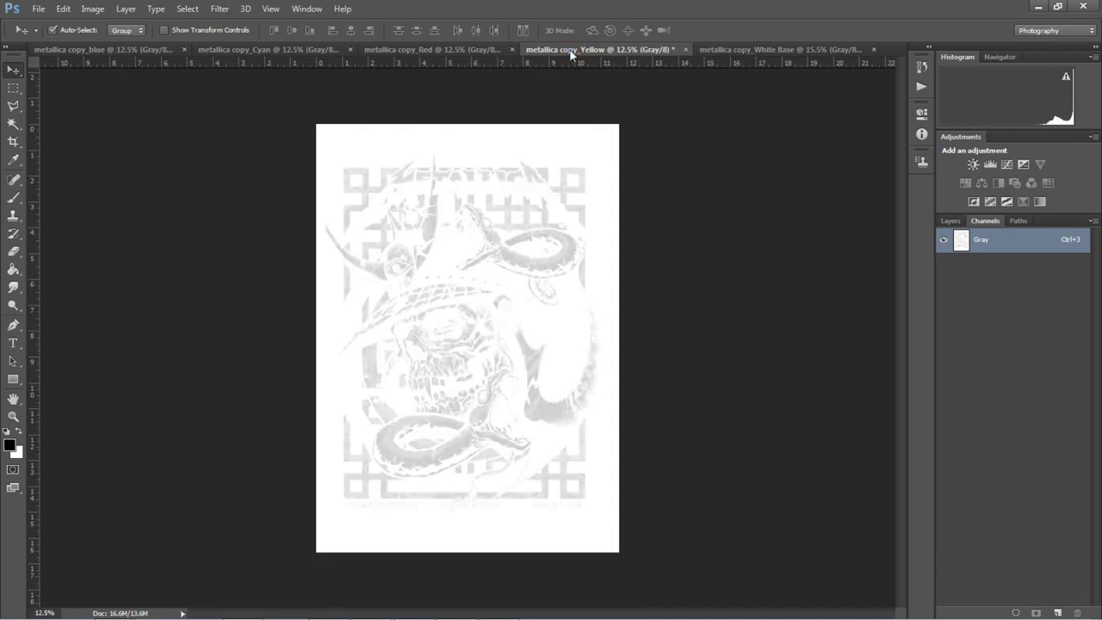
key("ctrl+plus")
left_click(457, 50)
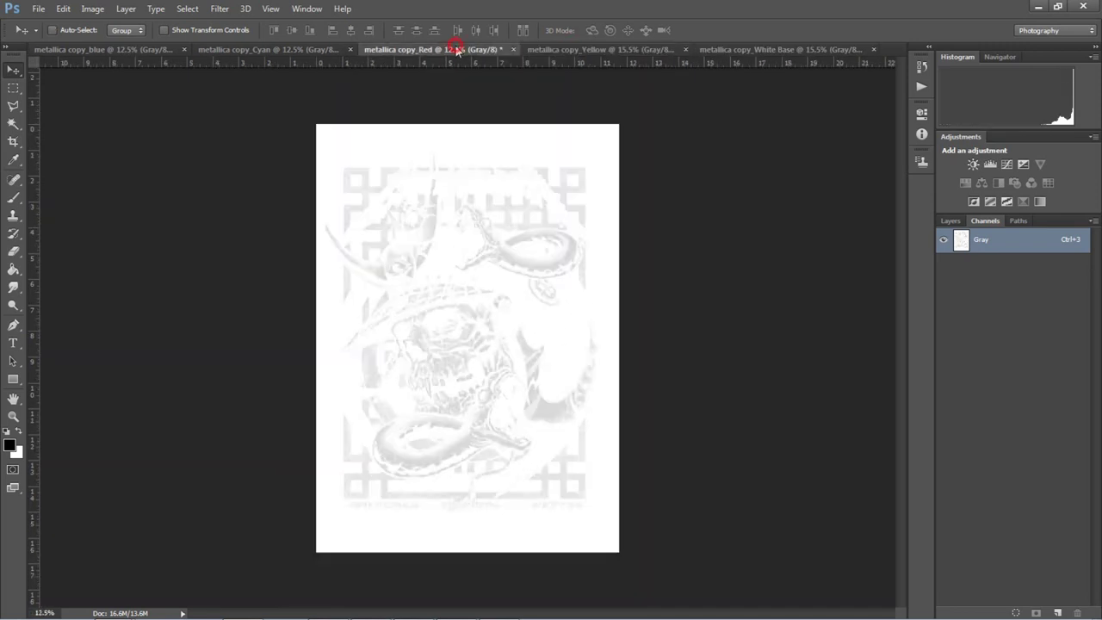
key("ctrl+plus")
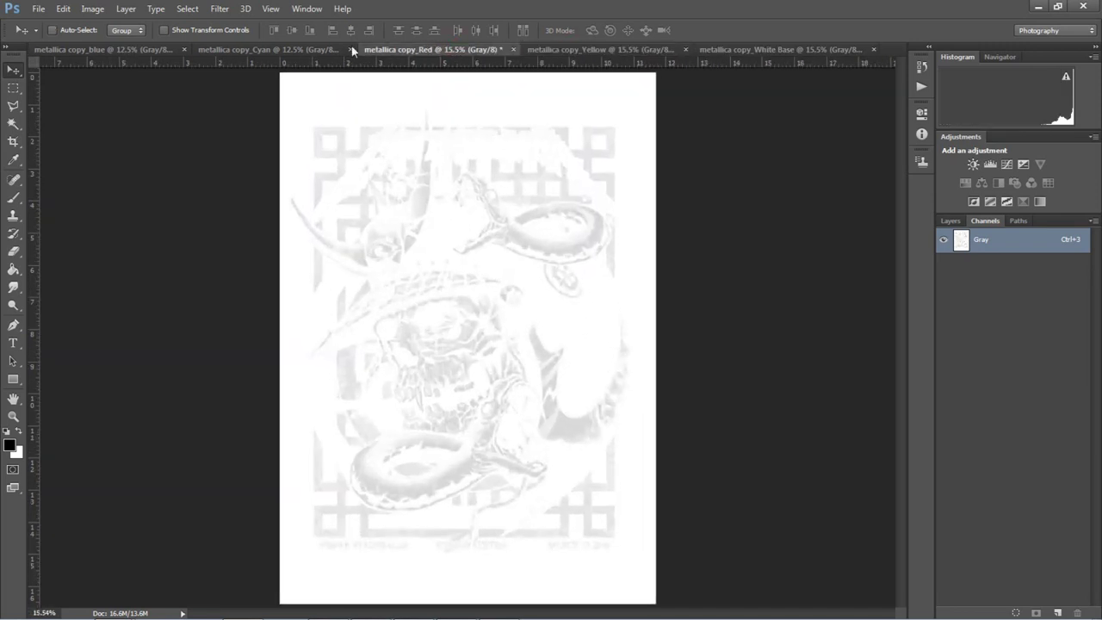
left_click(272, 50)
key("ctrl+plus")
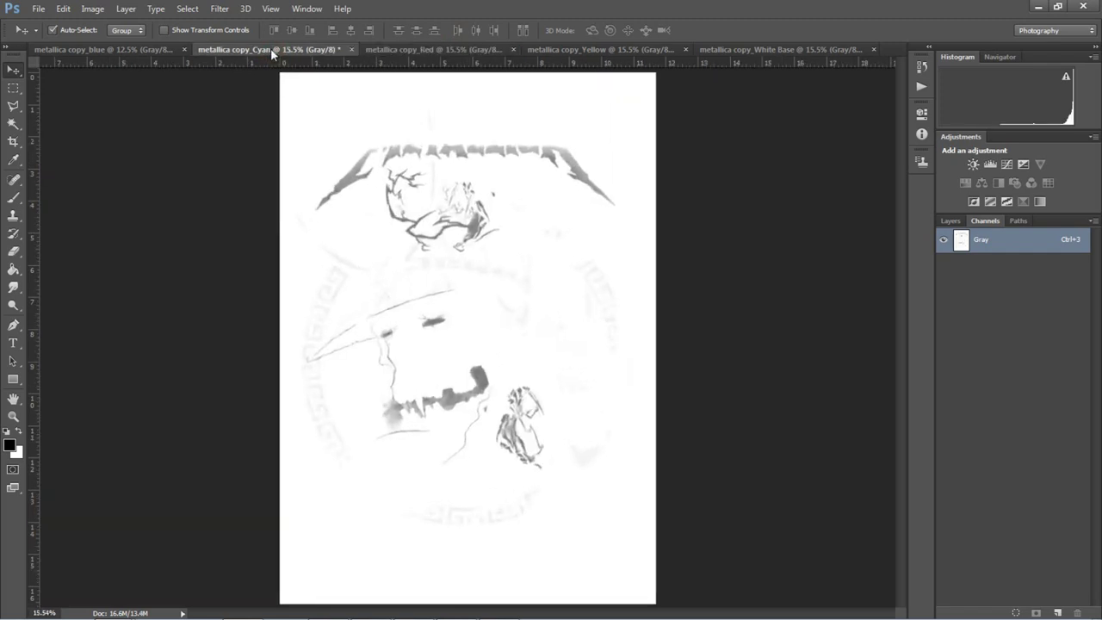
left_click(125, 50)
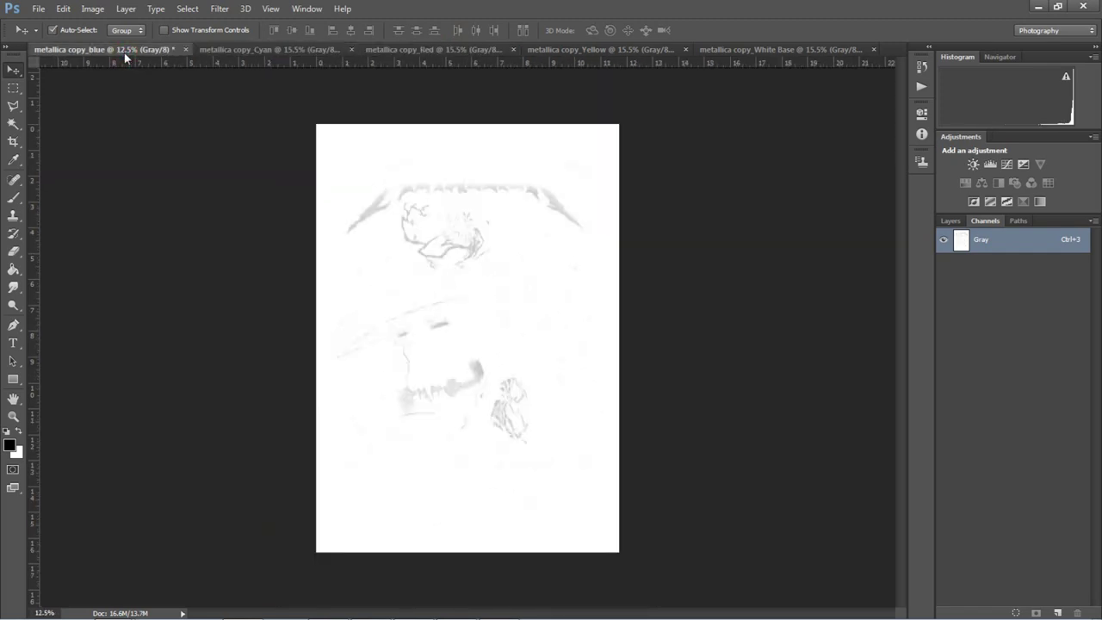
key("ctrl+plus")
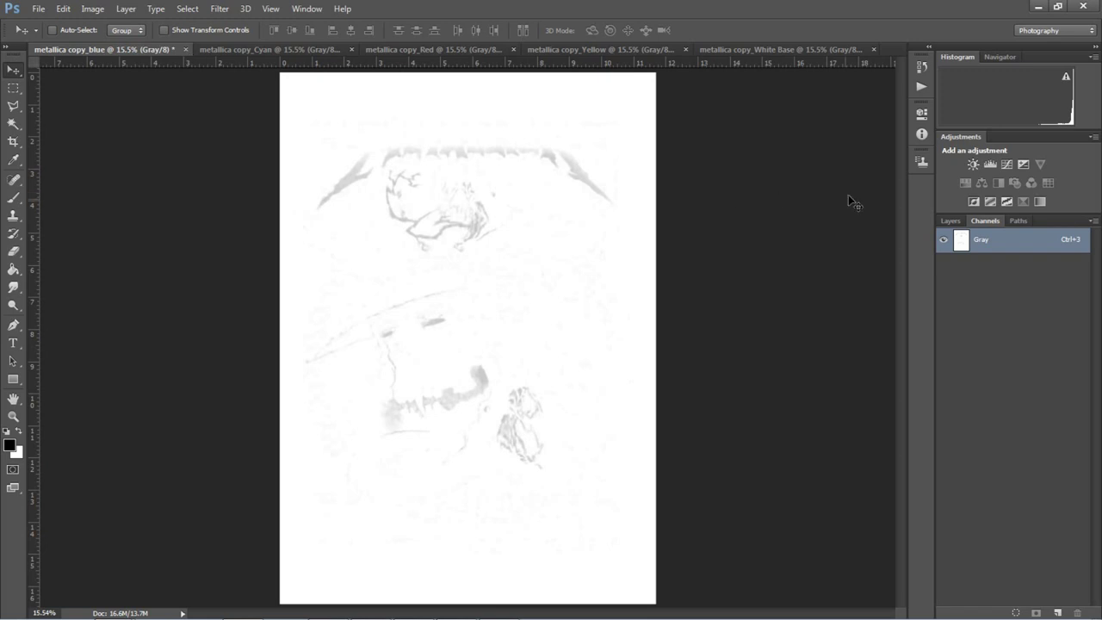
- Review each grayscale document in turn, ending on the White Base tab
left_click(811, 49)
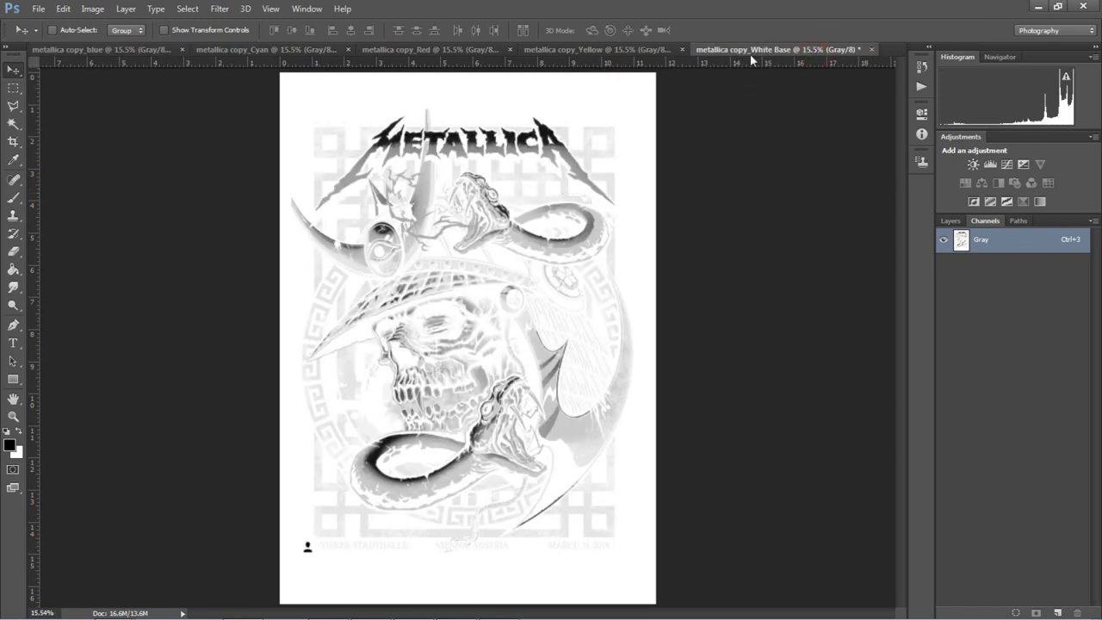
left_click(614, 50)
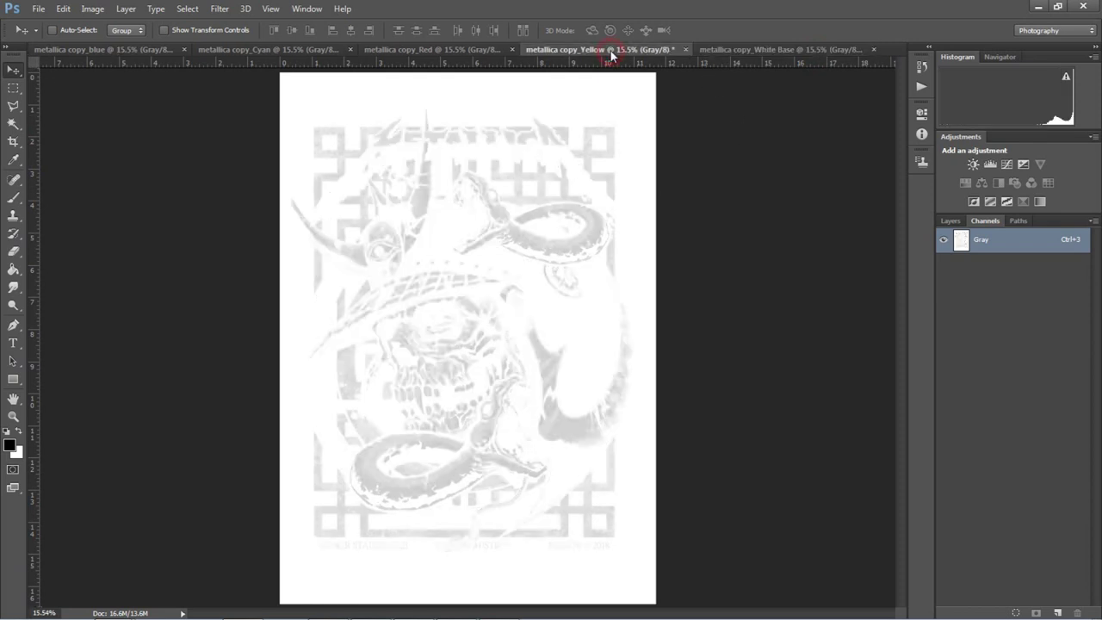
left_click(441, 52)
left_click(265, 49)
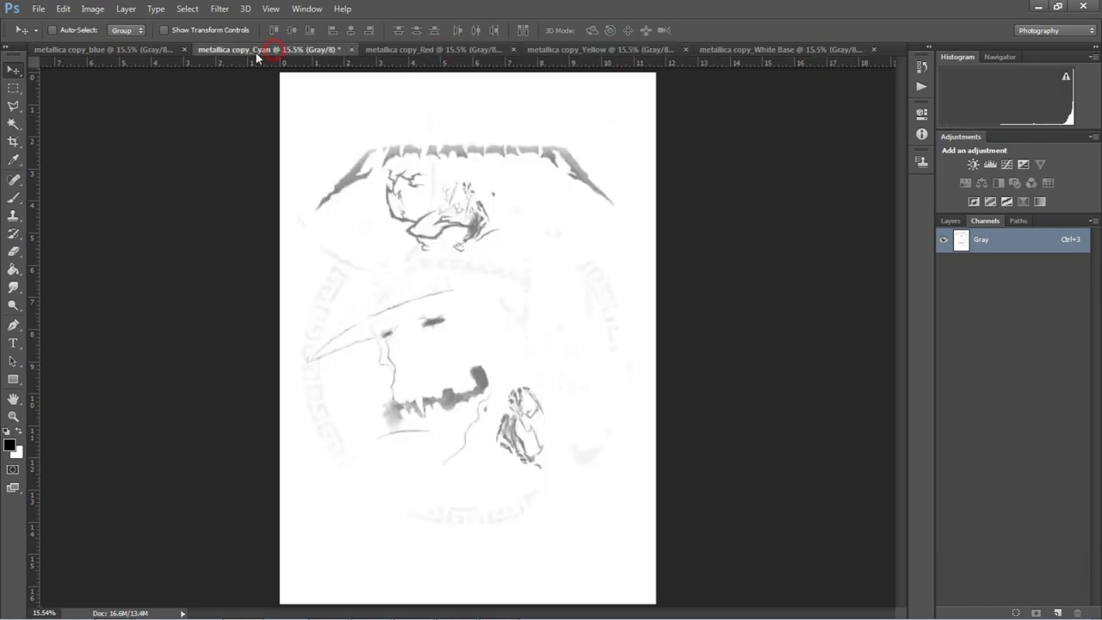
left_click(146, 52)
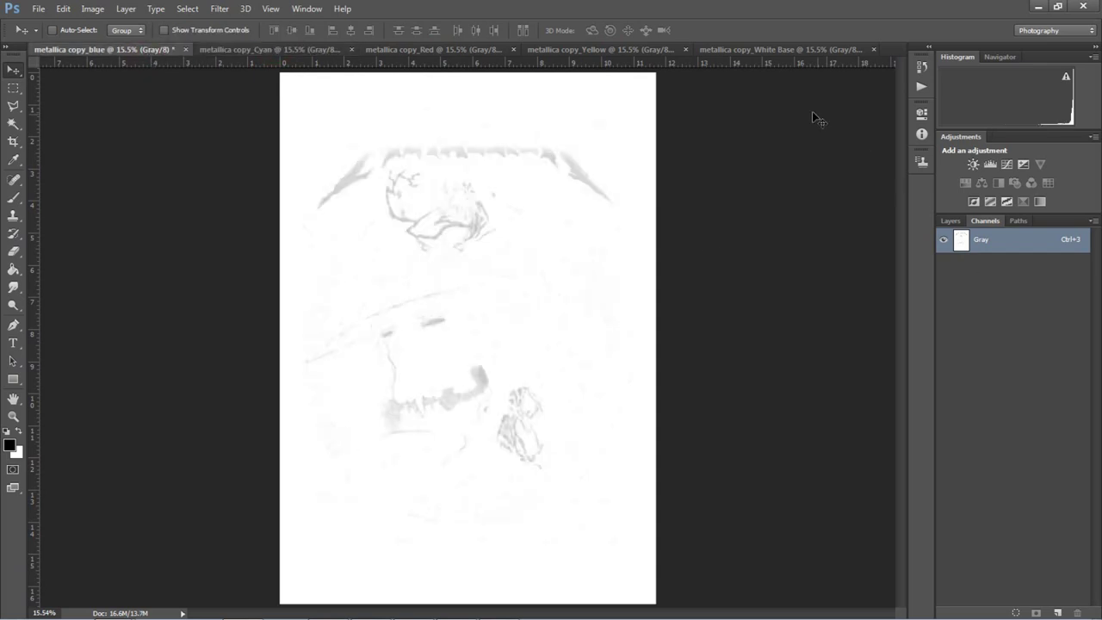
left_click(801, 50)
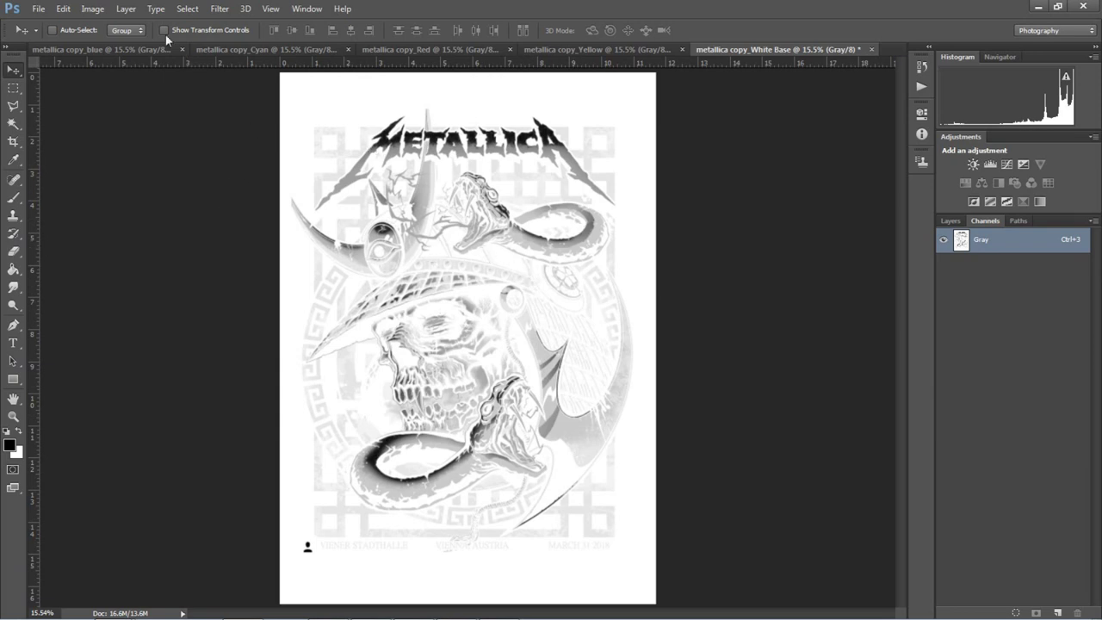
- Convert White Base to Bitmap using the Halftone Screen method with a new output resolution
left_click(89, 10)
mouse_move(91, 25)
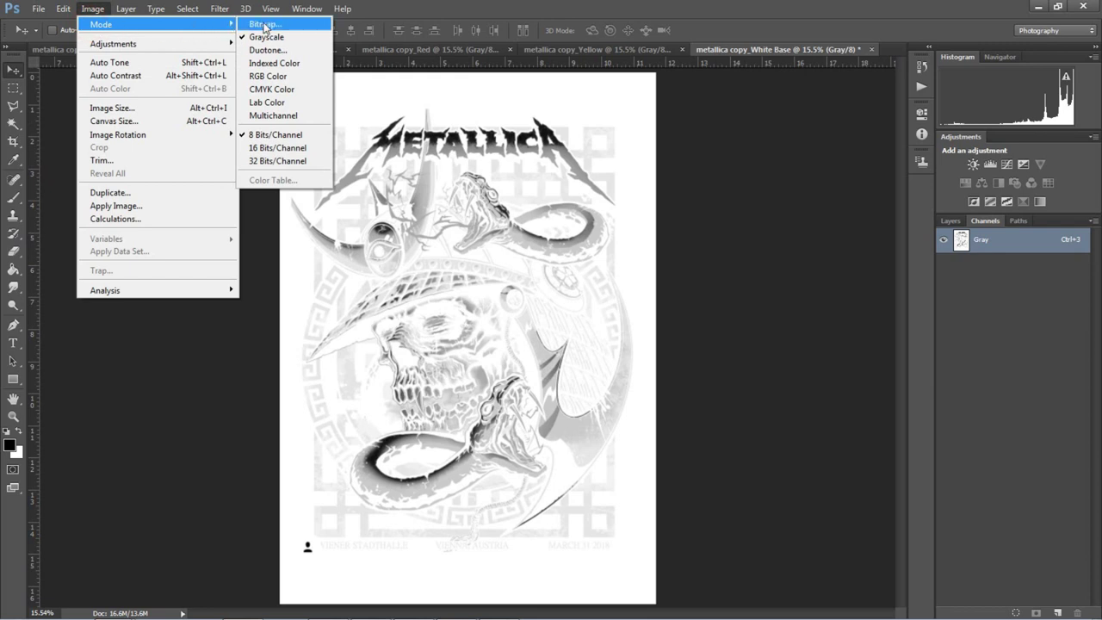
left_click(262, 24)
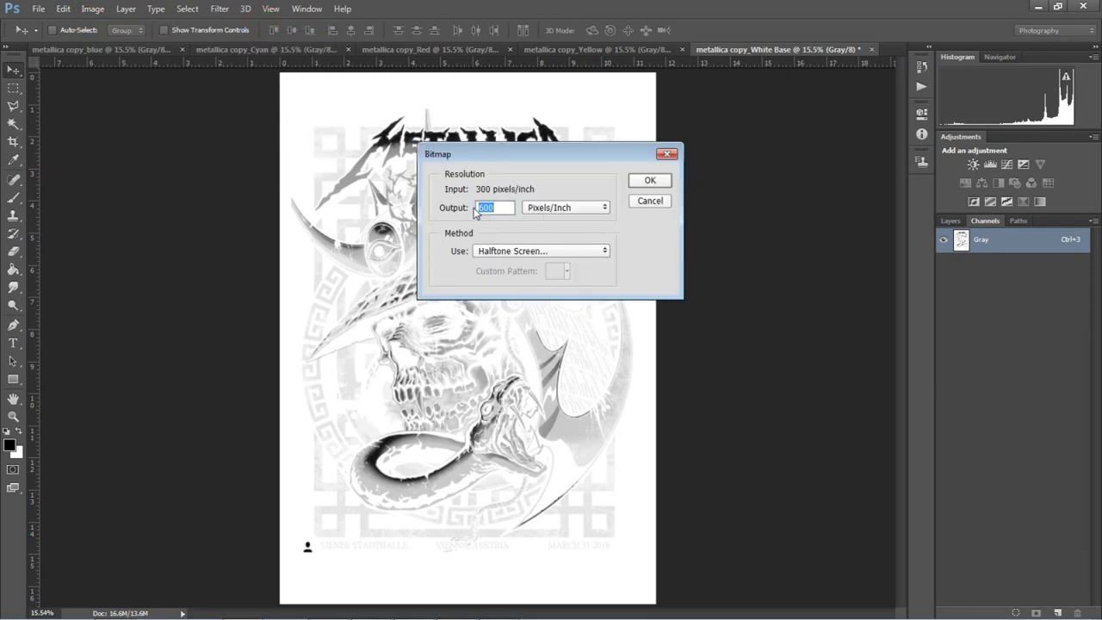
left_click(536, 252)
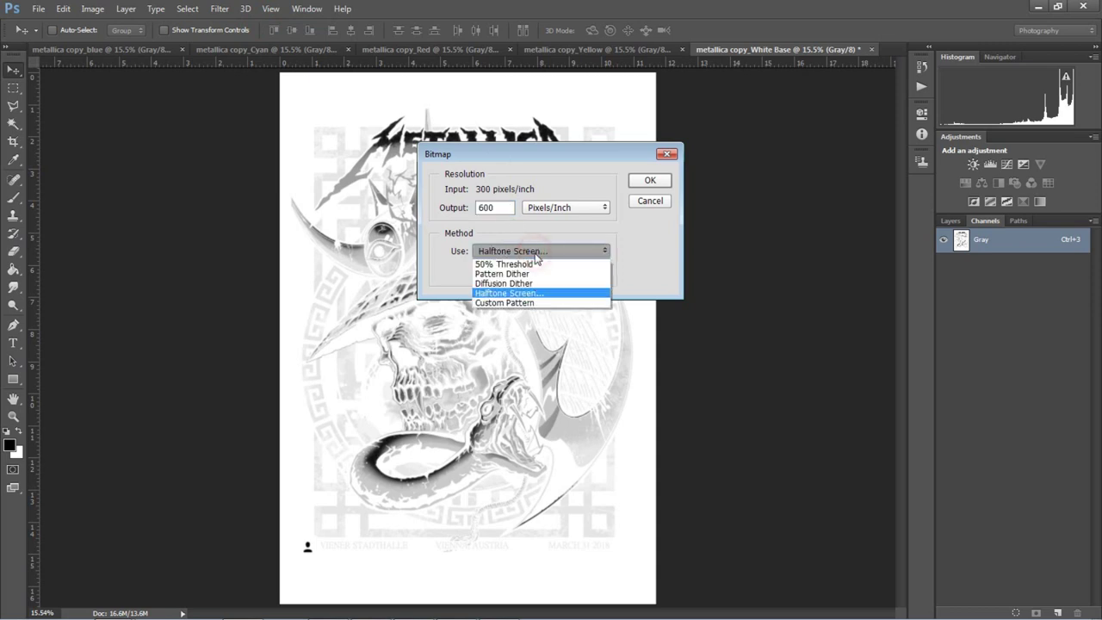
left_click(517, 294)
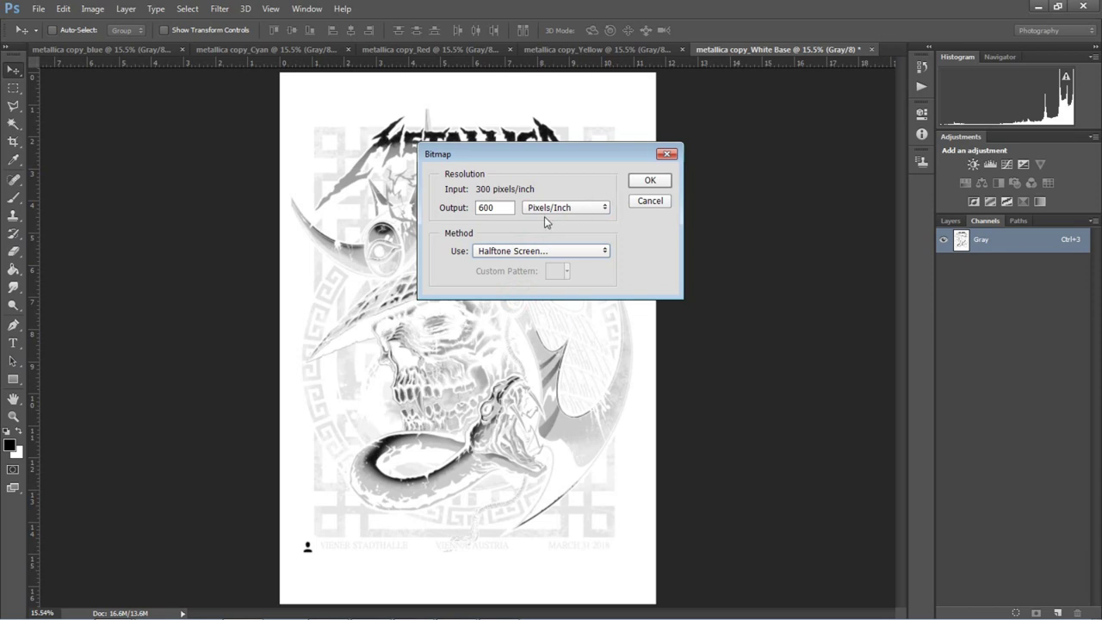
double_click(498, 209)
type("1")
left_click(650, 182)
- Set the halftone screen to 45 lines/inch, 22.5° angle, round dots
left_click_drag(629, 164, 838, 173)
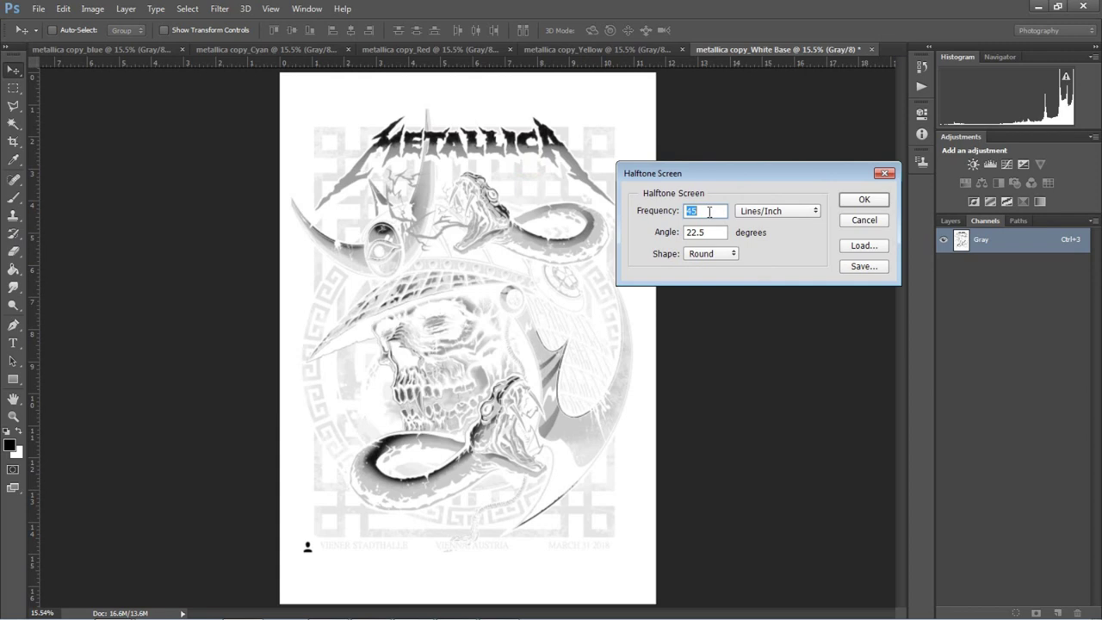
left_click(709, 211)
double_click(713, 233)
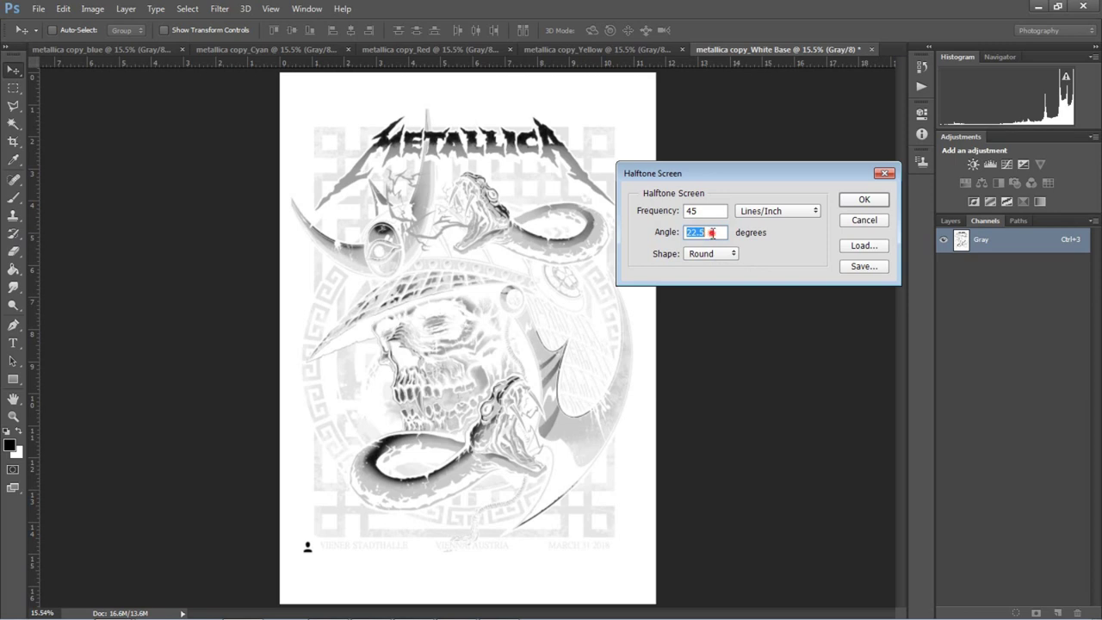
left_click(714, 211)
double_click(714, 234)
left_click(704, 237)
left_click(849, 203)
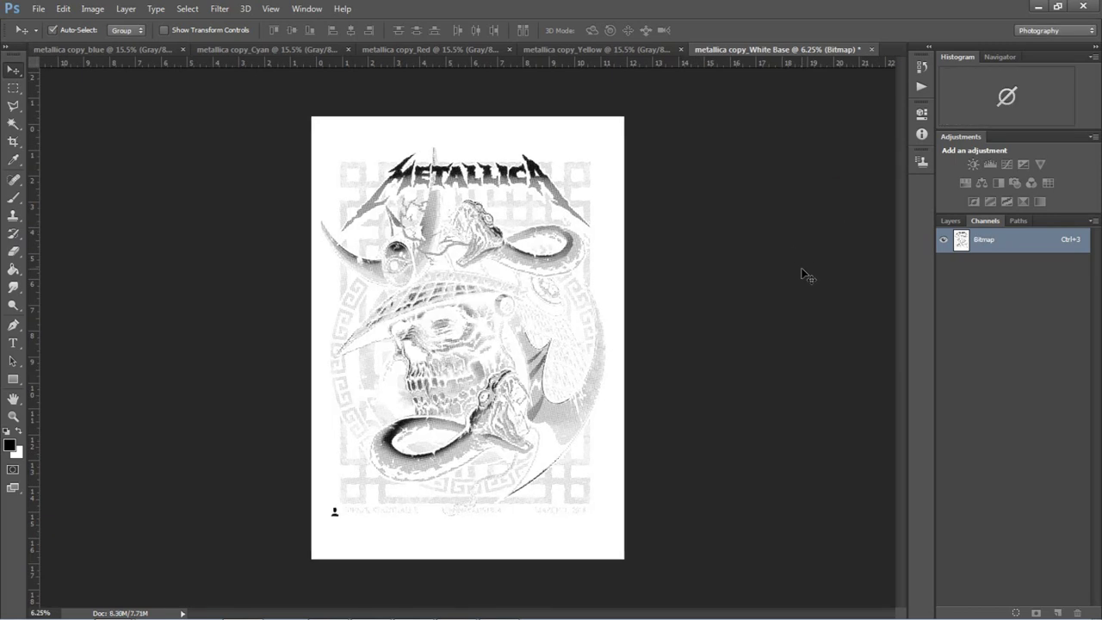
- Zoom in to inspect the White Base halftone dots, then bring up the Yellow document
key("ctrl+0")
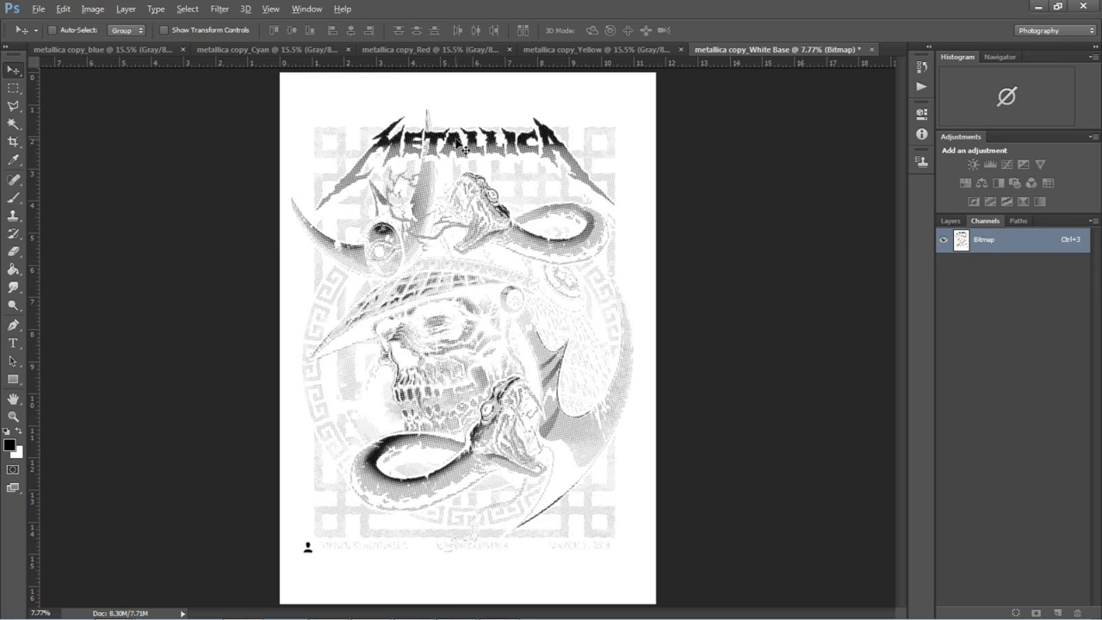
scroll(466, 148, "up", 5)
scroll(510, 164, "up", 3)
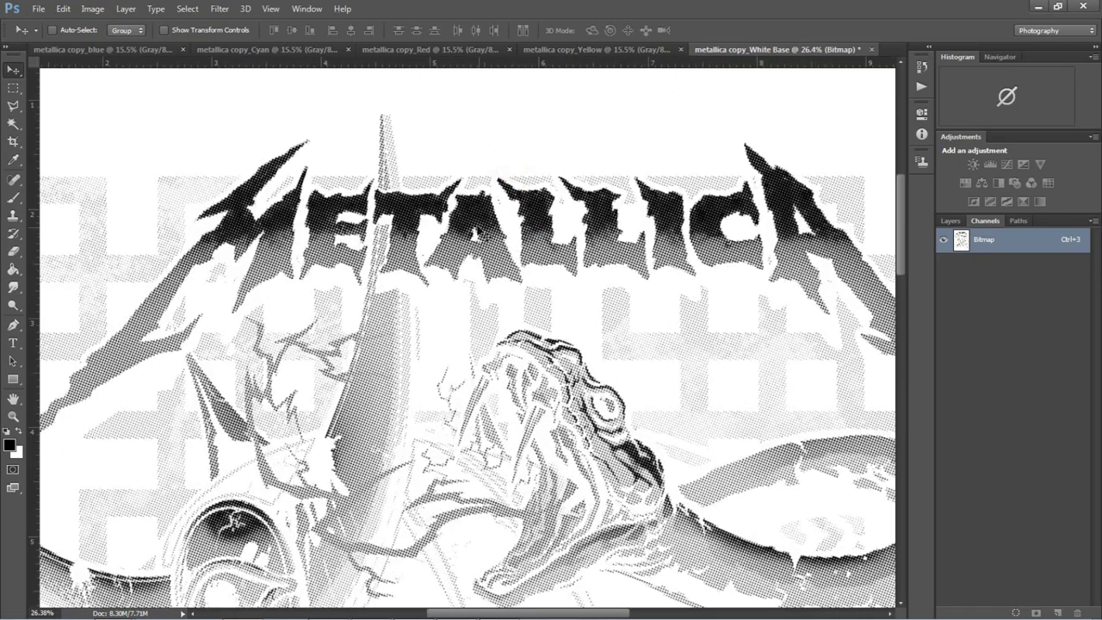
scroll(330, 172, "up", 1)
scroll(517, 403, "down", 5)
scroll(517, 403, "up", 3)
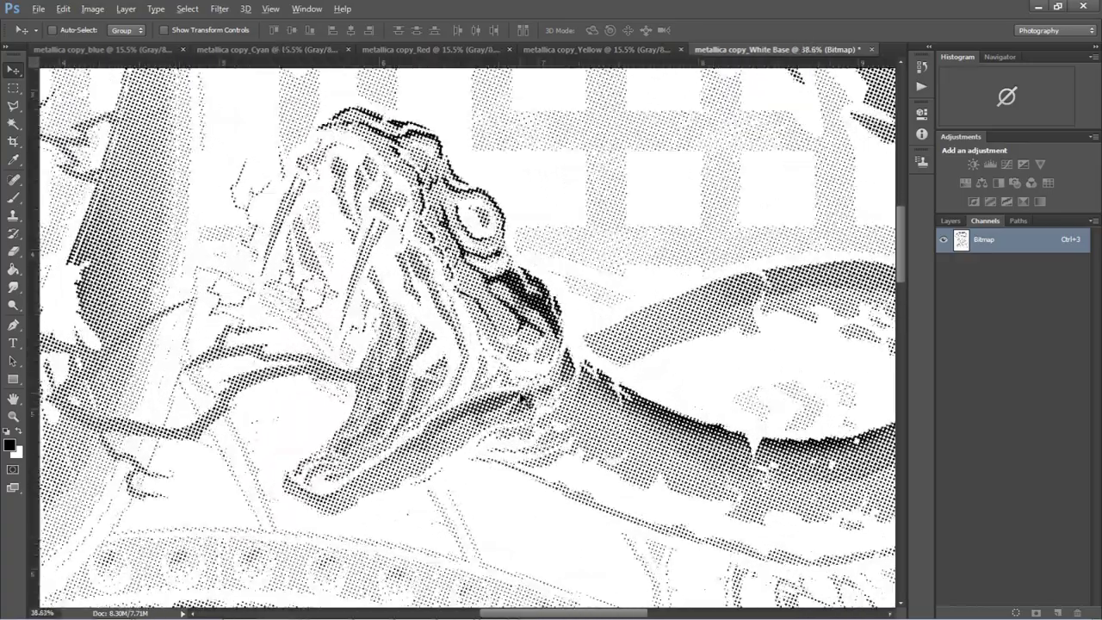
scroll(521, 405, "down", 2)
scroll(527, 412, "down", 3)
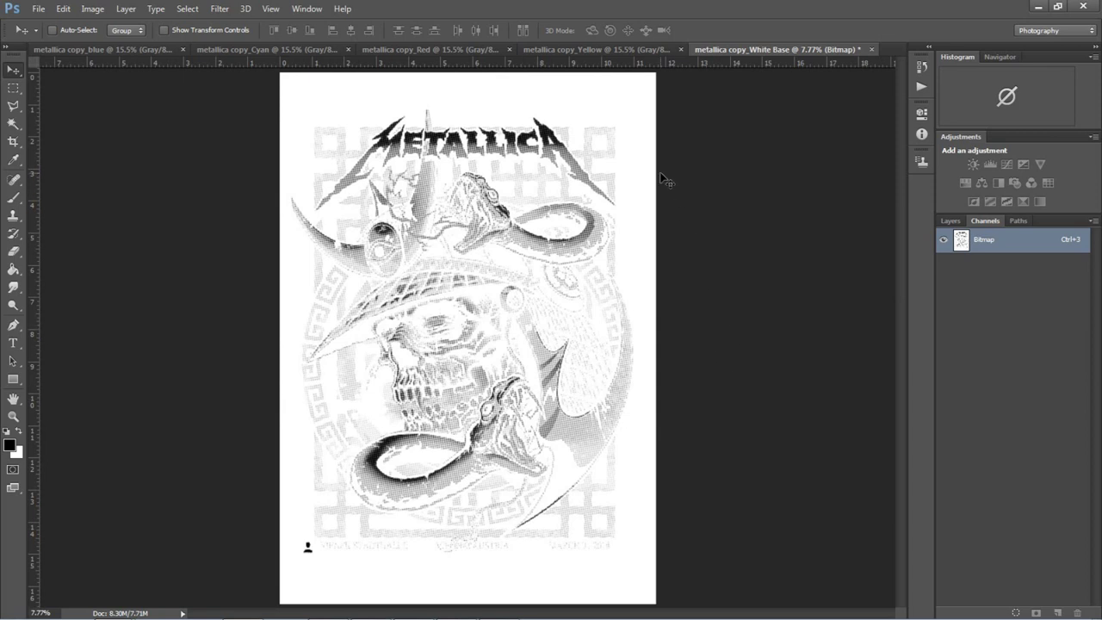
left_click(597, 49)
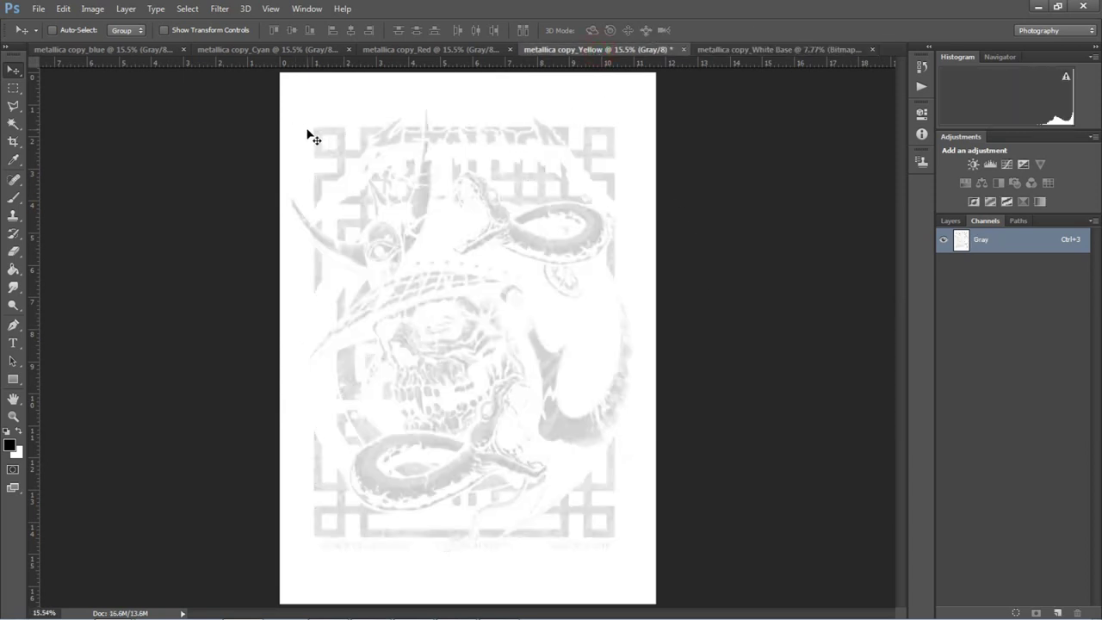
- Convert Yellow to a 45 lpi, 22.5° round-dot halftone bitmap and fit it on screen
left_click(92, 9)
mouse_move(161, 24)
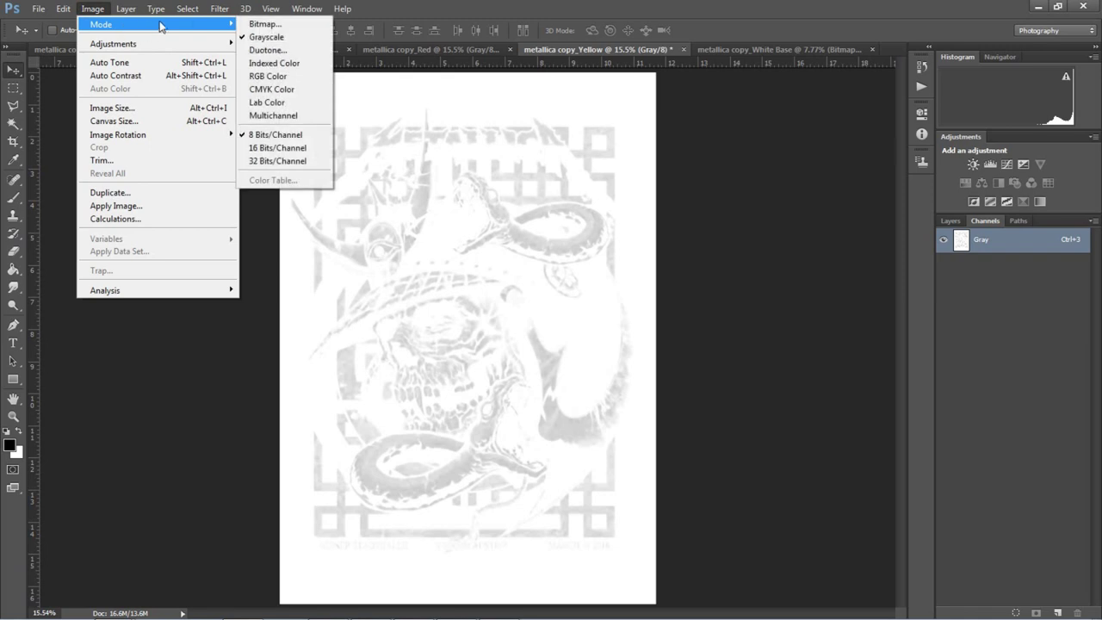
left_click(250, 24)
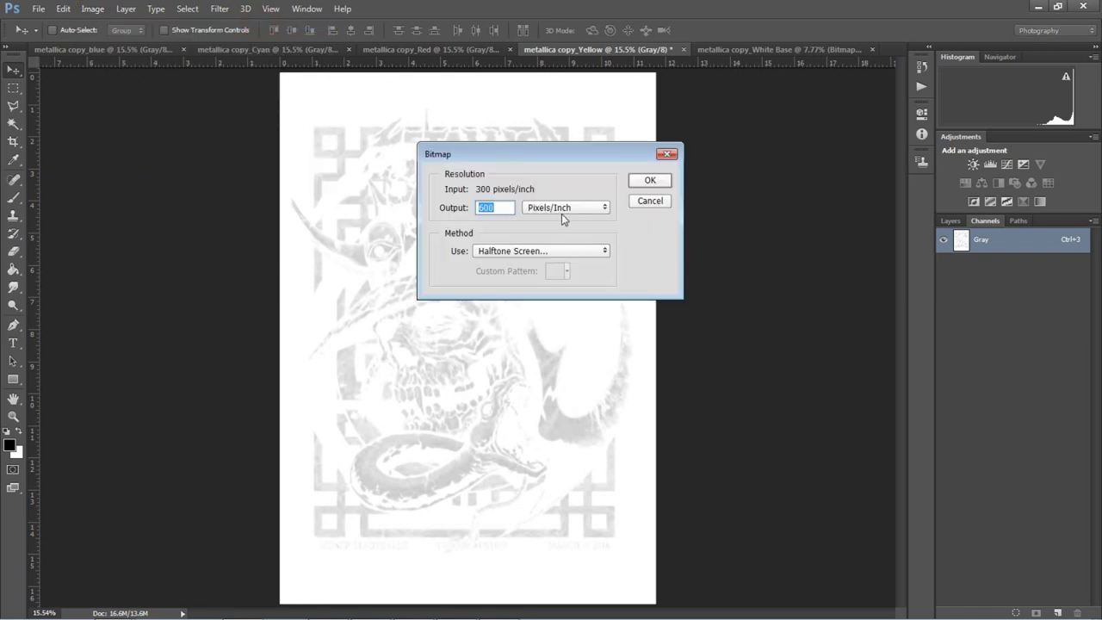
left_click(642, 181)
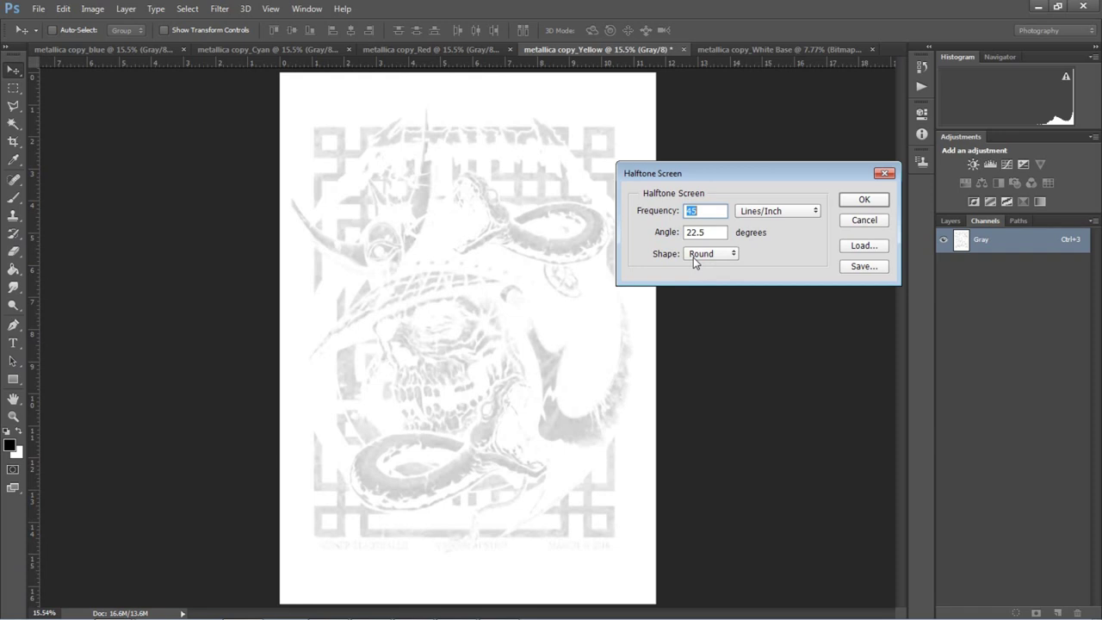
left_click(862, 200)
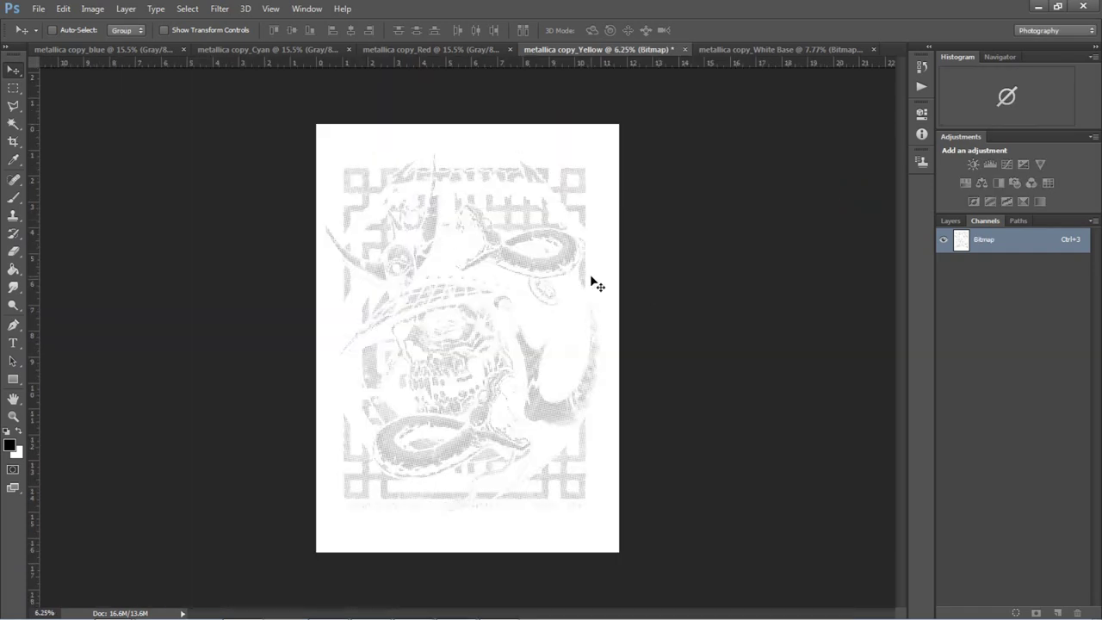
key("ctrl+0")
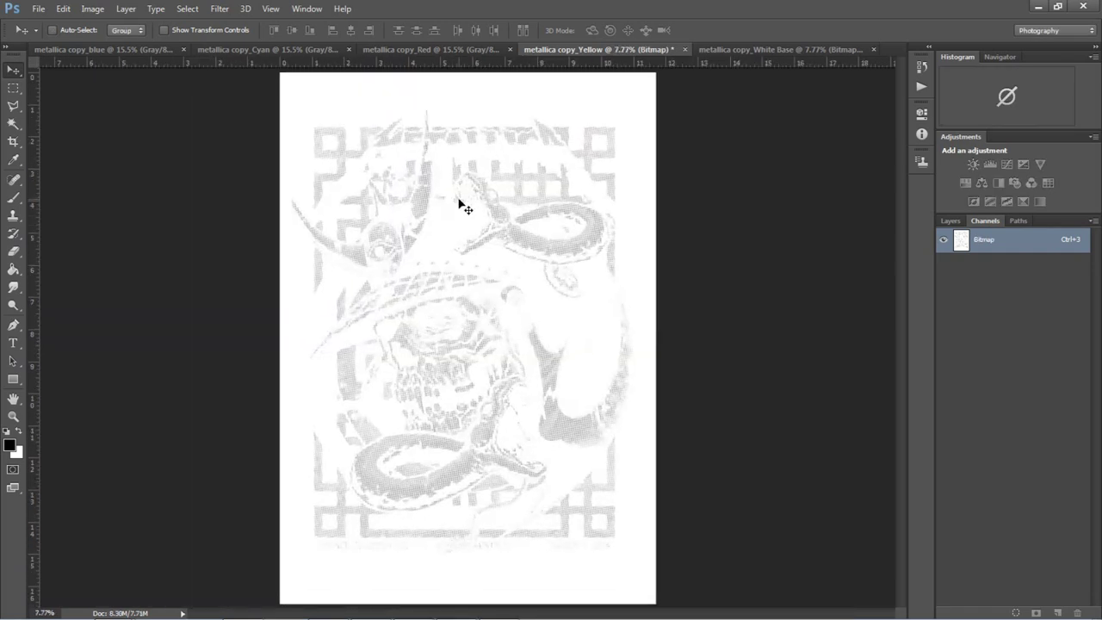
- Convert the Red file to the same round-dot halftone bitmap, then bring up Cyan
left_click(442, 49)
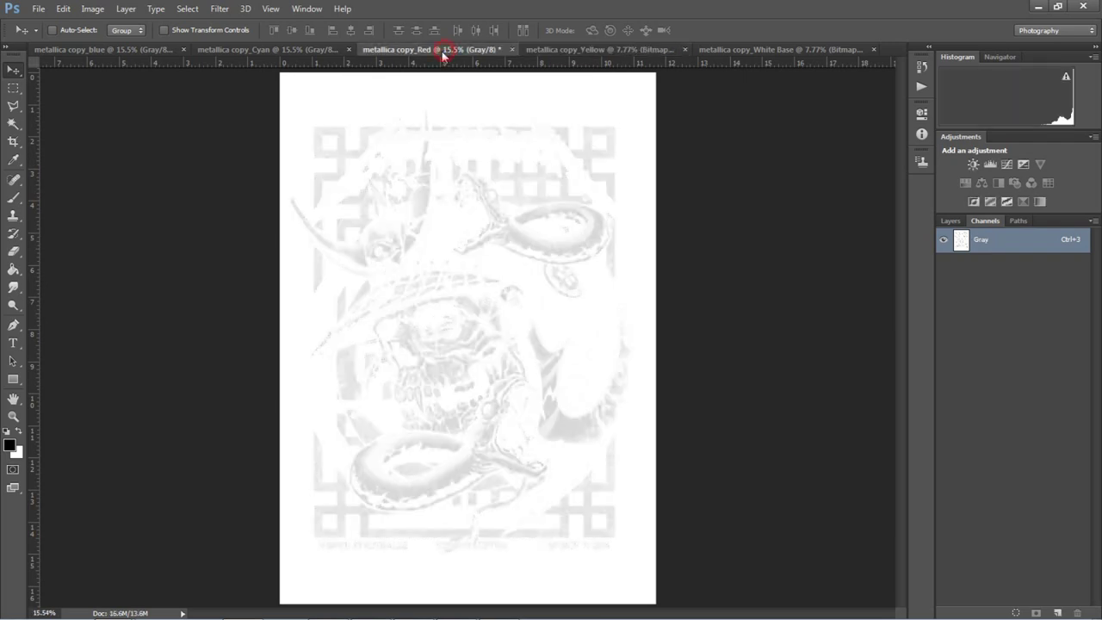
left_click(186, 9)
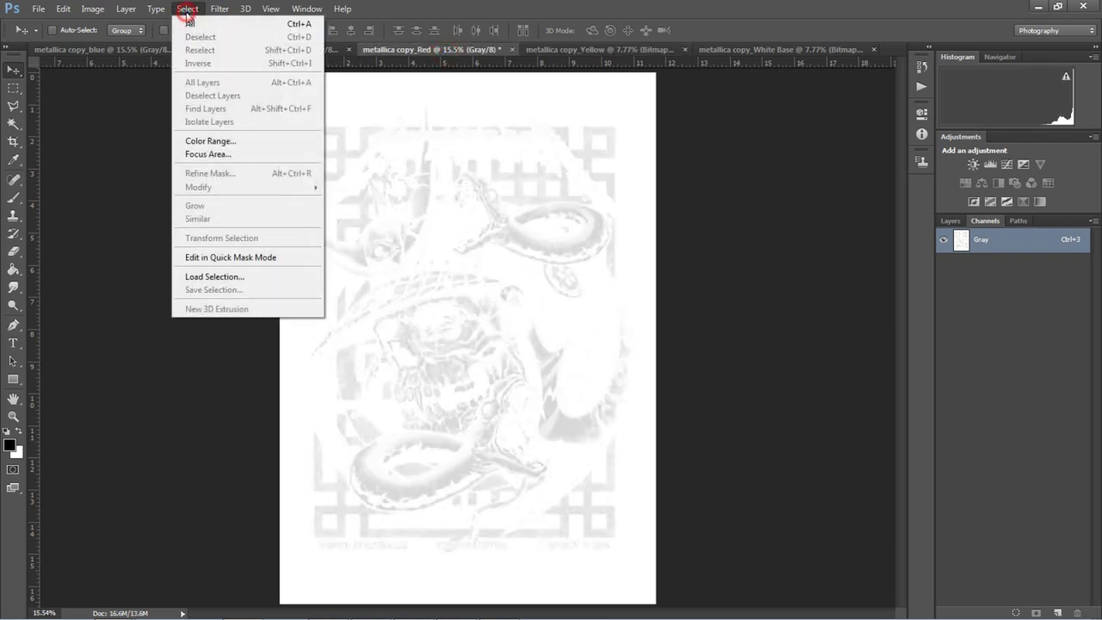
mouse_move(93, 10)
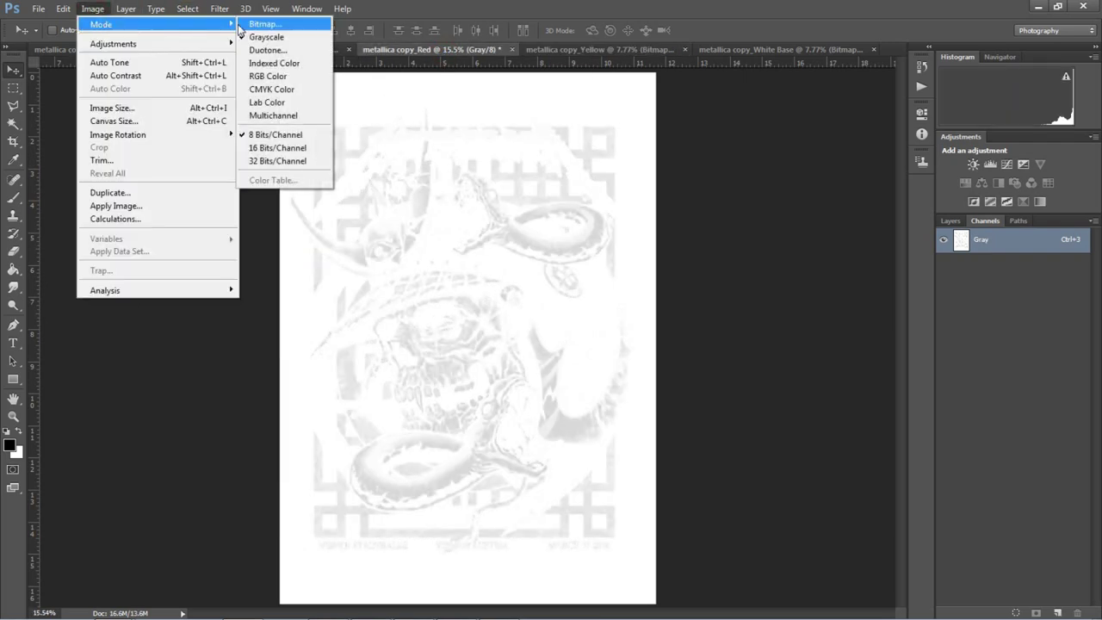
left_click(257, 26)
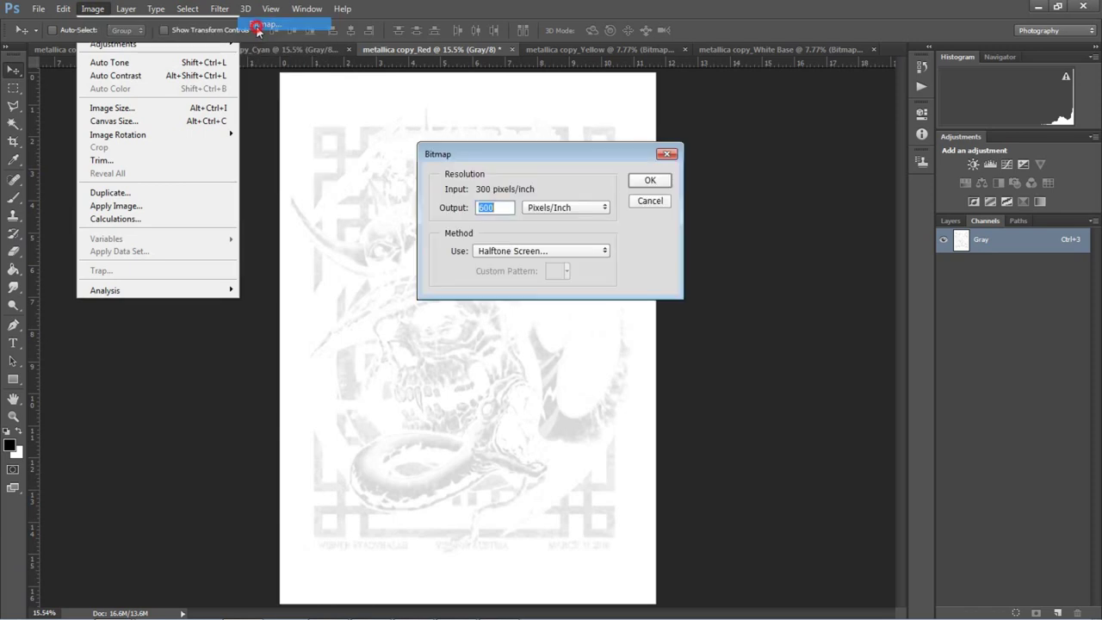
left_click(651, 181)
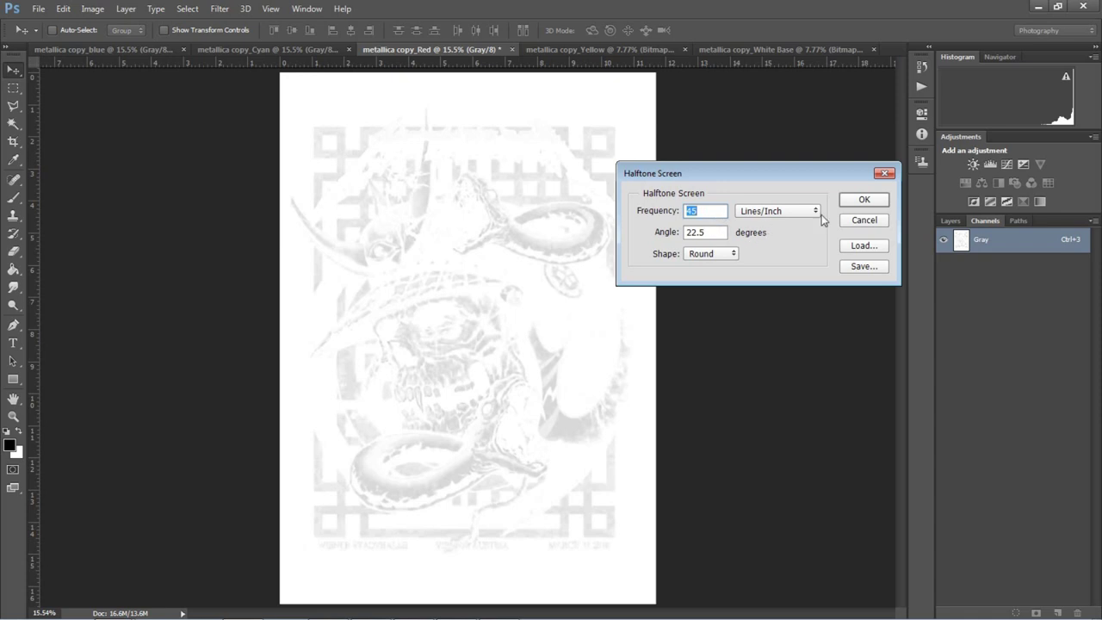
left_click(865, 201)
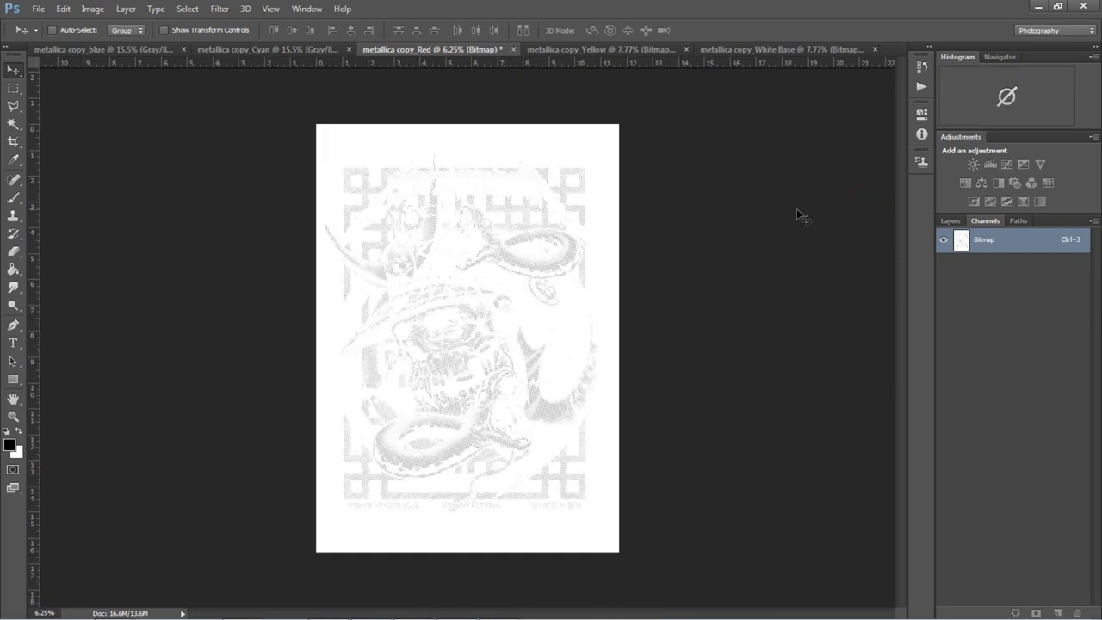
key("ctrl+0")
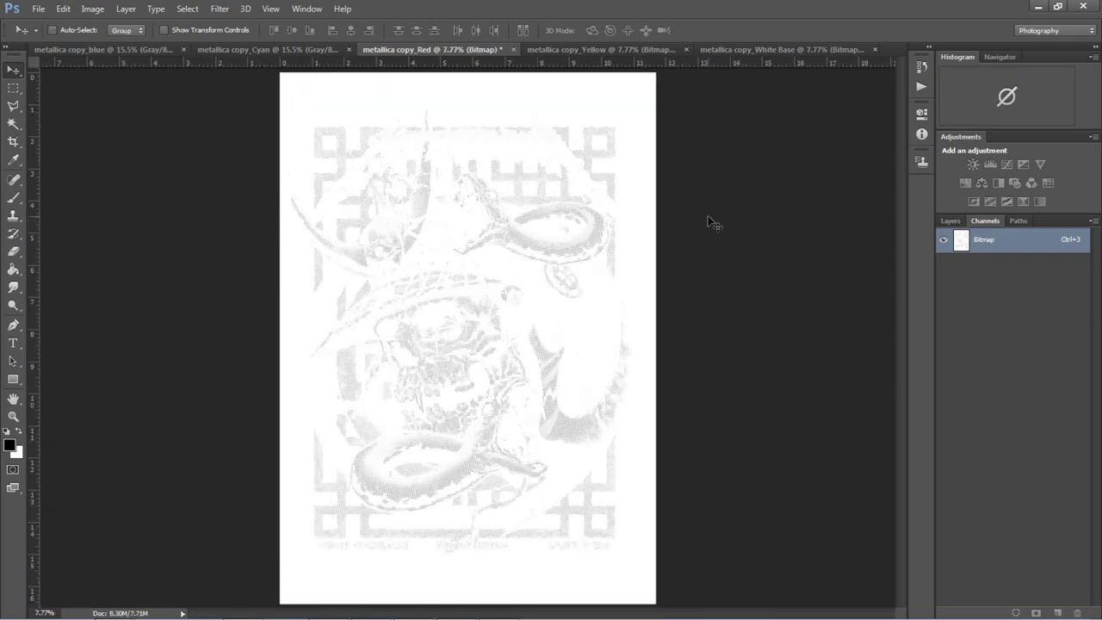
left_click(266, 50)
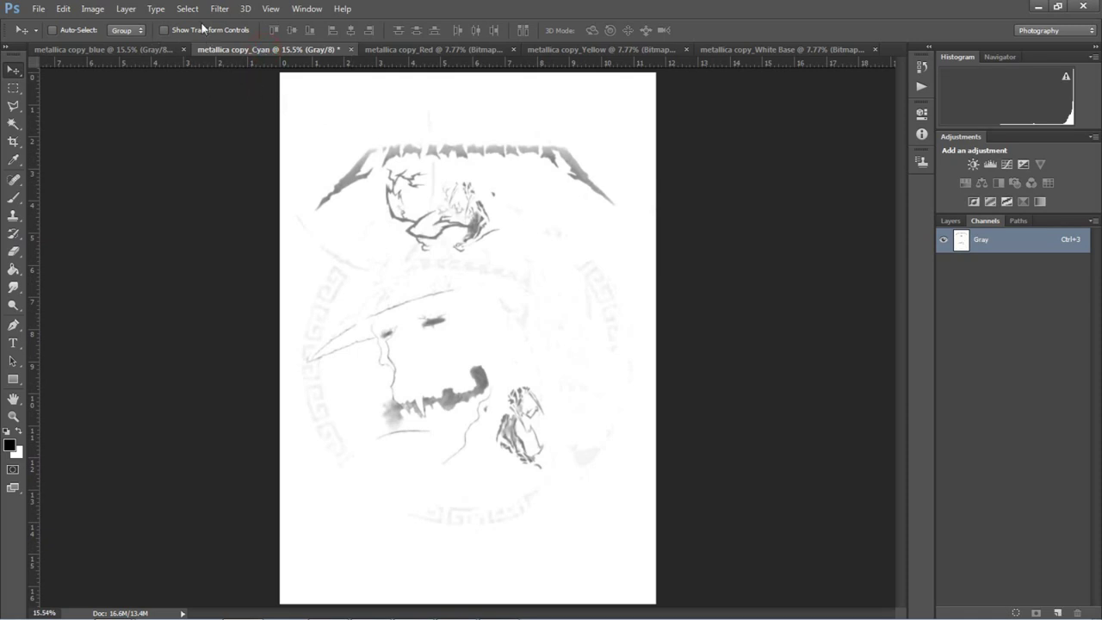
- Convert the Cyan file to a round-dot halftone bitmap with the same settings
left_click(92, 11)
mouse_move(99, 22)
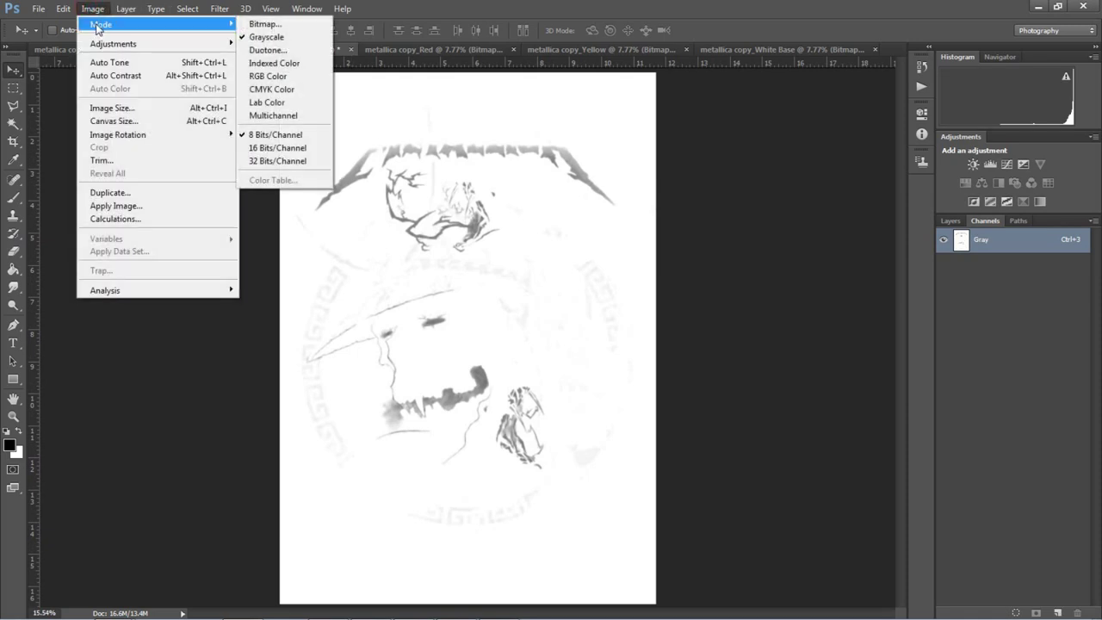
left_click(277, 23)
left_click(652, 182)
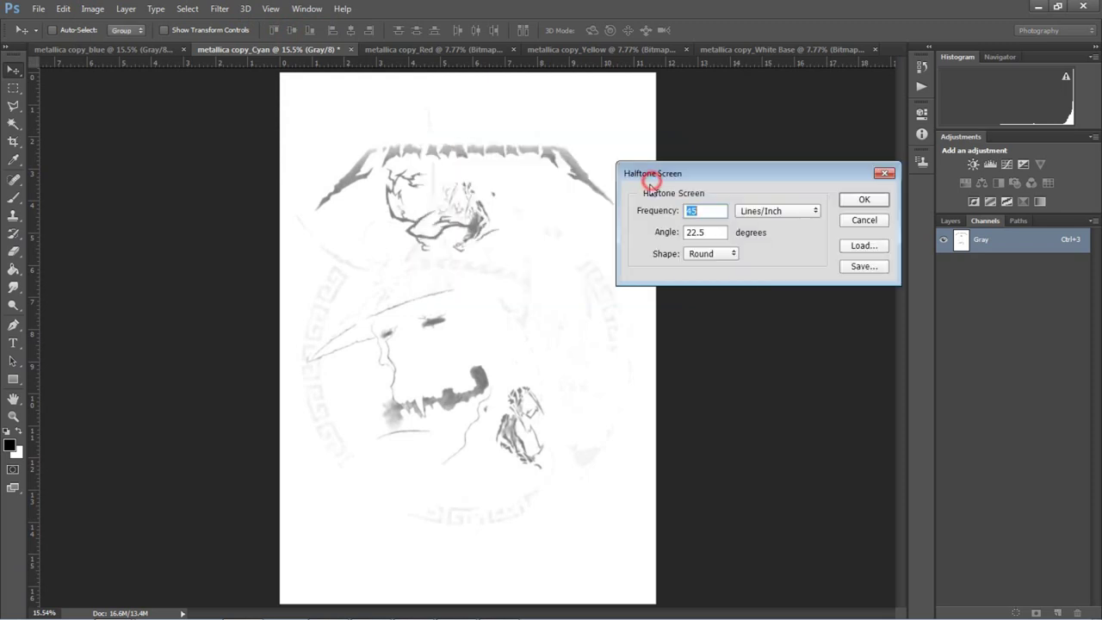
left_click(862, 200)
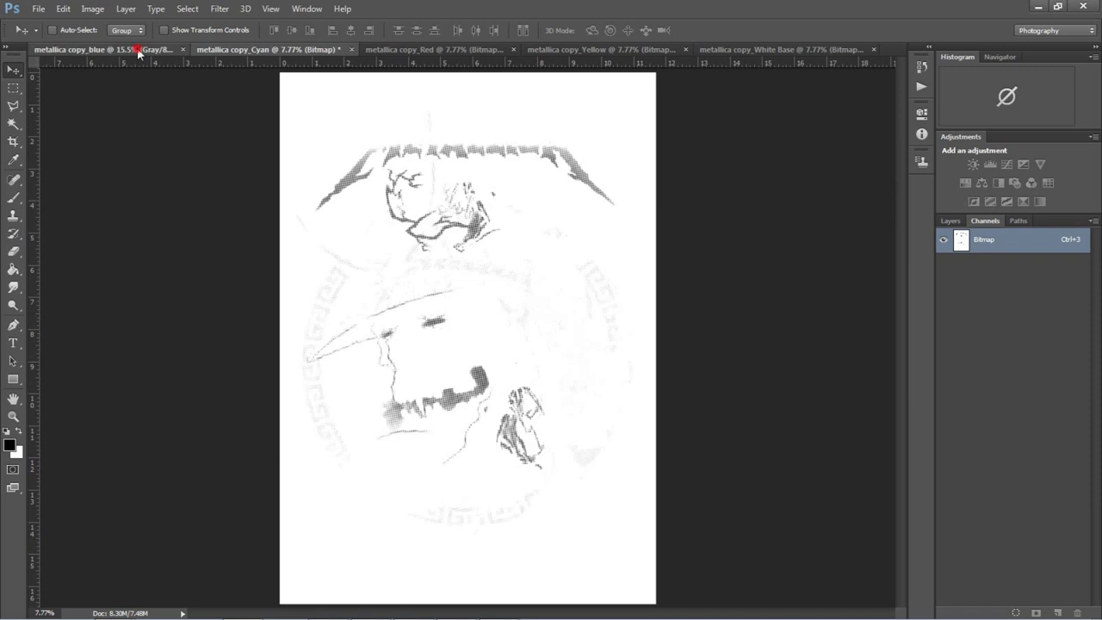
- Convert the blue file to a round-dot halftone bitmap and fit it on screen
left_click(137, 49)
left_click(93, 8)
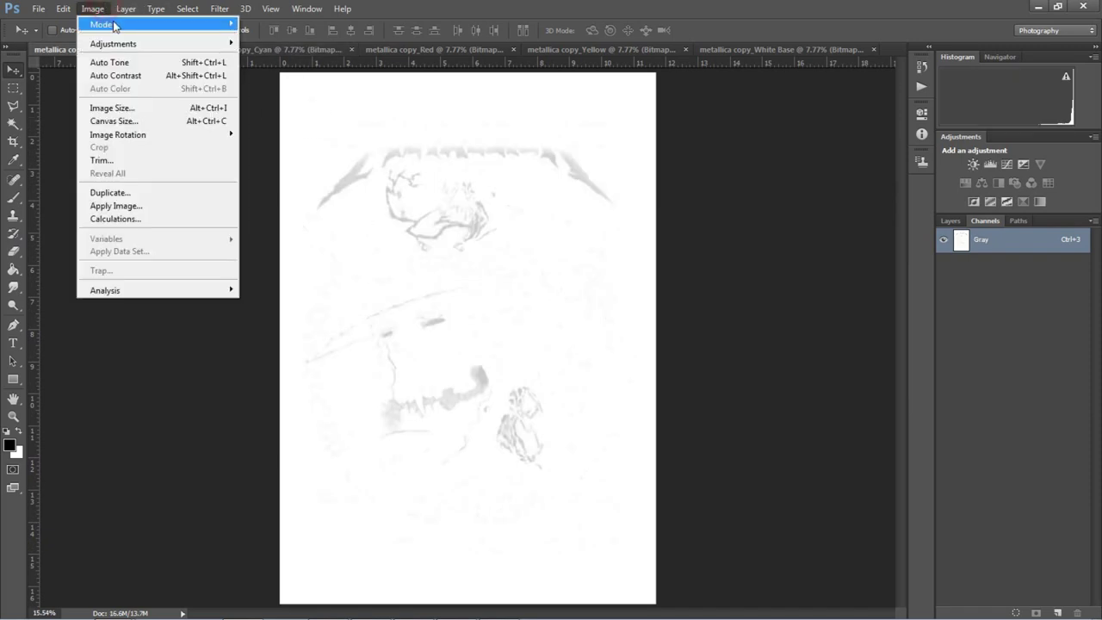
mouse_move(118, 26)
left_click(274, 24)
left_click(642, 183)
left_click(866, 199)
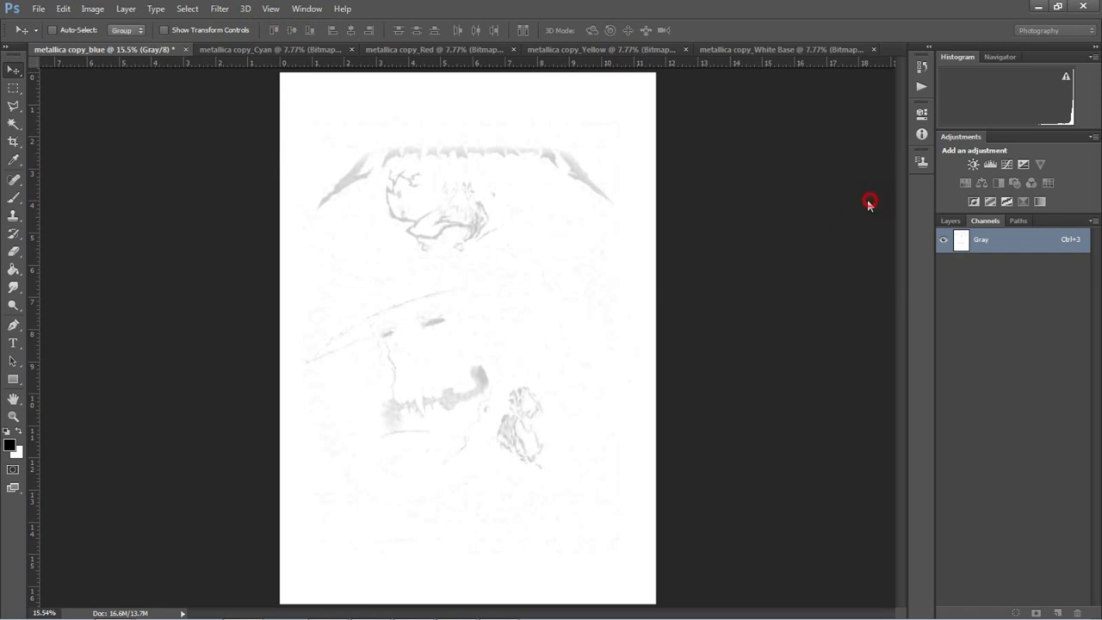
key("ctrl+0")
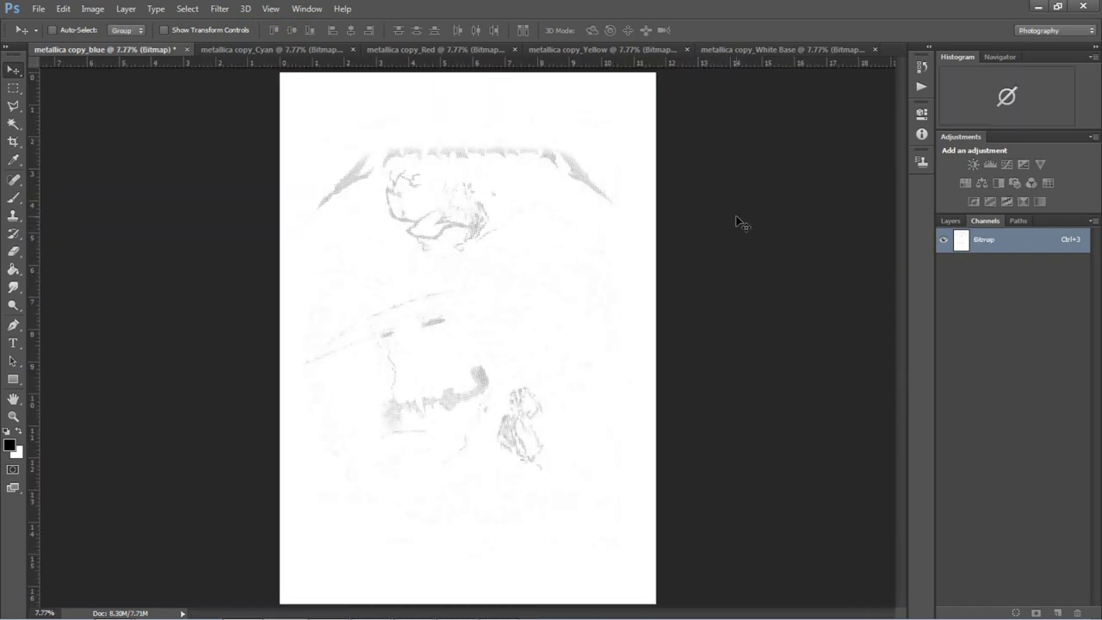
- Check the White Base, Yellow, Red, Cyan and blue halftone bitmaps in turn
left_click(791, 53)
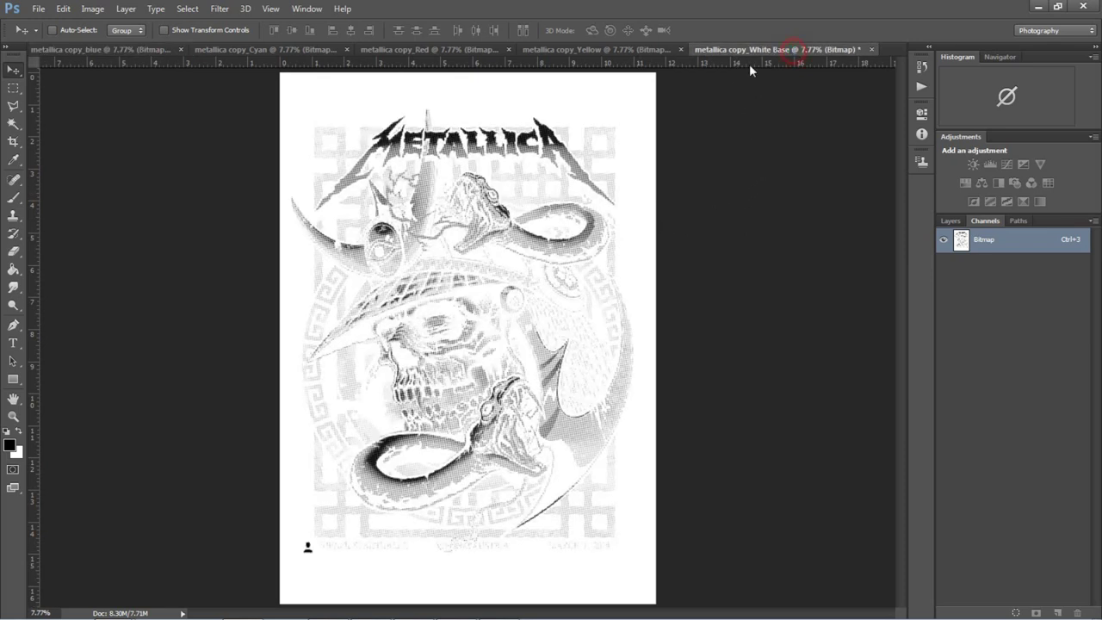
left_click(592, 52)
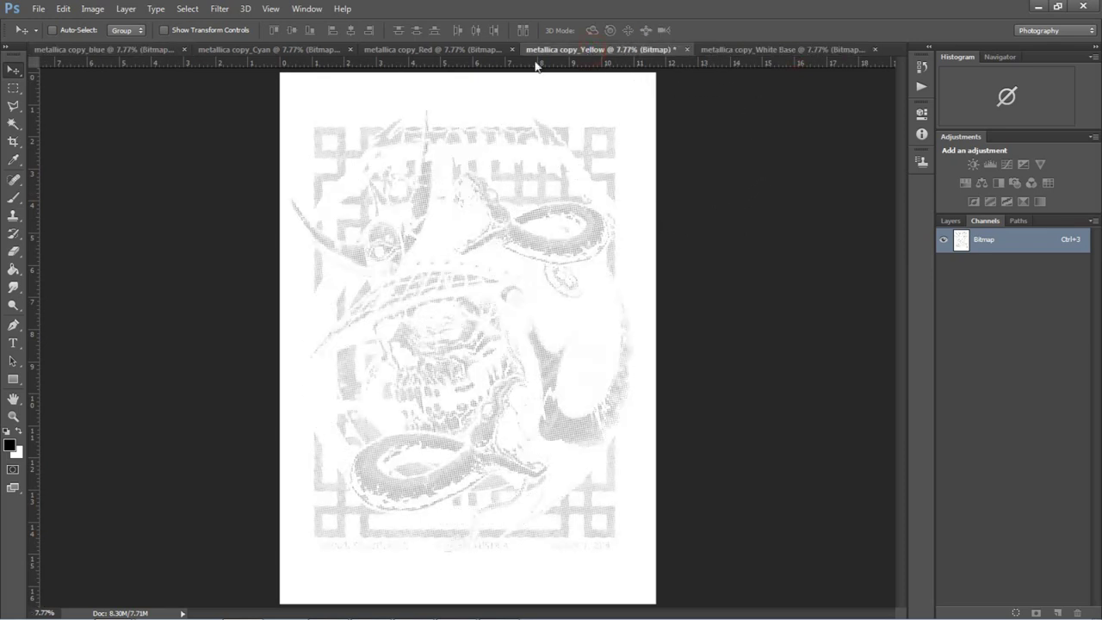
left_click(433, 51)
left_click(267, 50)
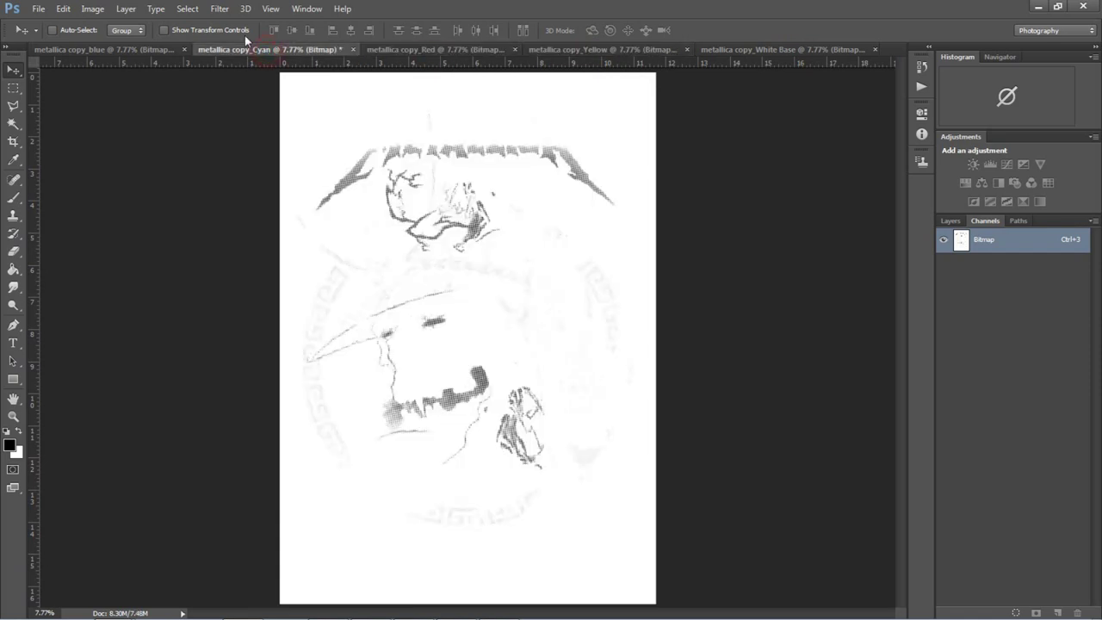
left_click(116, 52)
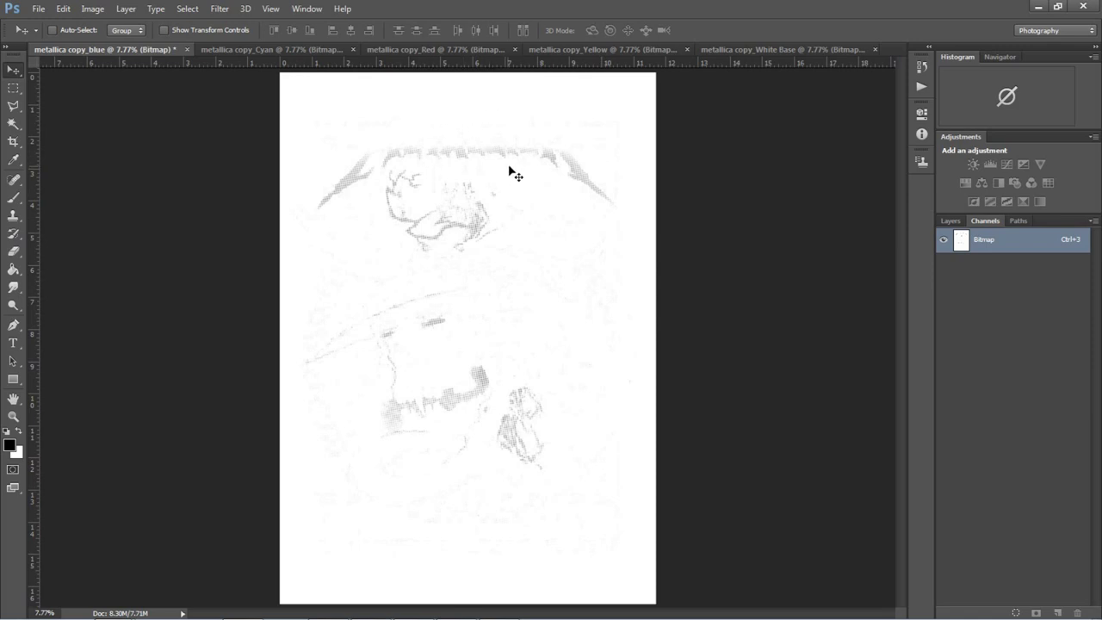
- Compare Yellow against White Base and Red, finishing on the Yellow separation
left_click(659, 51)
left_click(772, 51)
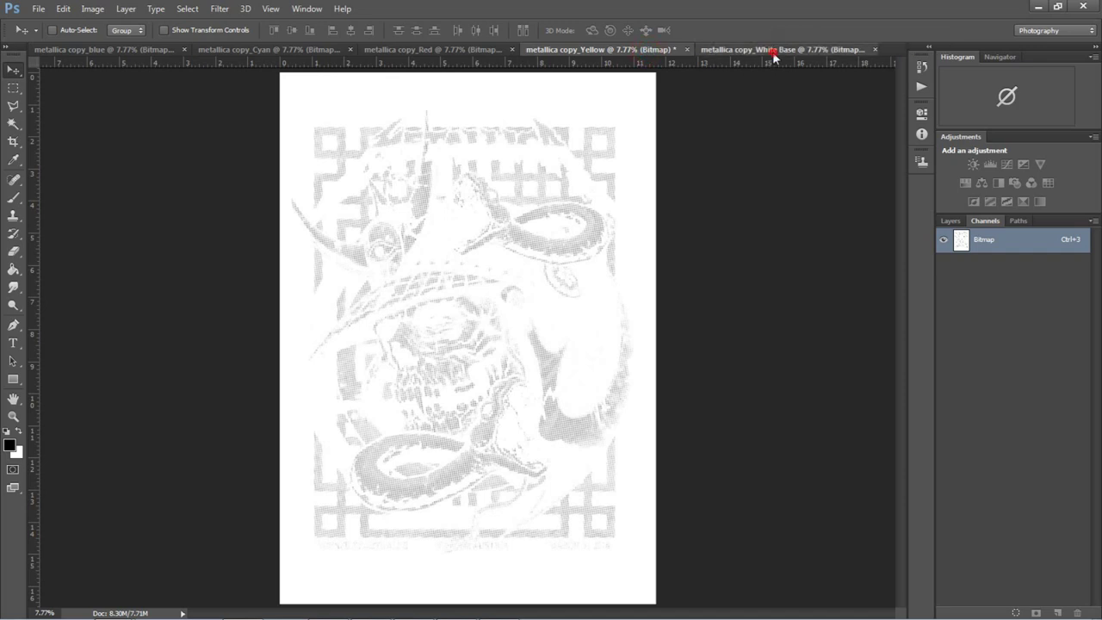
left_click(621, 54)
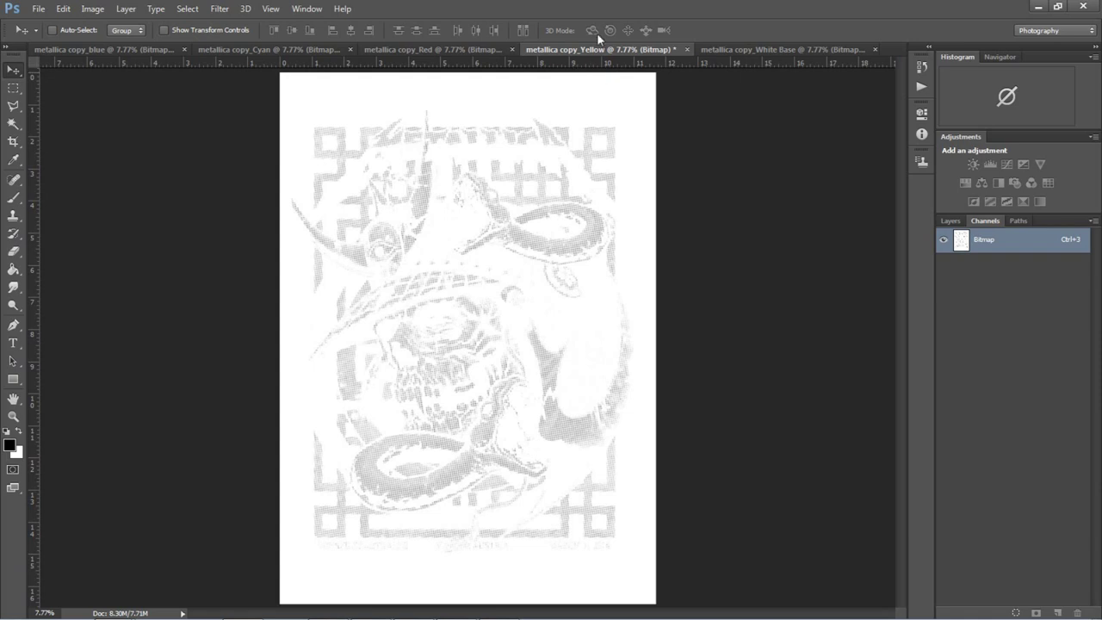
left_click(474, 49)
left_click(733, 49)
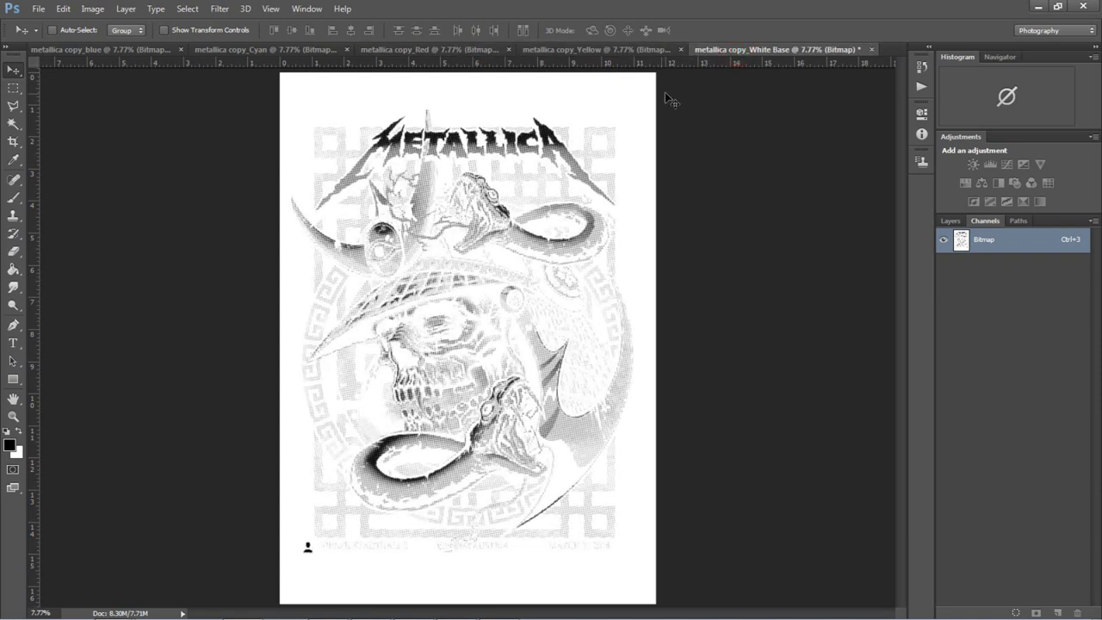
left_click(602, 49)
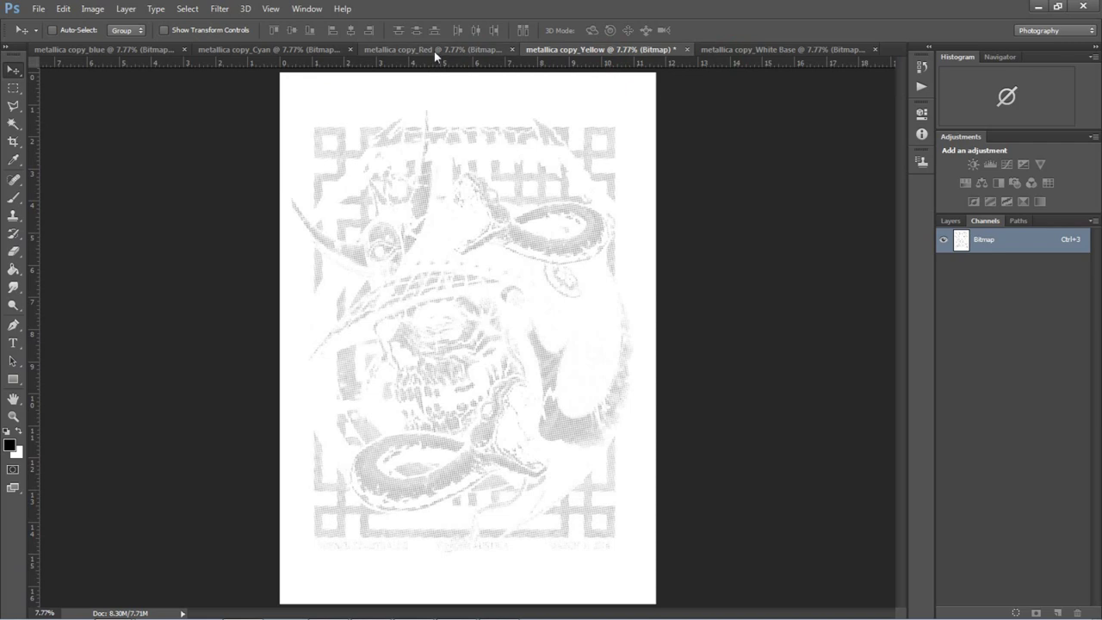